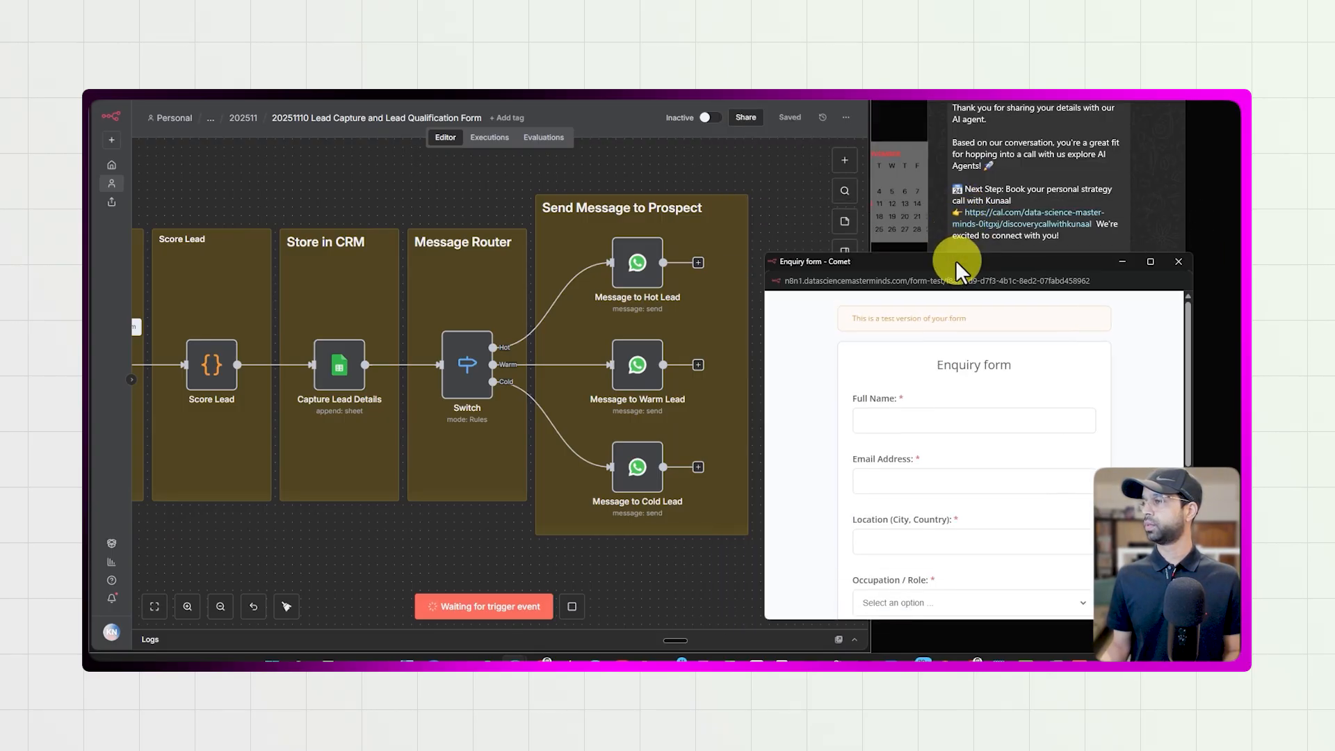
- Fill in the full name and email address on the Enquiry form and enter NLR as the location
click(893, 419)
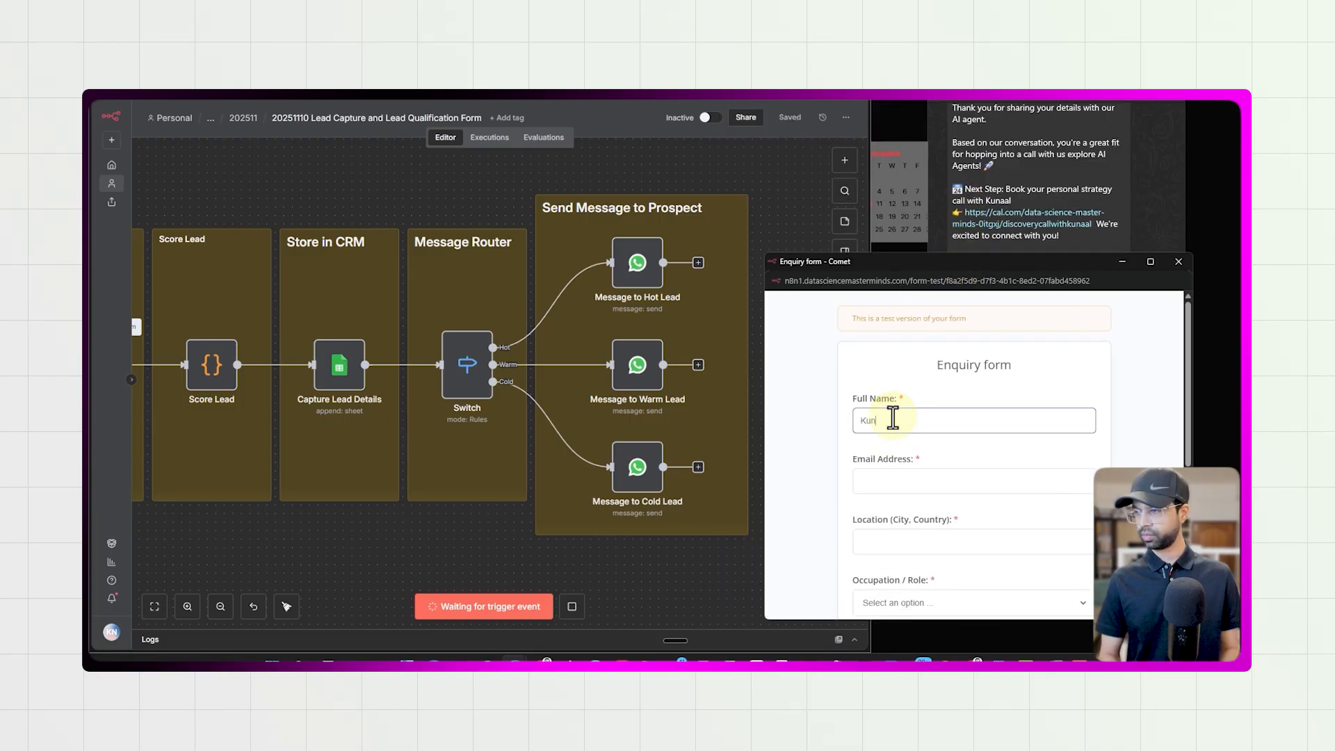
key(Tab)
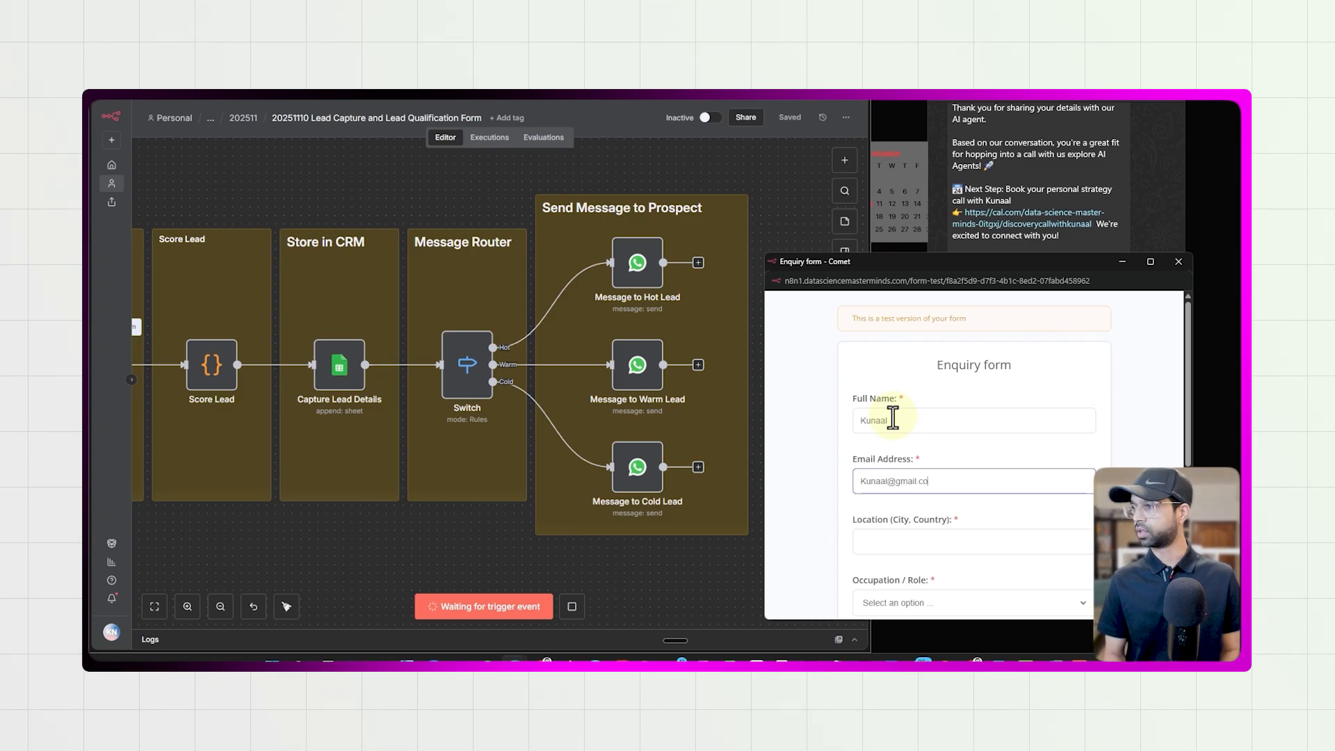
scroll(893, 418, down, 2)
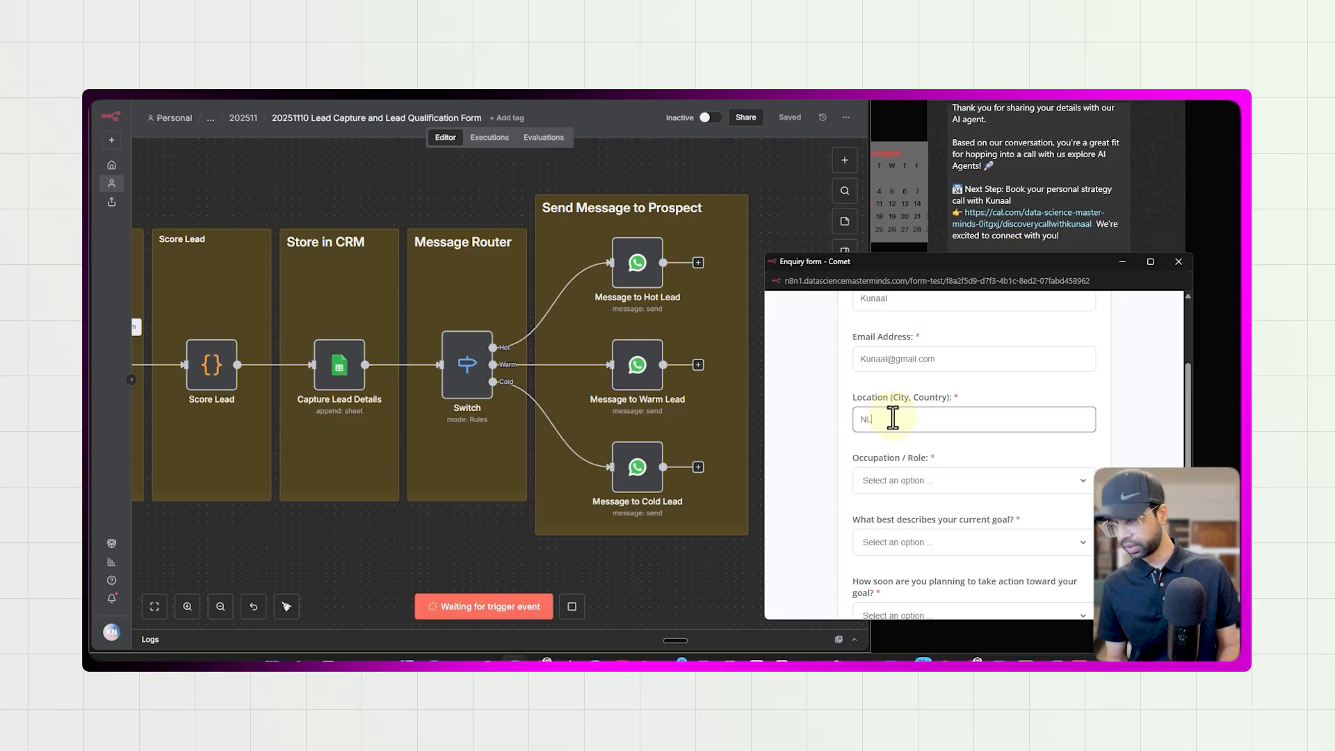
- Set the occupation to Student, the current goal to Learn new skills and the action timeline to Immediately (this week)
scroll(893, 418, down, 2)
click(922, 359)
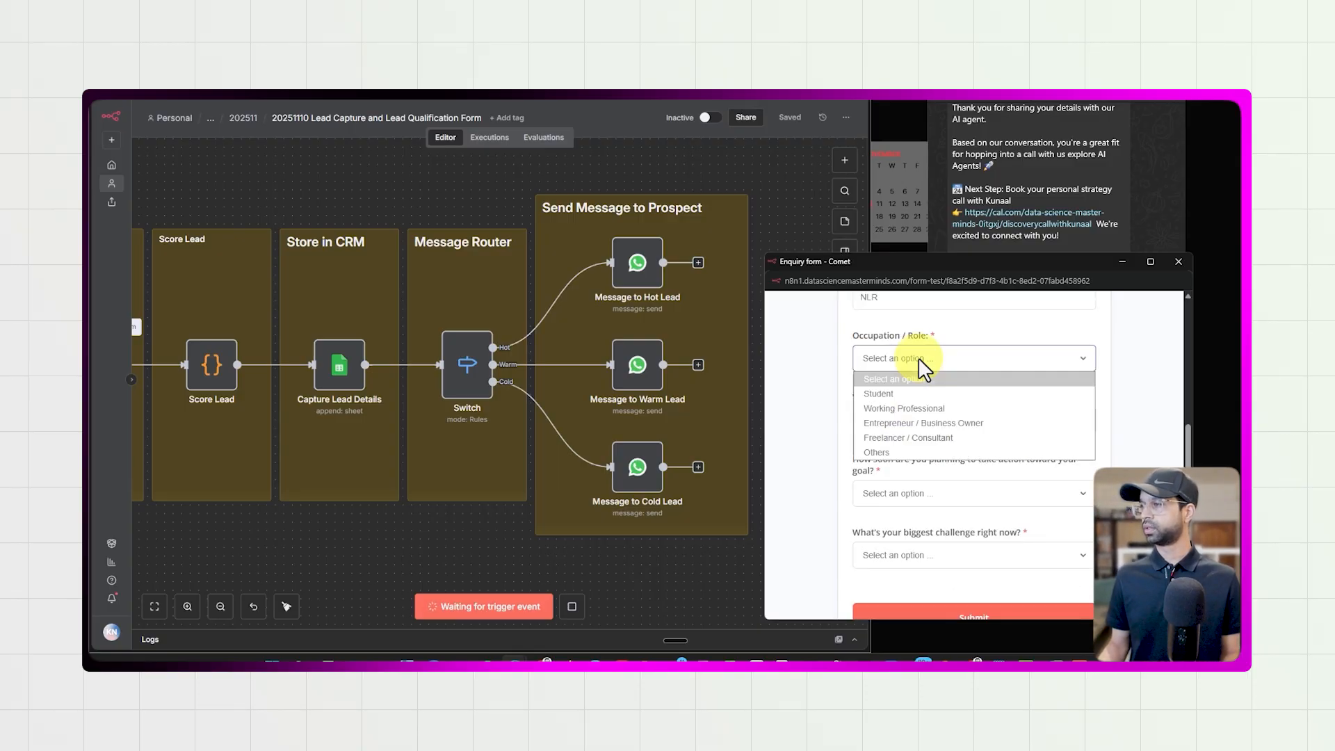
click(910, 391)
click(918, 420)
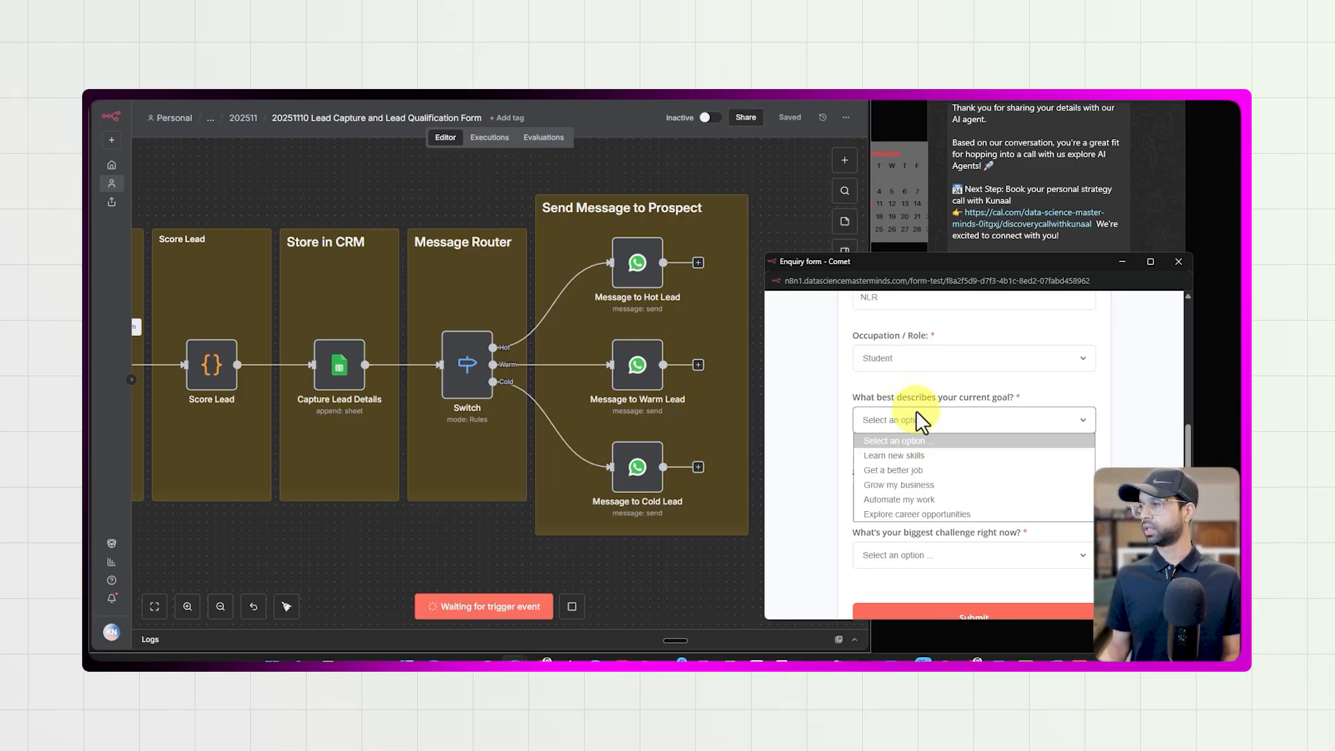
click(918, 458)
click(923, 493)
click(922, 536)
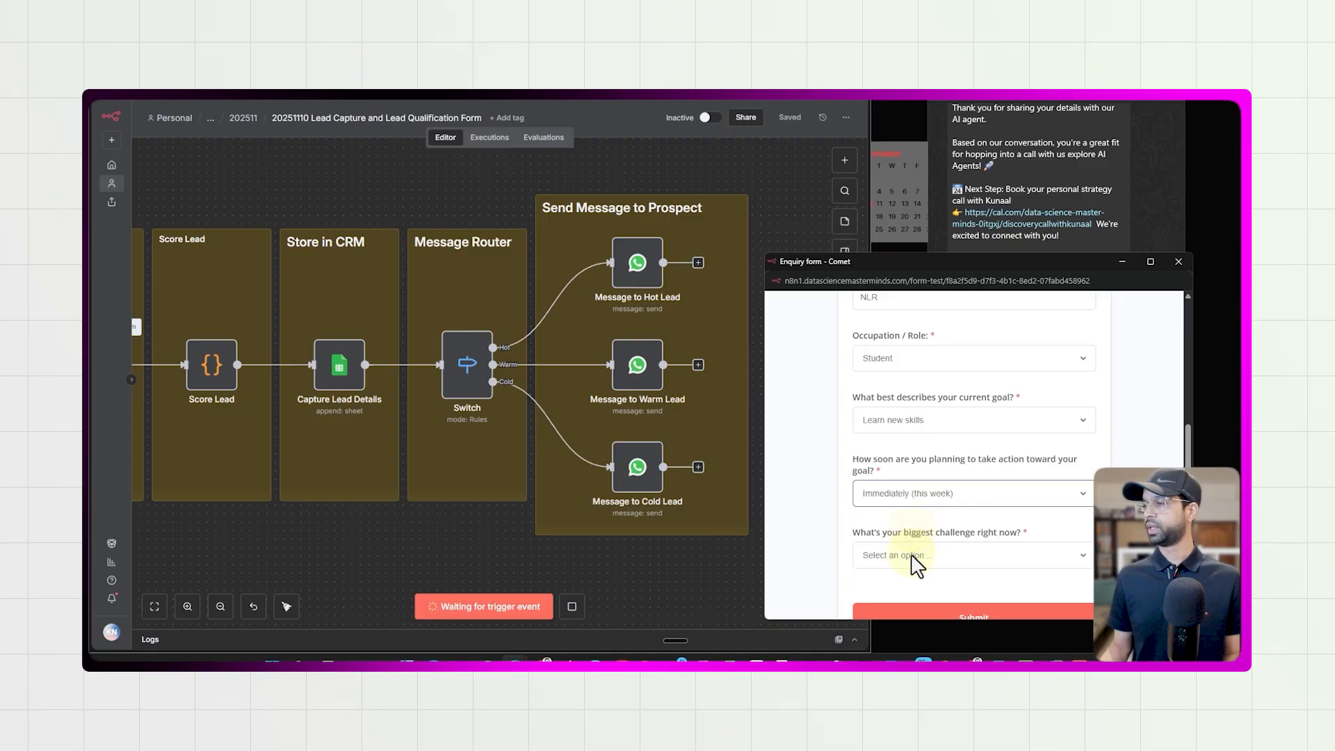
- Choose Lack of clarity or guidance as the biggest challenge and submit the Enquiry form
click(913, 555)
click(904, 490)
scroll(977, 400, down, 1)
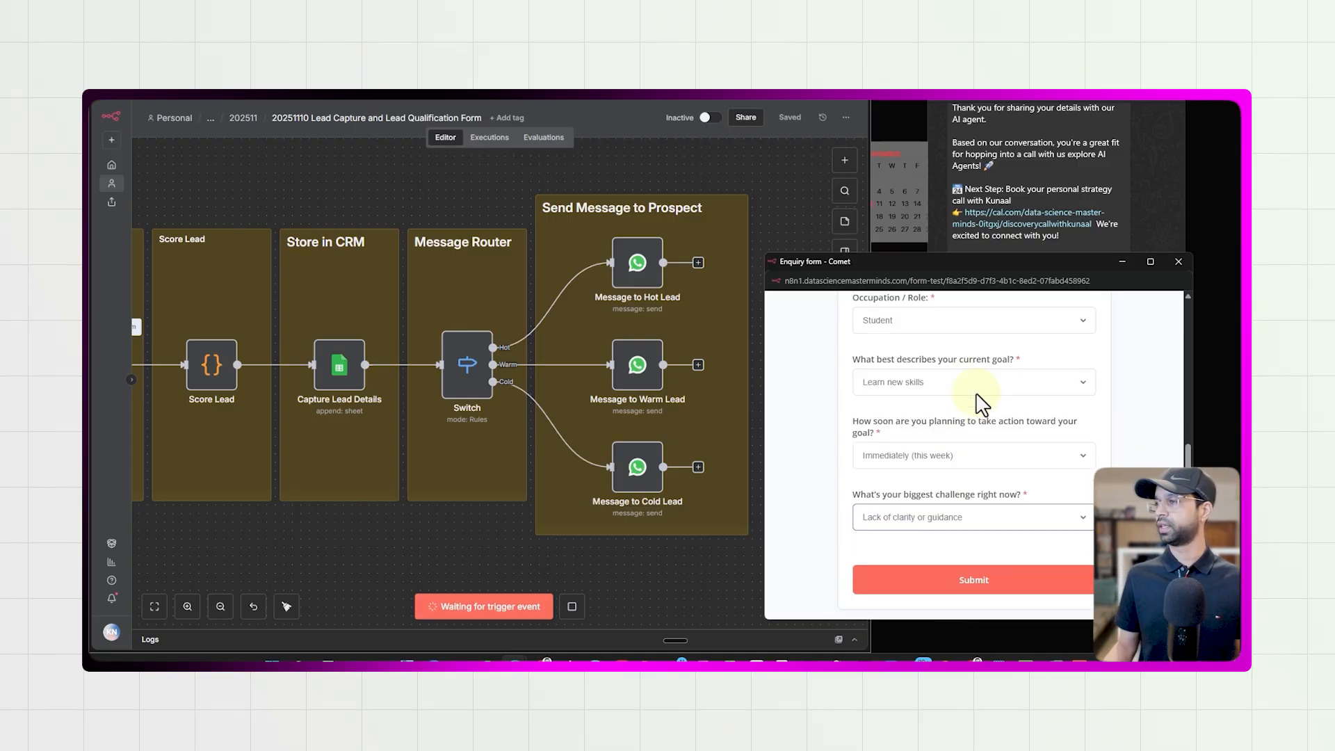
click(955, 586)
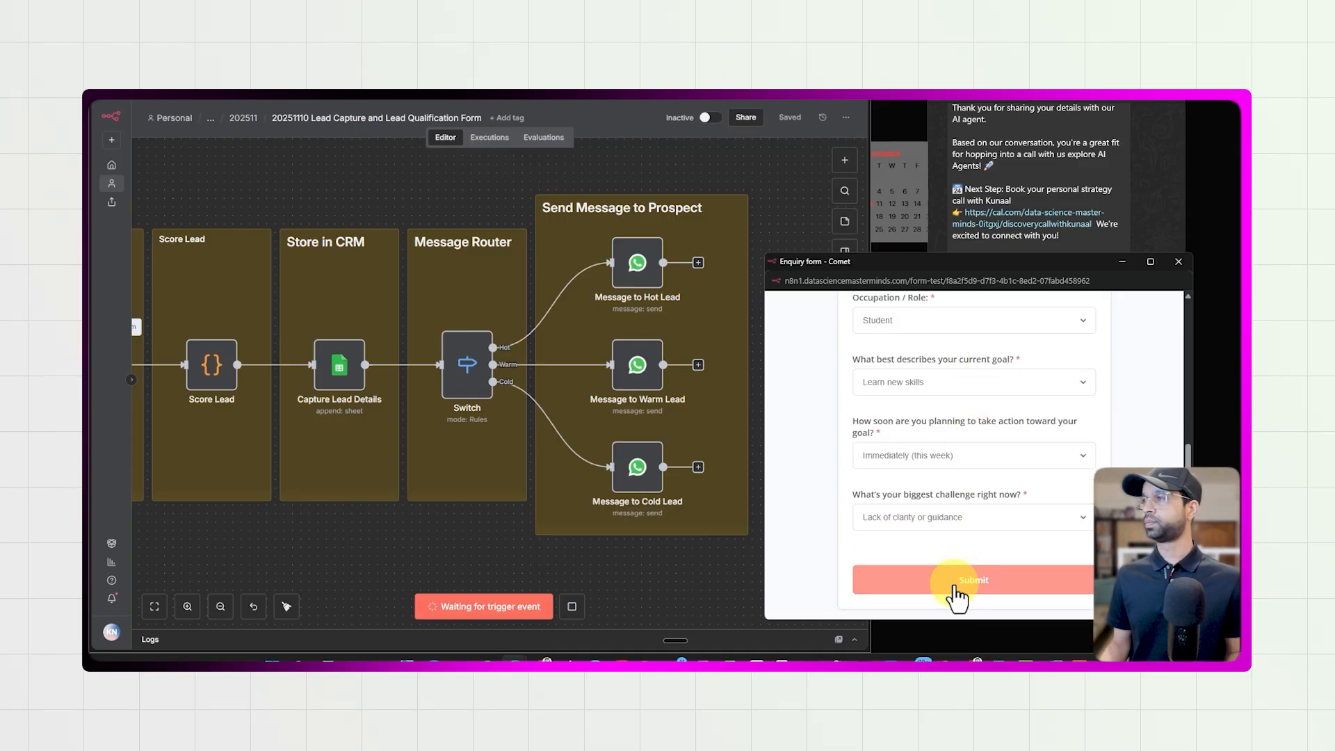
- Minimize the form window and review the workflow execution and the WhatsApp message it sends
click(1121, 262)
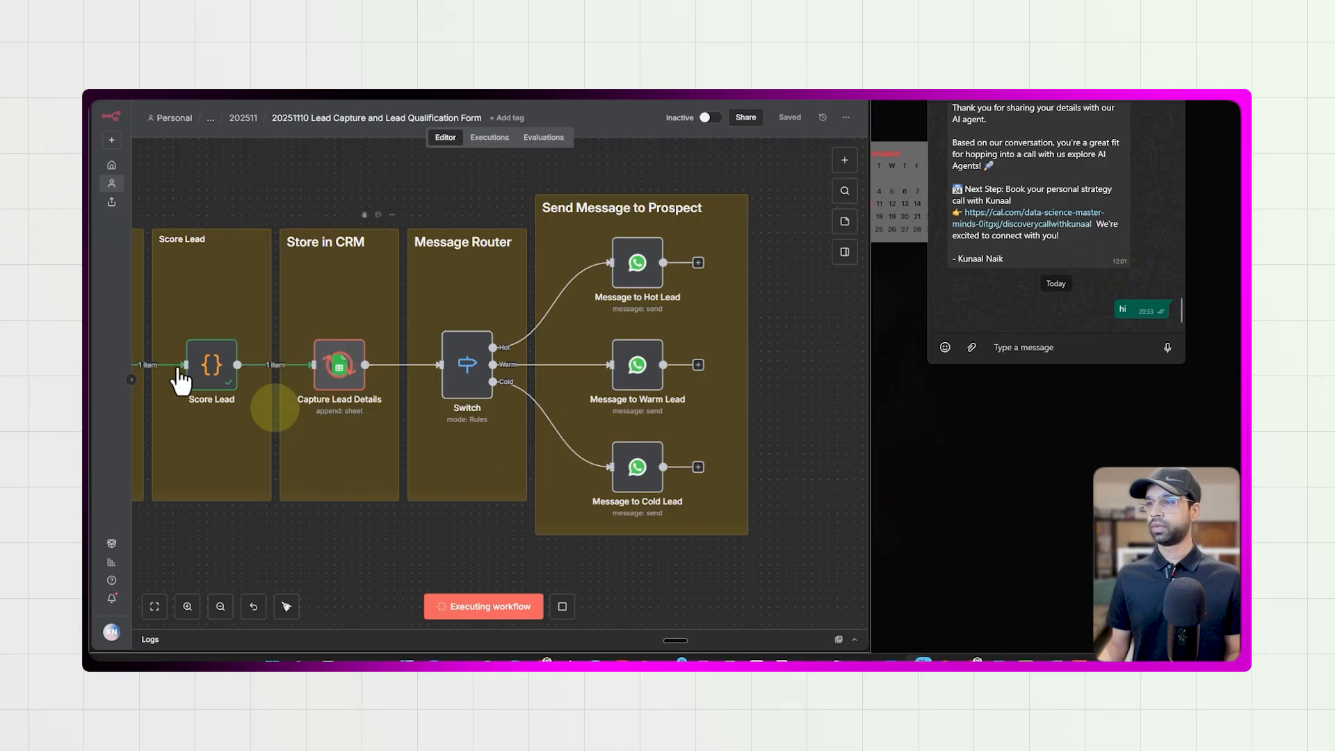
drag(261, 195, 344, 192)
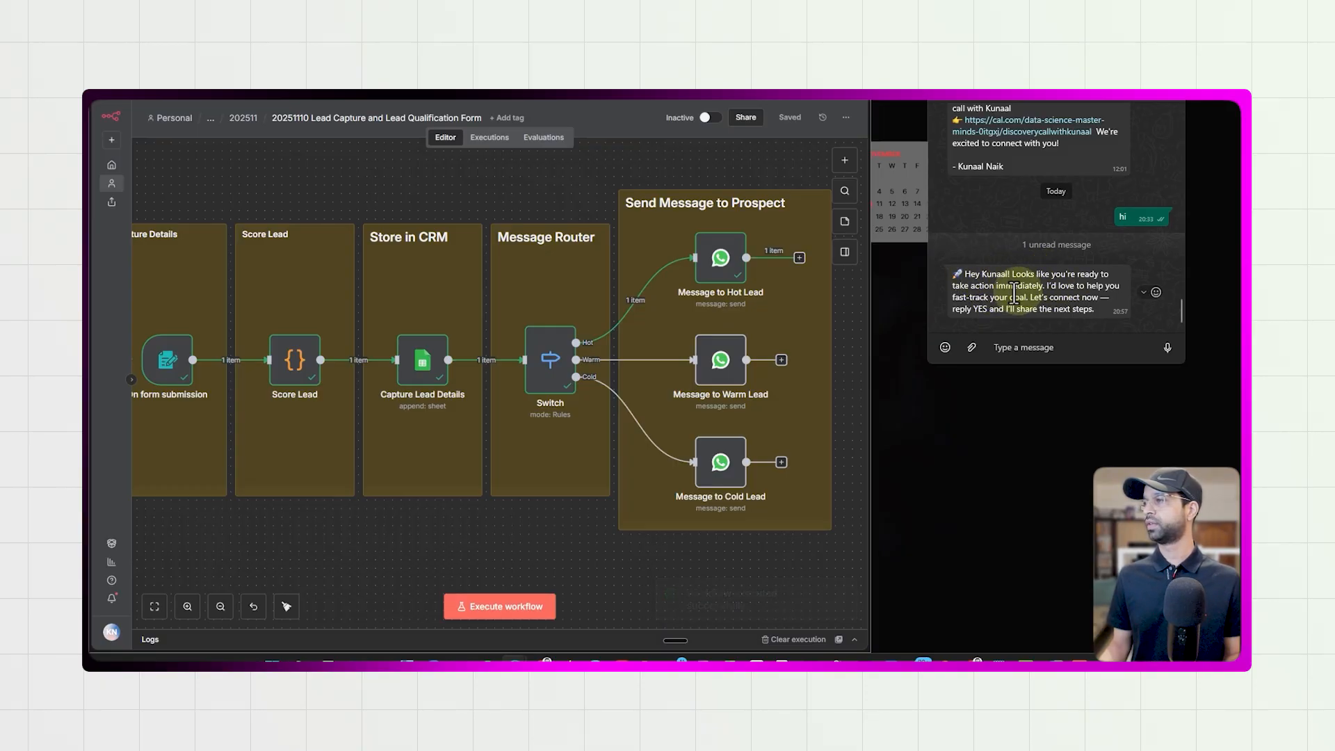
drag(1034, 298, 1078, 309)
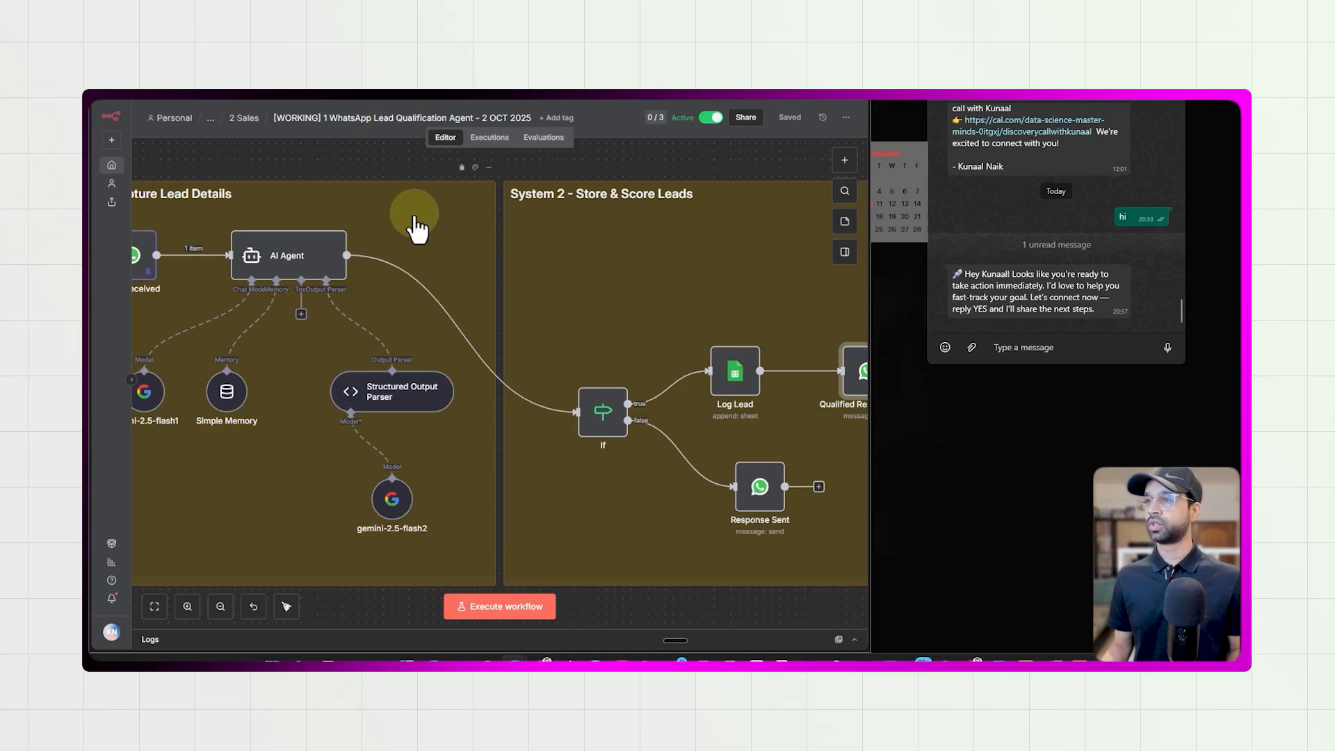
- Examine the WhatsApp Lead Qualification Agent workflow and reread the WhatsApp message sent by the lead capture workflow
click(416, 226)
scroll(416, 229, down, 2)
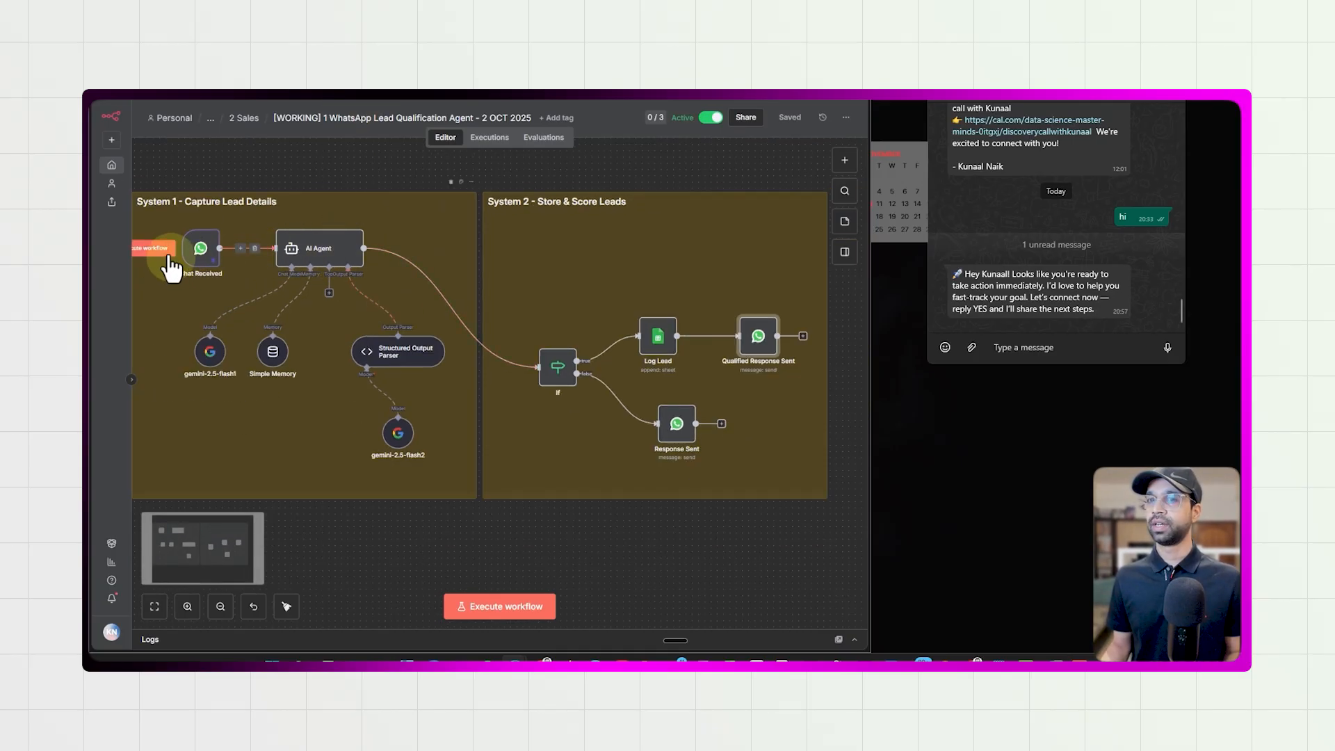
mouse_move(319, 262)
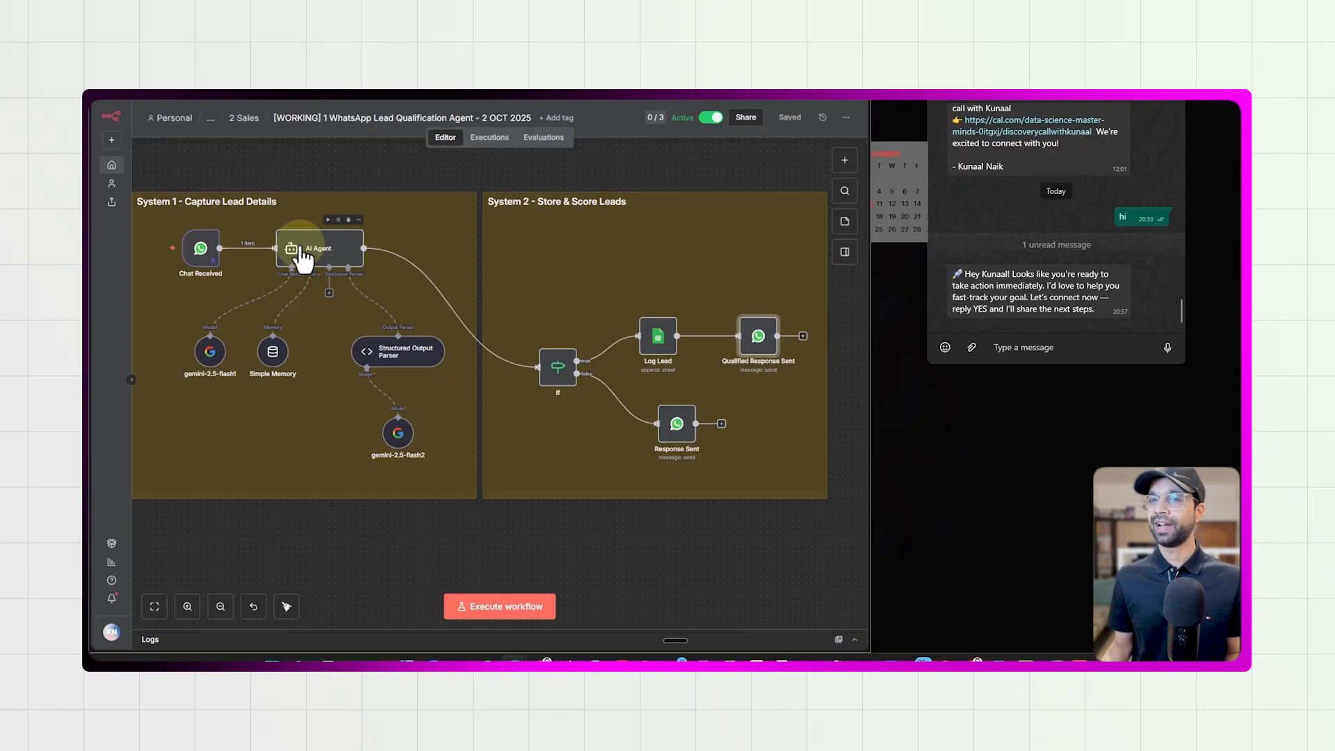
drag(983, 286, 1009, 313)
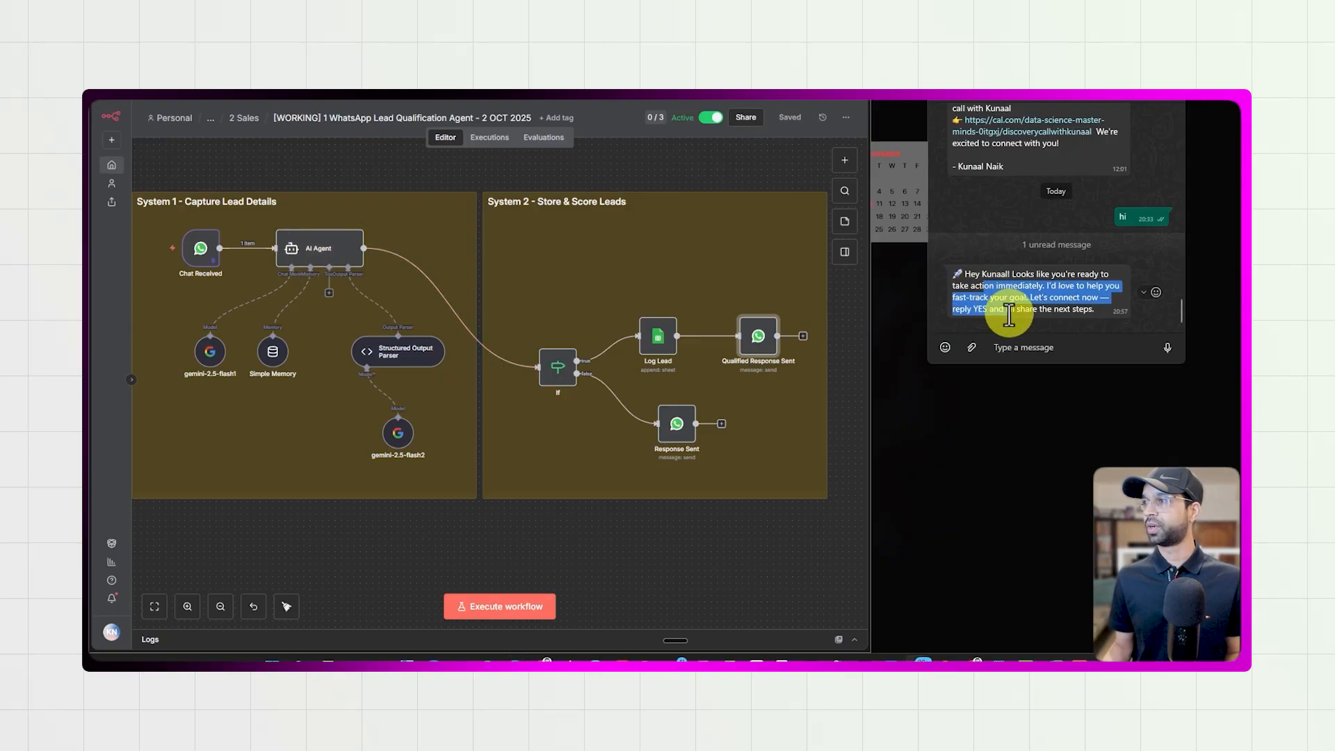
click(1009, 313)
mouse_move(313, 261)
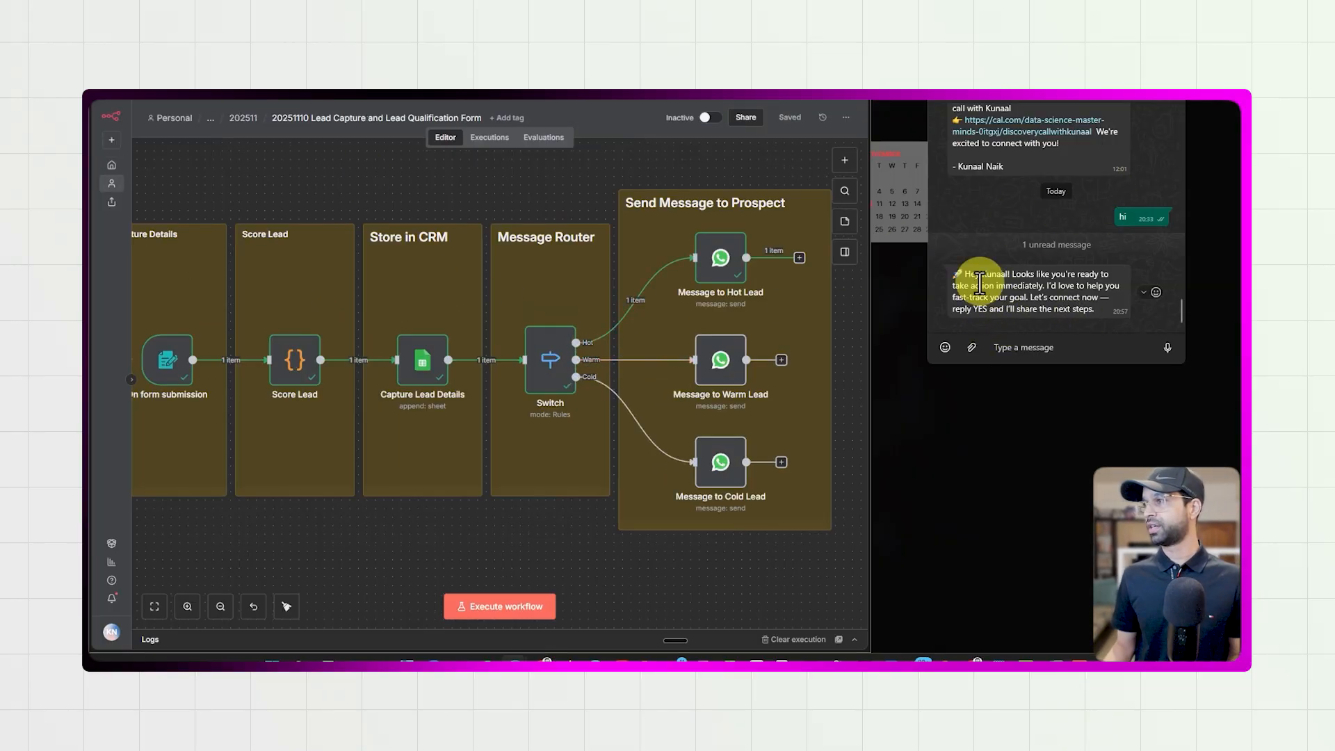
drag(977, 286, 1021, 314)
click(1021, 314)
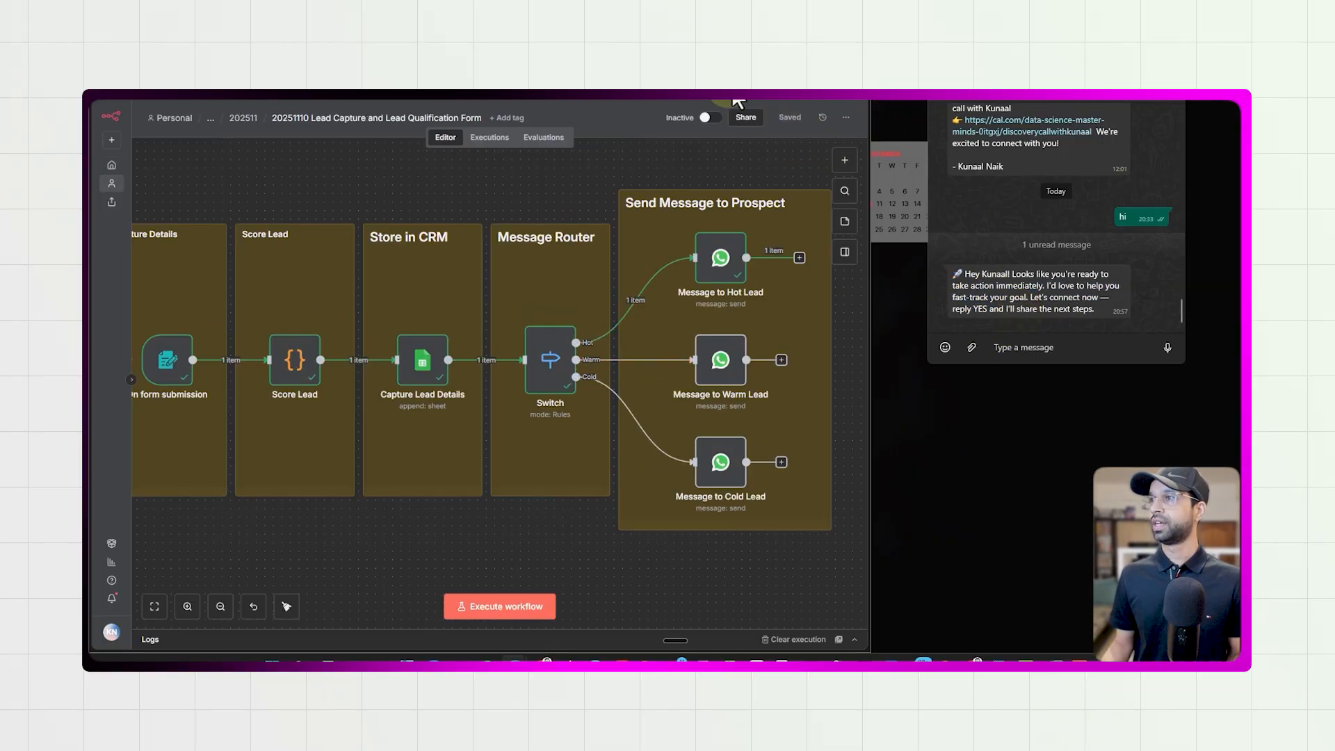
- Maximize the lead capture workflow window and examine the On form submission node's form title, fields and dropdown options
key(super+Up)
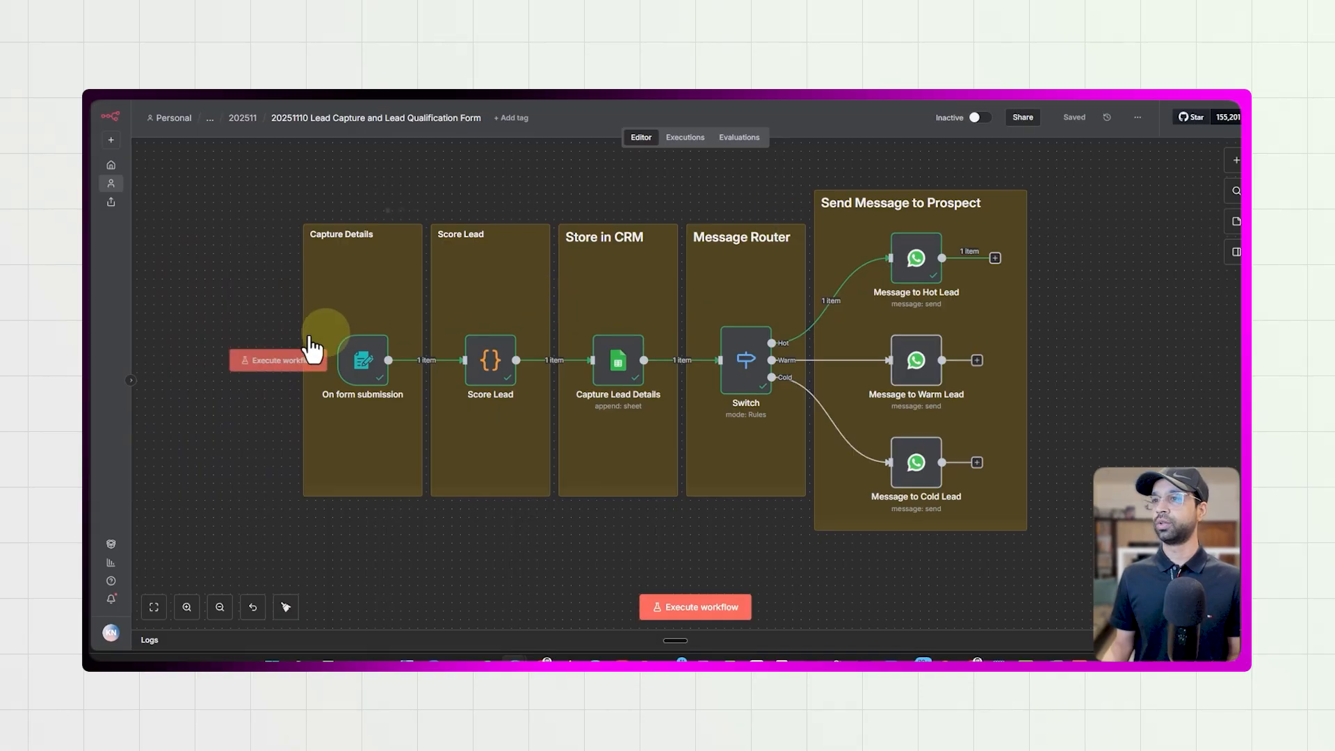
scroll(269, 339, up, 1)
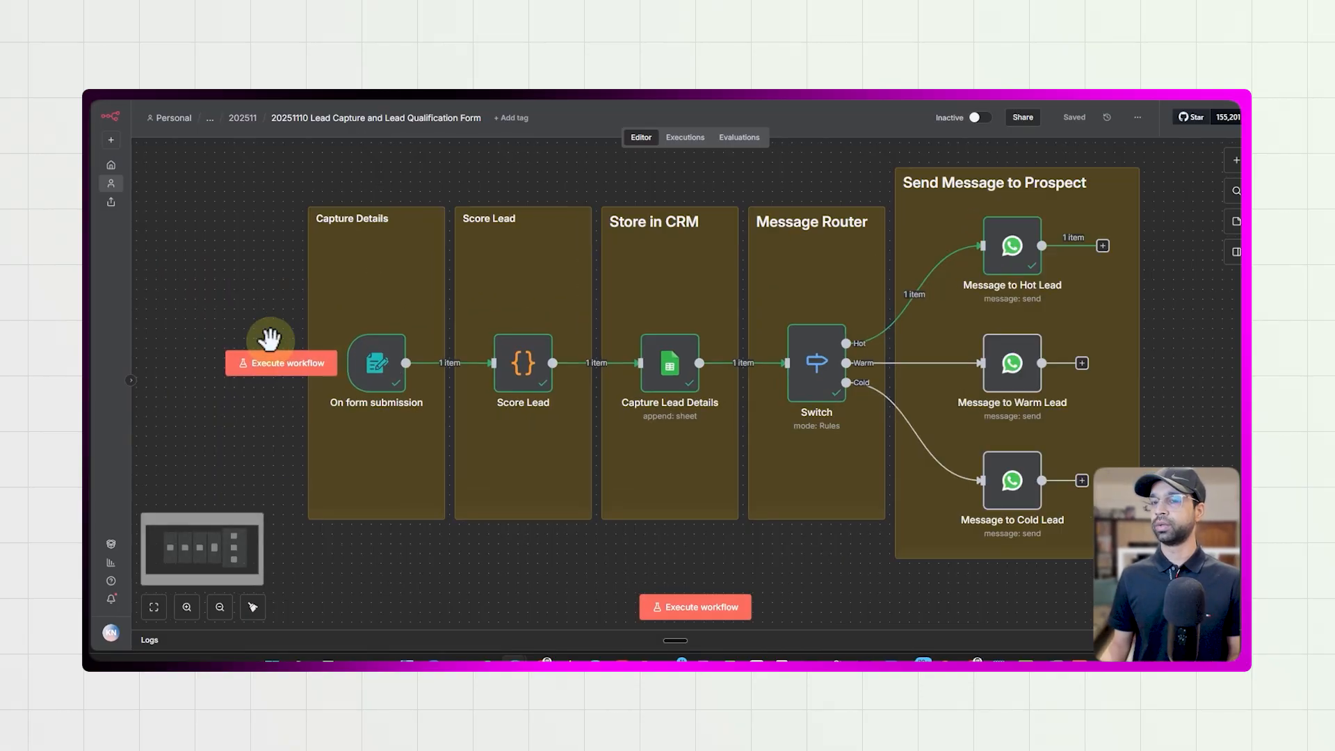
double_click(376, 369)
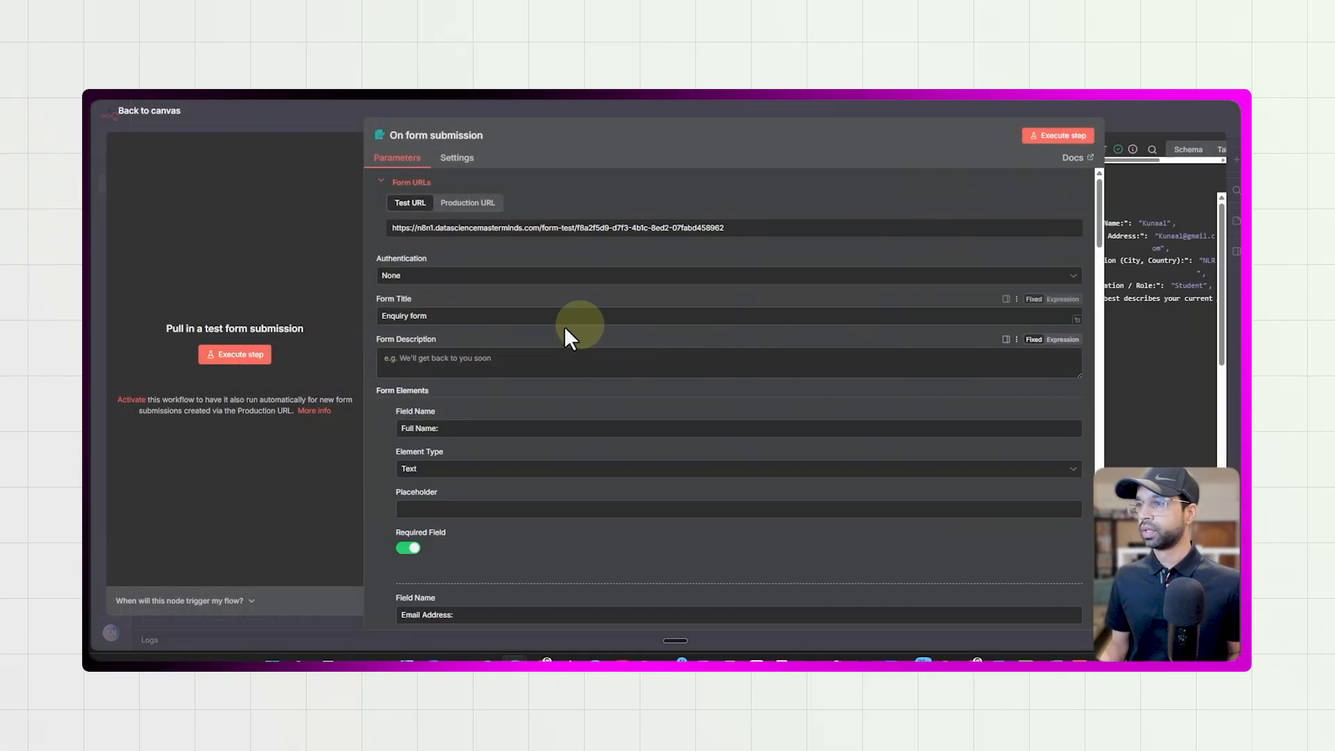
drag(381, 316, 457, 319)
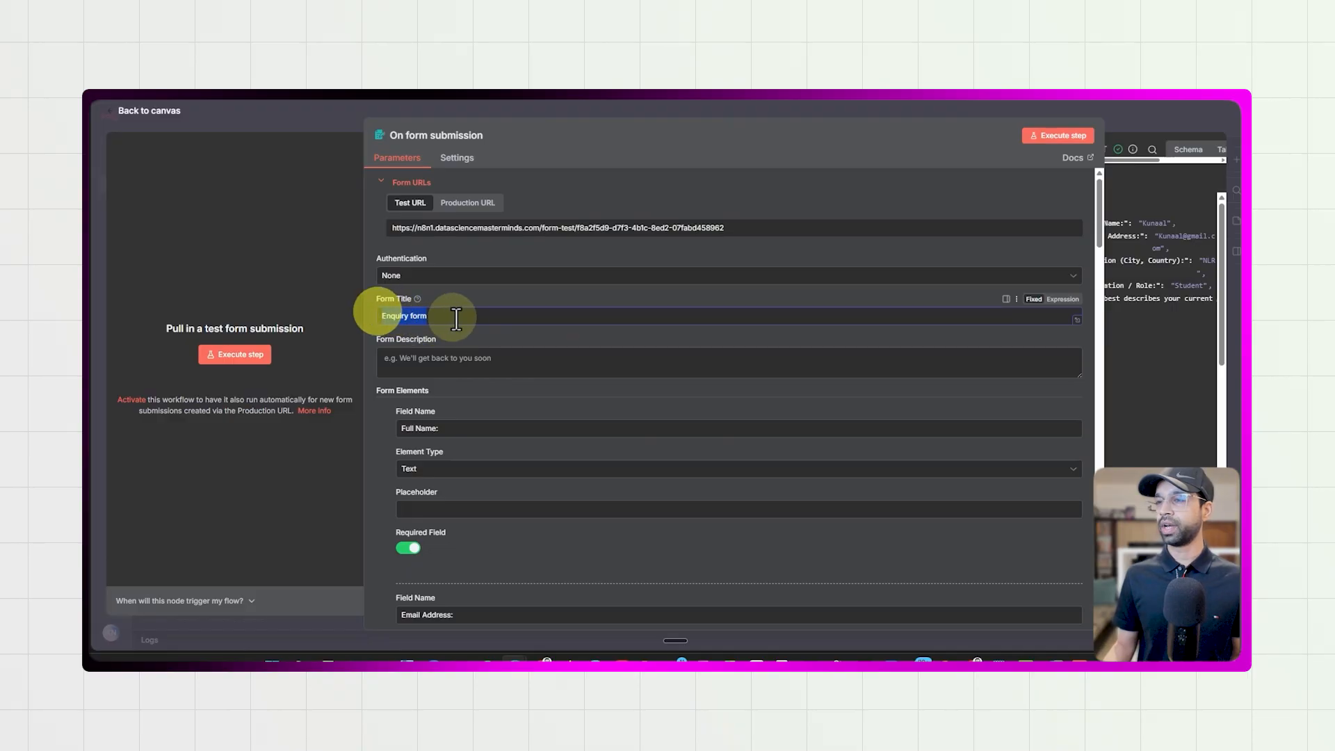
scroll(452, 351, down, 2)
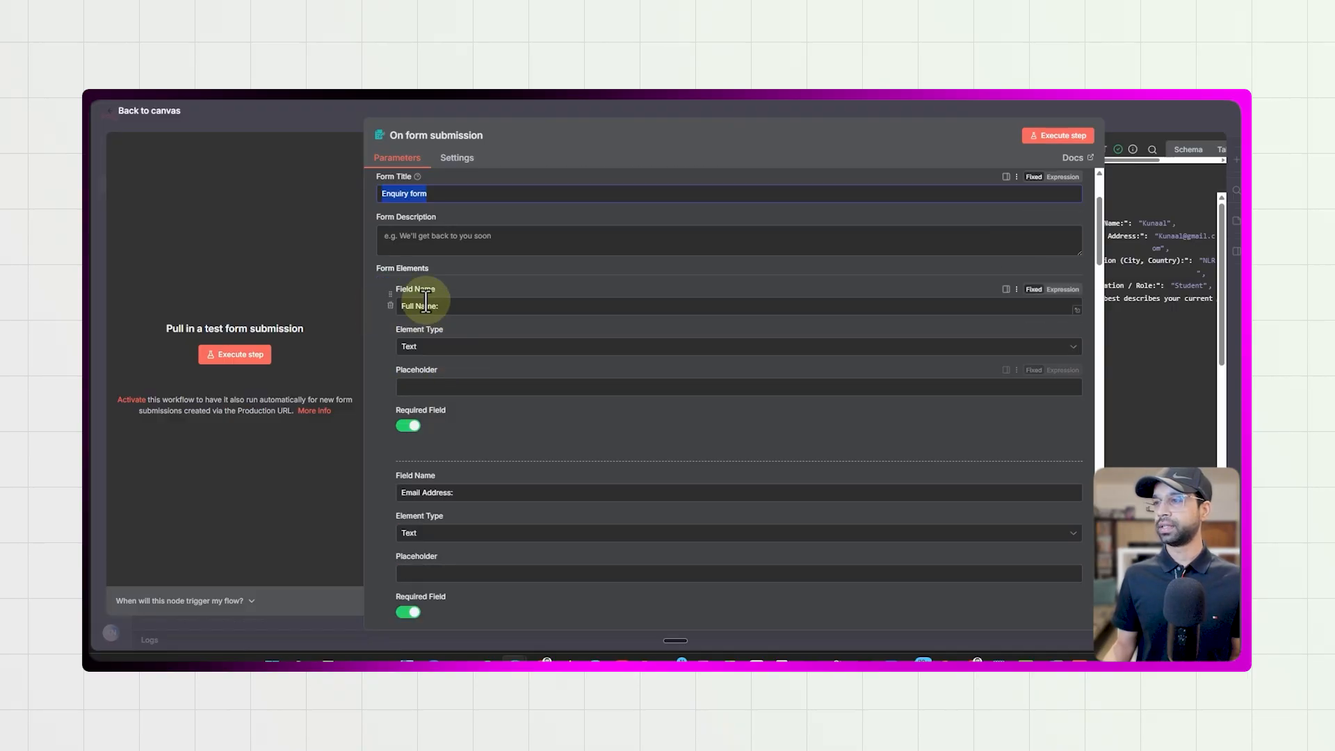
scroll(418, 279, down, 2)
scroll(424, 292, down, 7)
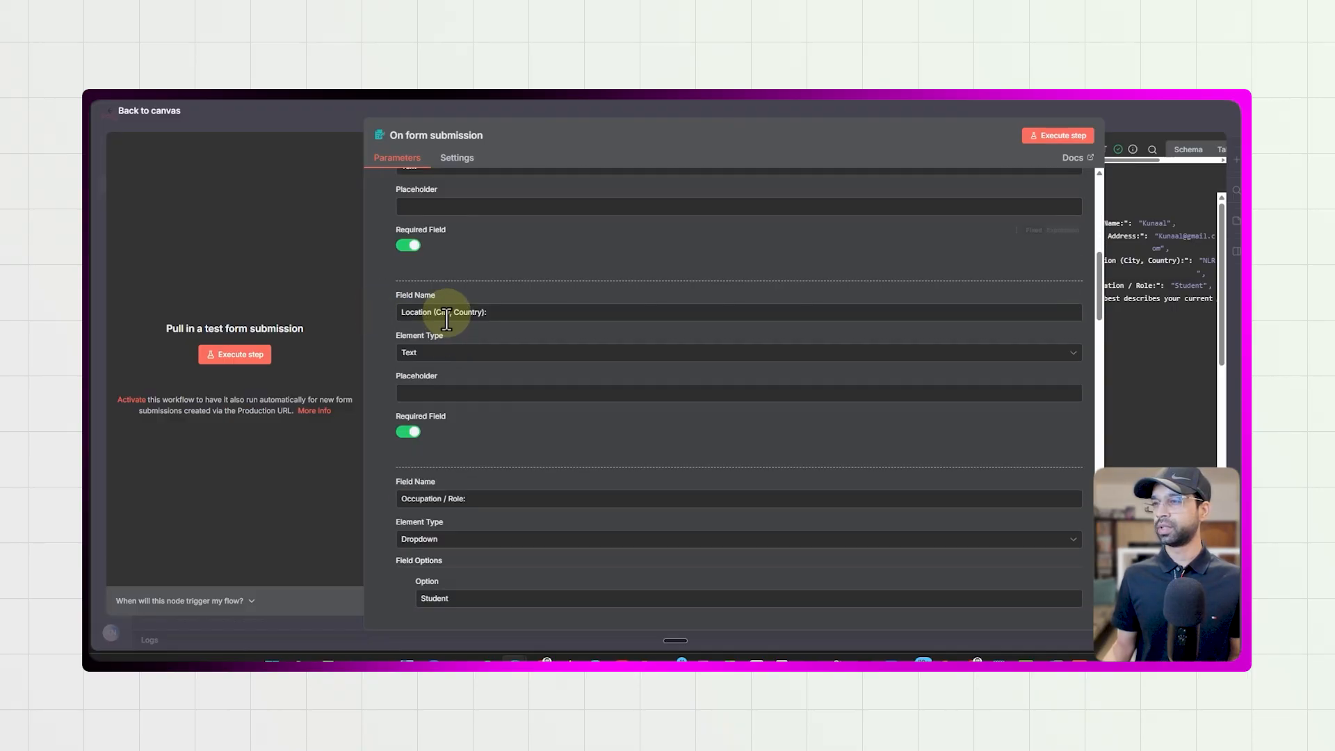
scroll(452, 348, down, 20)
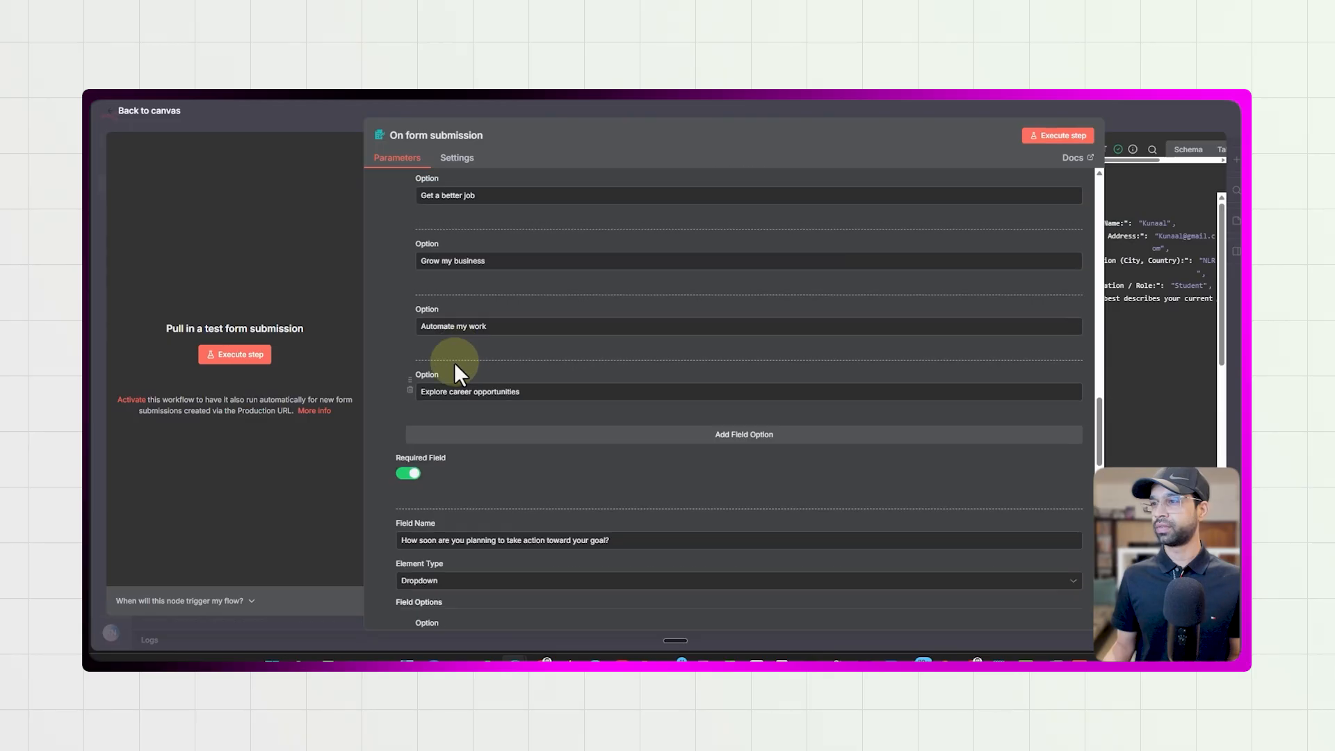
scroll(426, 514, up, 20)
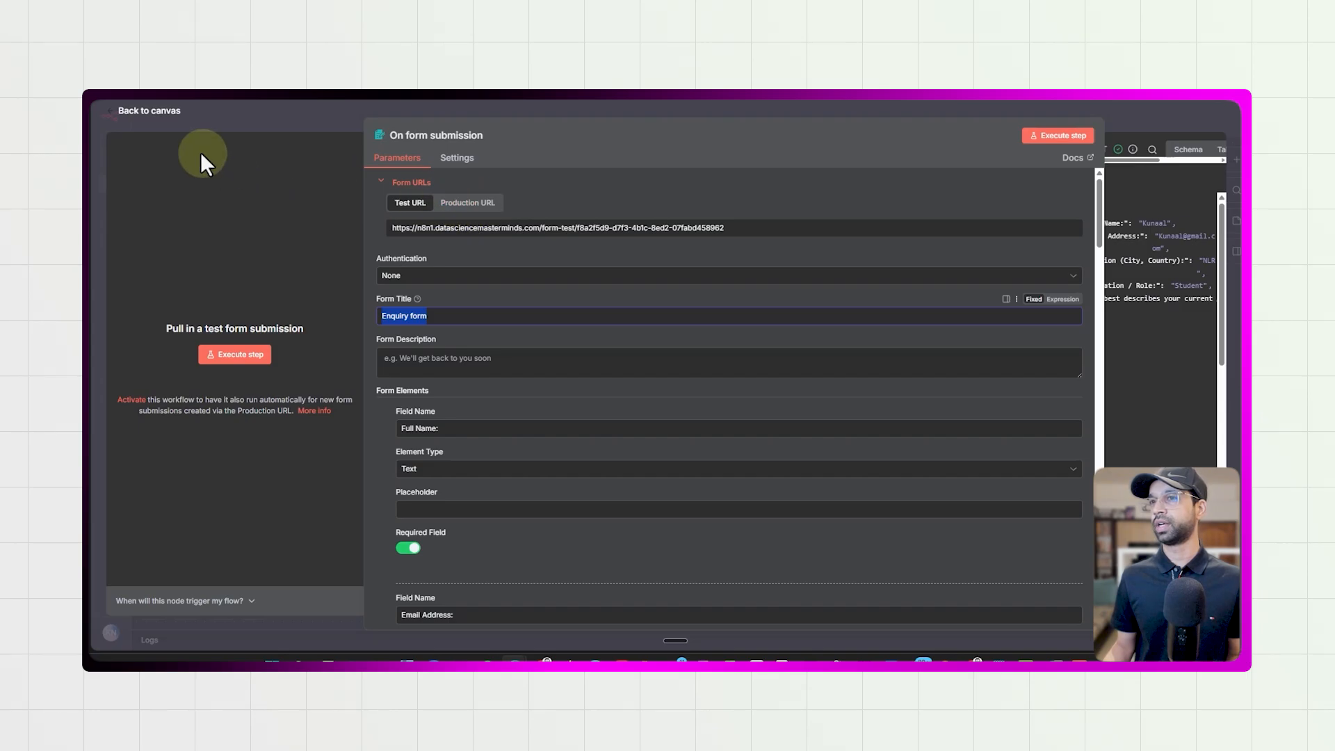
click(154, 112)
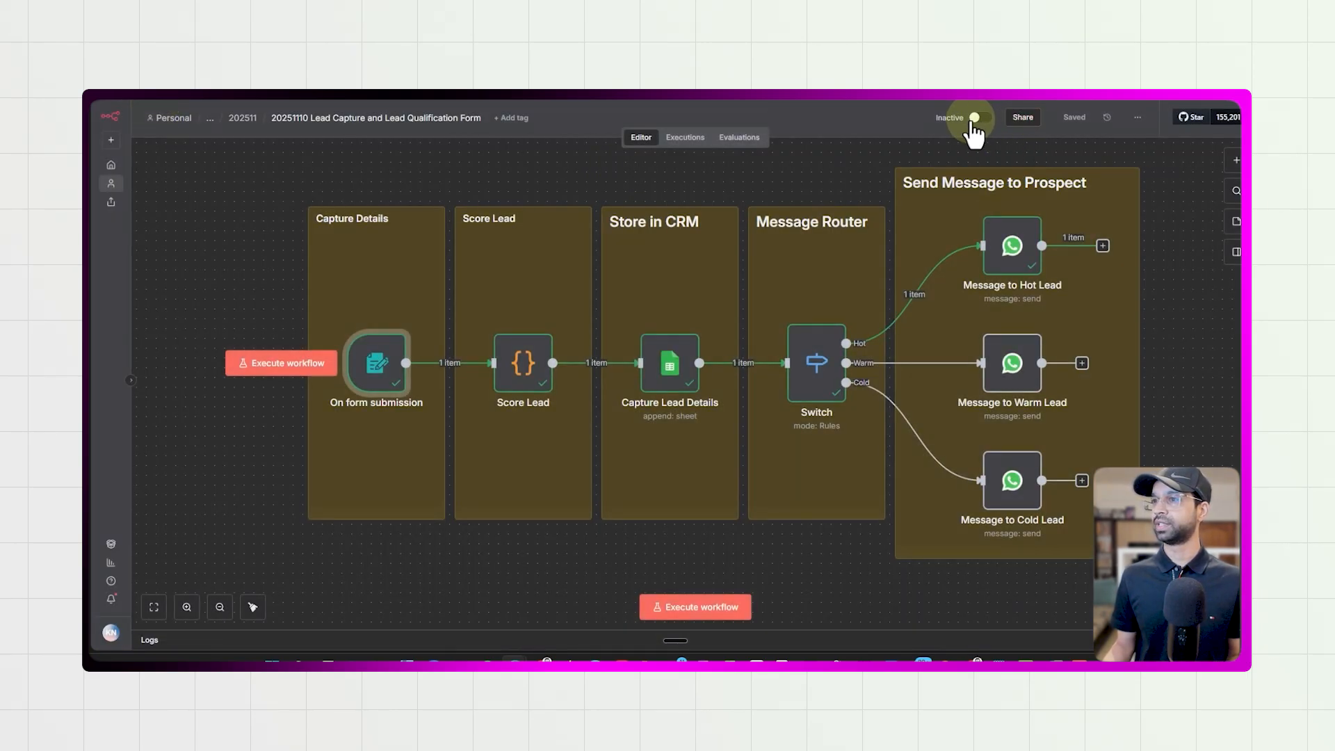
- Check the test and production form URLs in the On form submission node, then return to the canvas
click(382, 376)
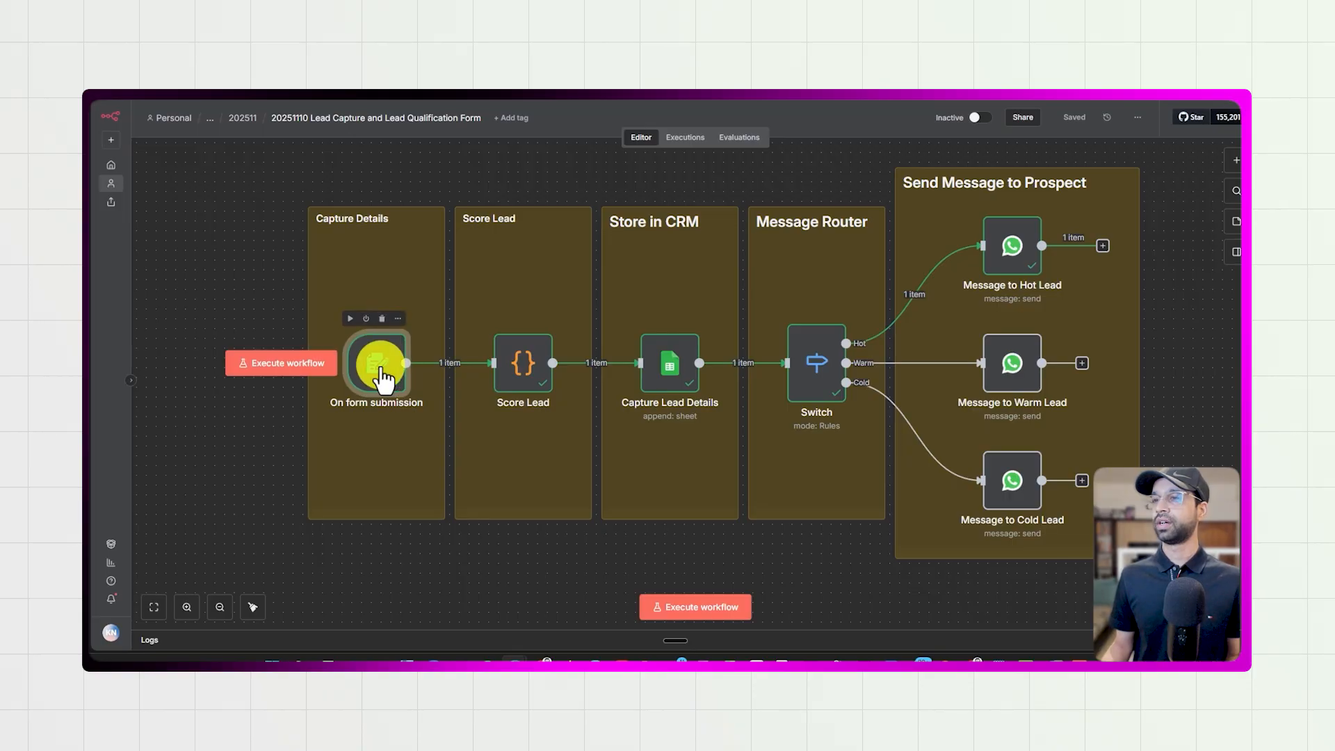
double_click(383, 375)
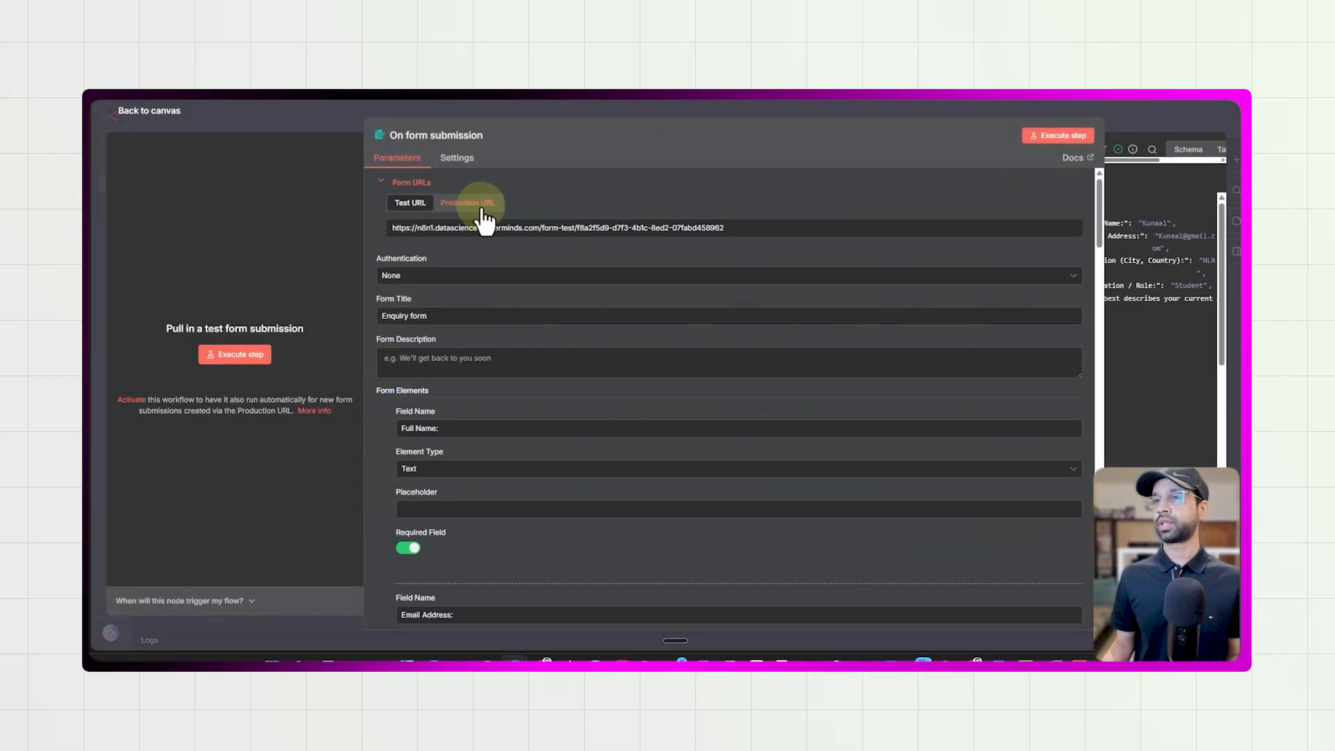
click(171, 112)
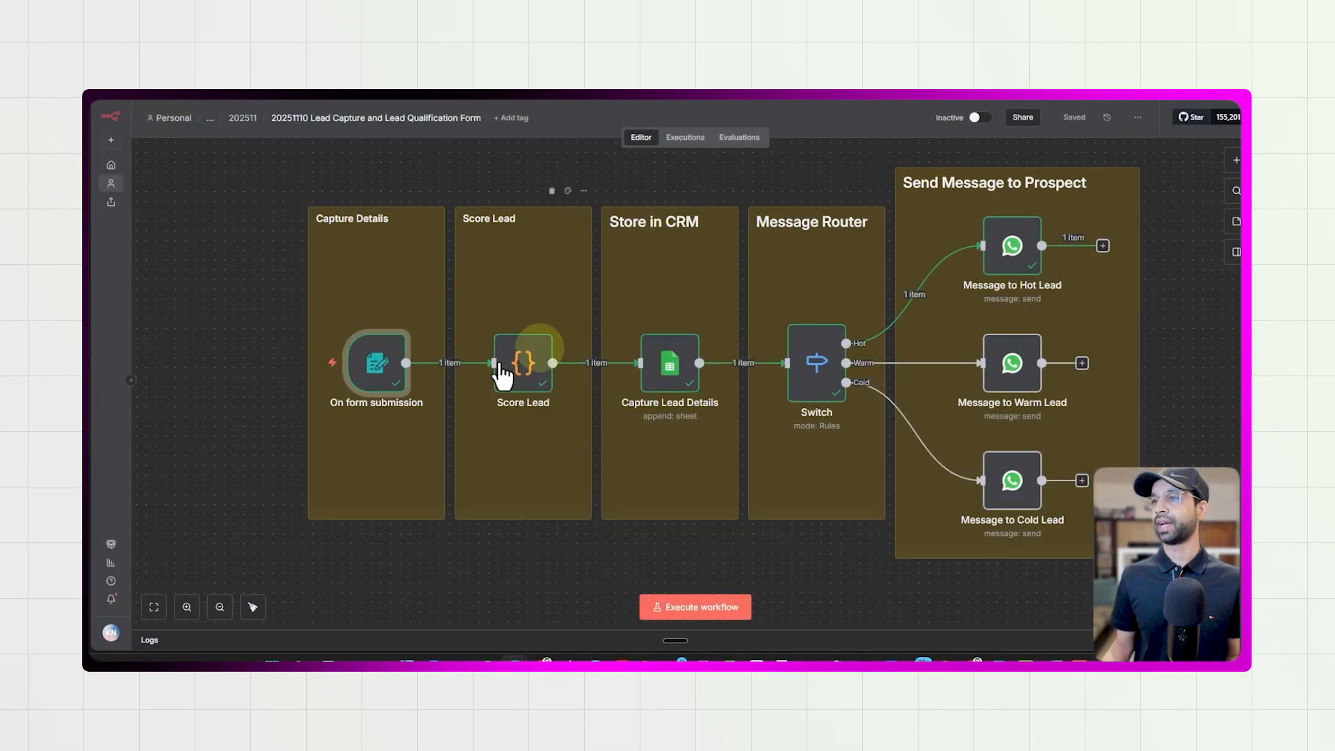
- Turn on the Append n8n Attribution option at the end of the On form submission node's parameters
double_click(373, 376)
scroll(522, 376, down, 10)
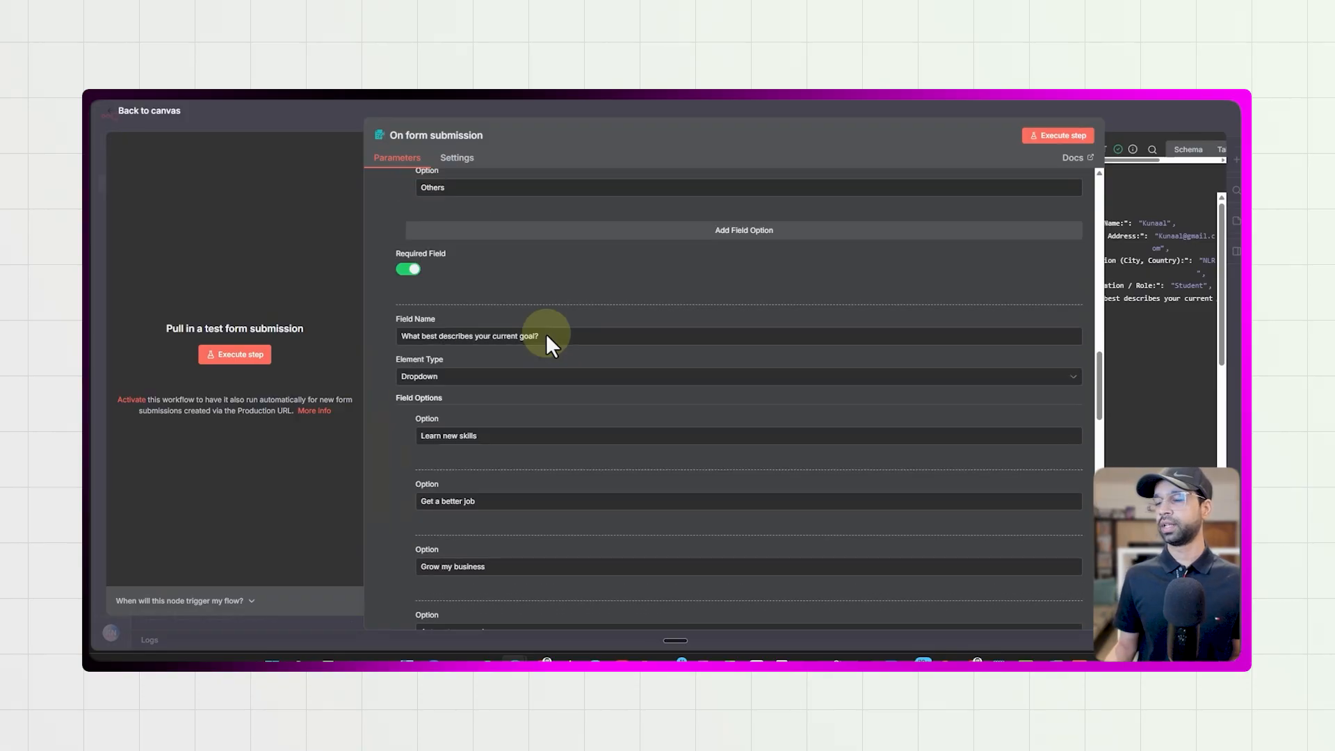
scroll(537, 364, down, 10)
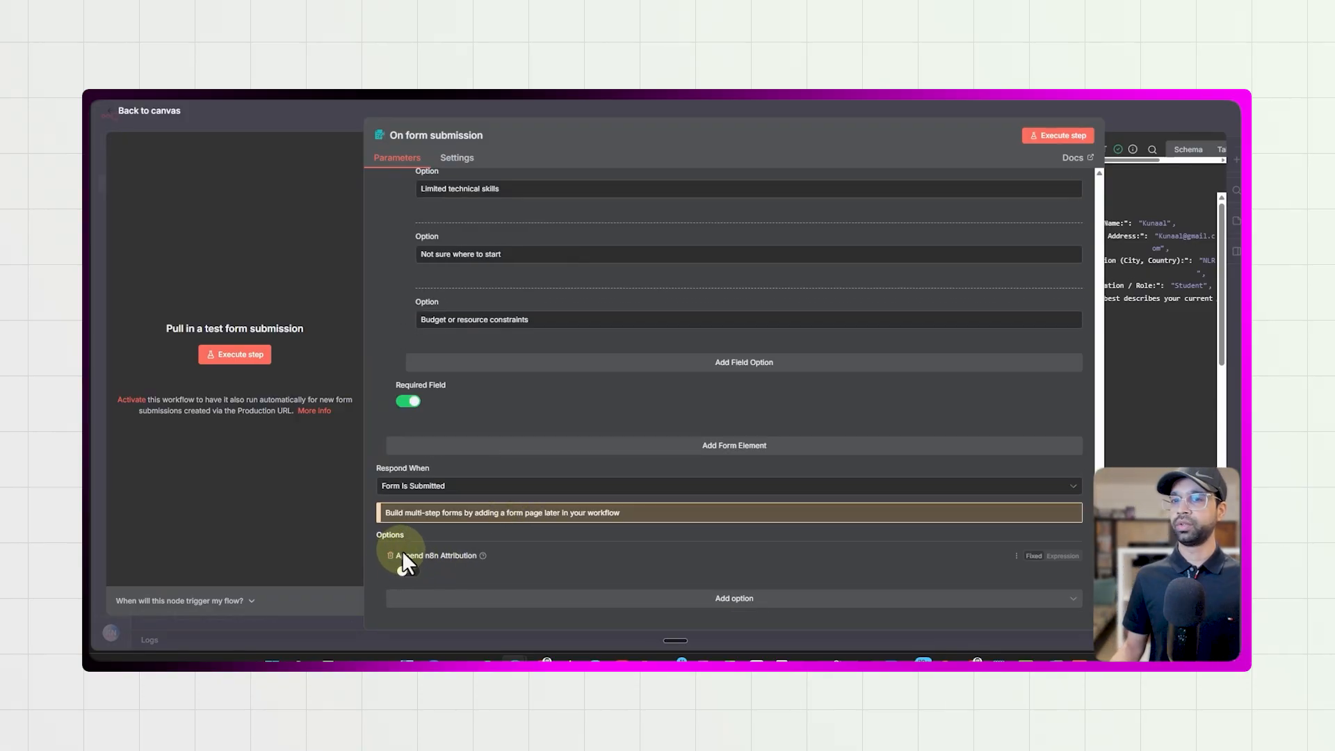
click(417, 574)
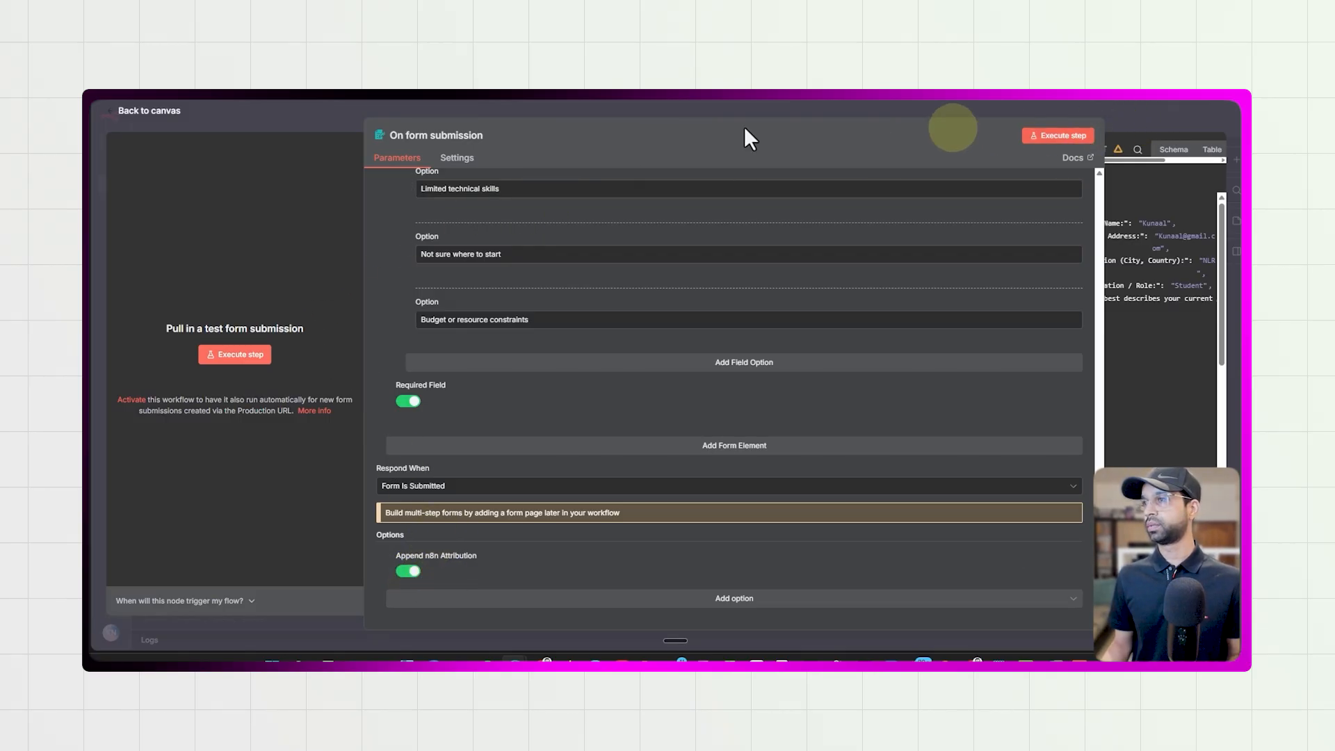
- Execute the form trigger step, check the attribution footer on the test form, close the form and stop listening
click(1057, 135)
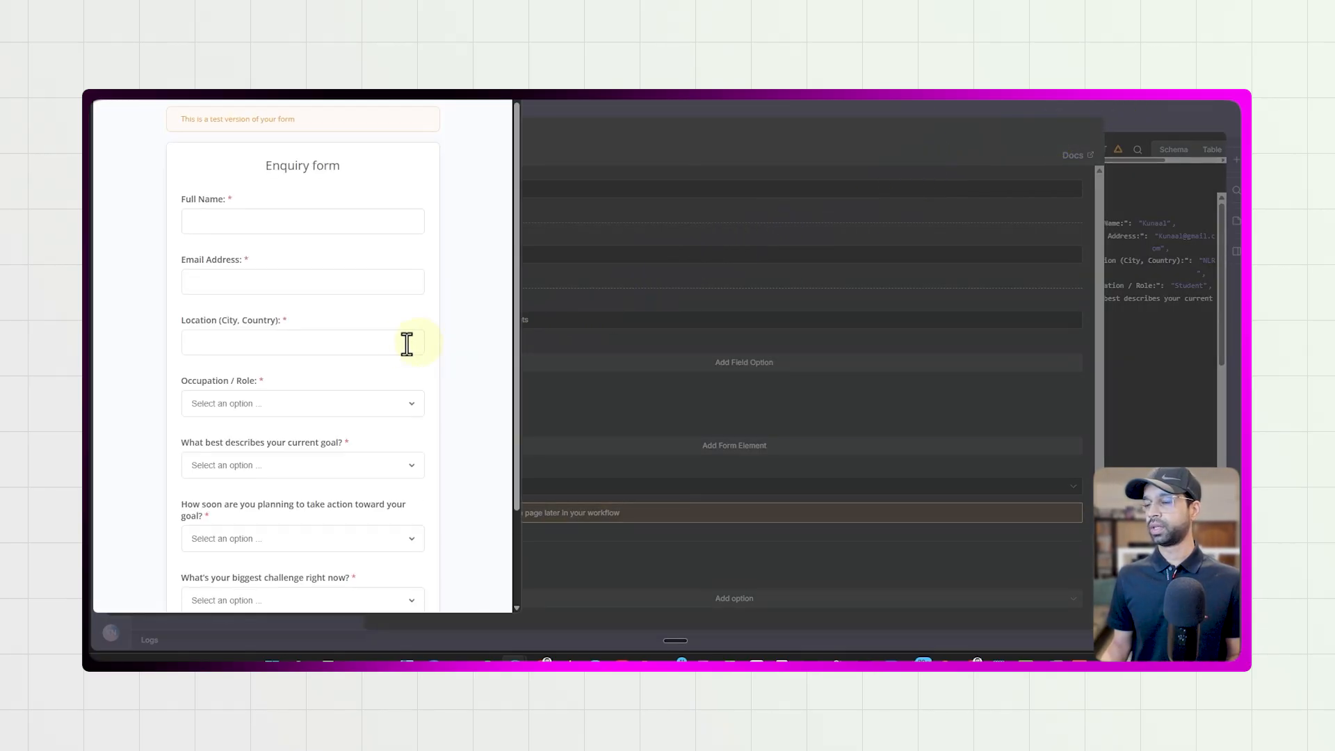
scroll(356, 362, down, 3)
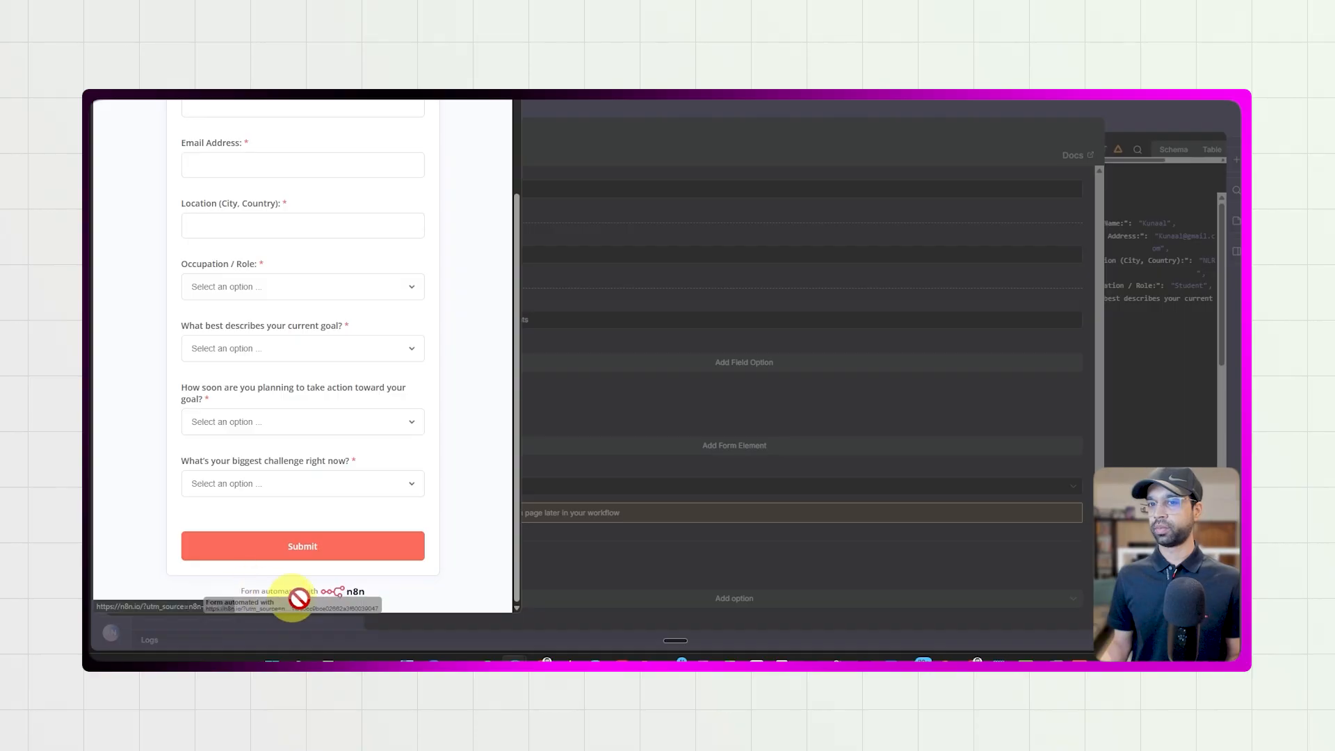
click(508, 94)
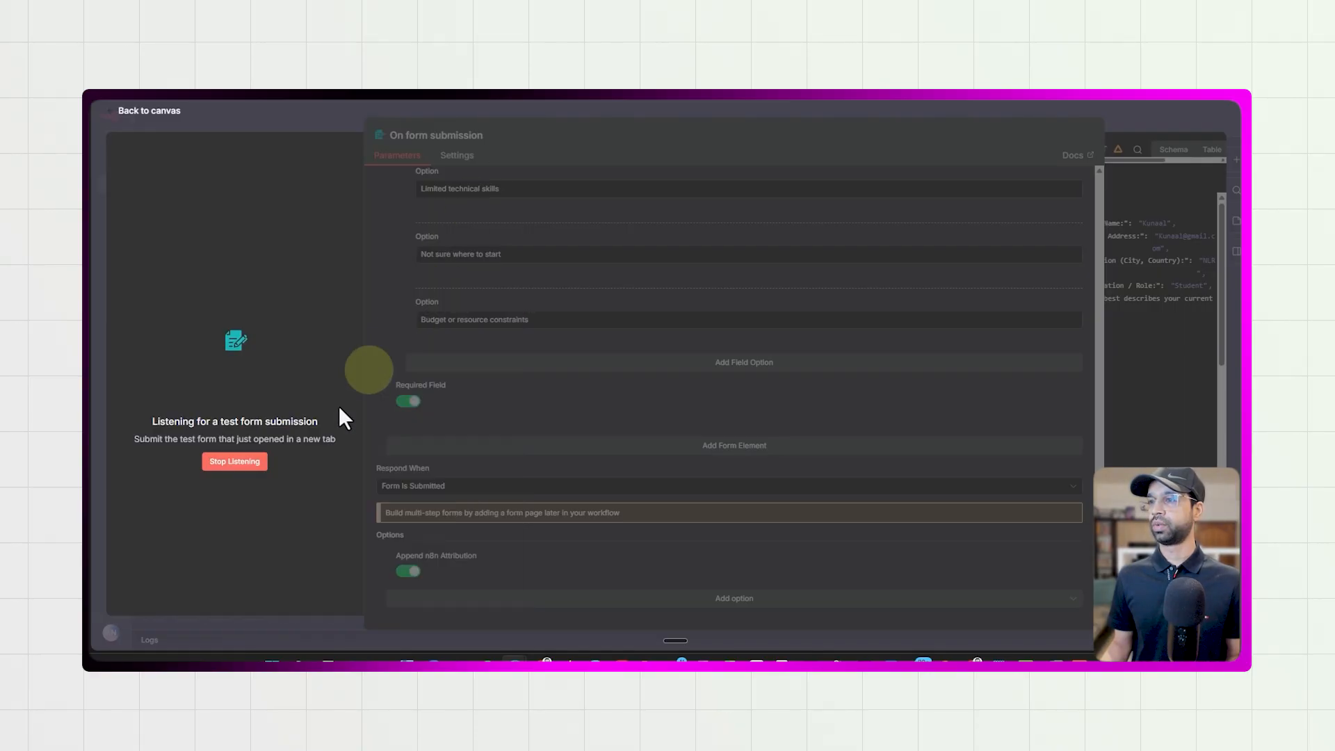
click(252, 476)
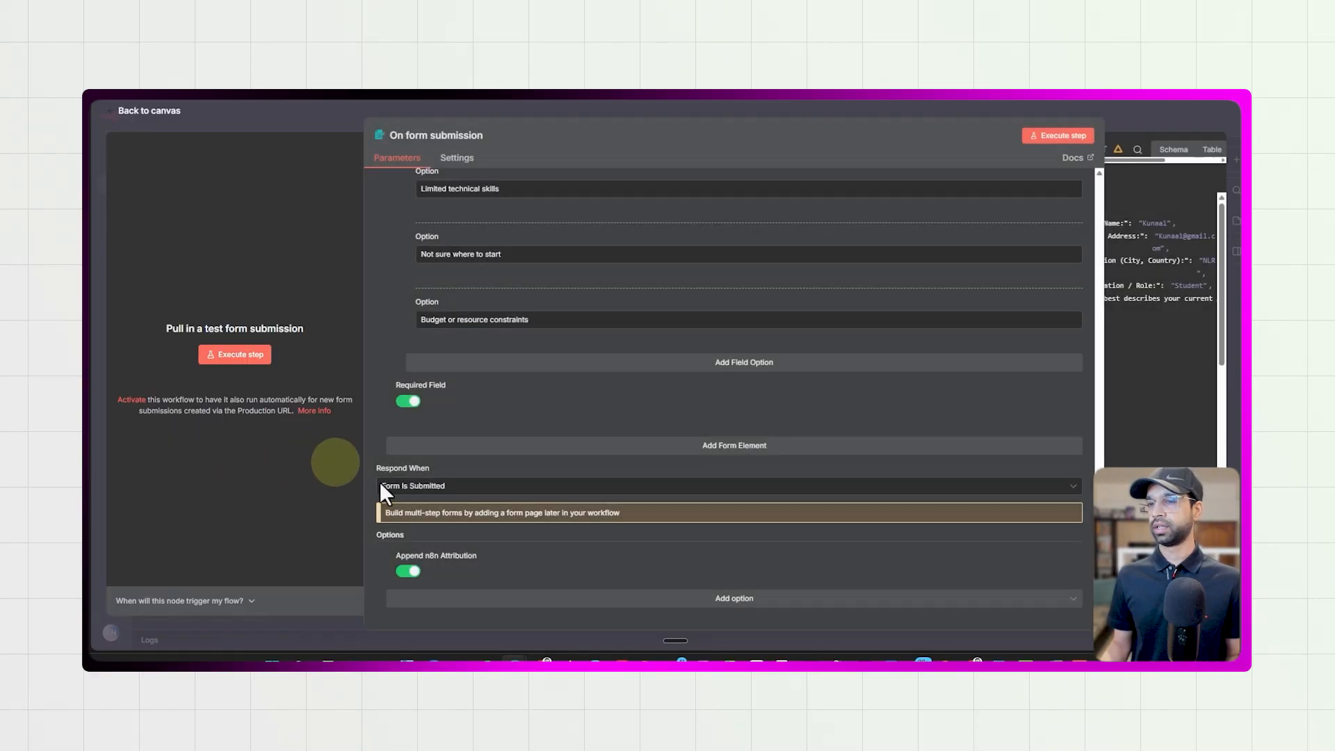
- Turn off the Append n8n Attribution option in the On form submission node and return to the canvas
click(408, 571)
scroll(437, 329, up, 10)
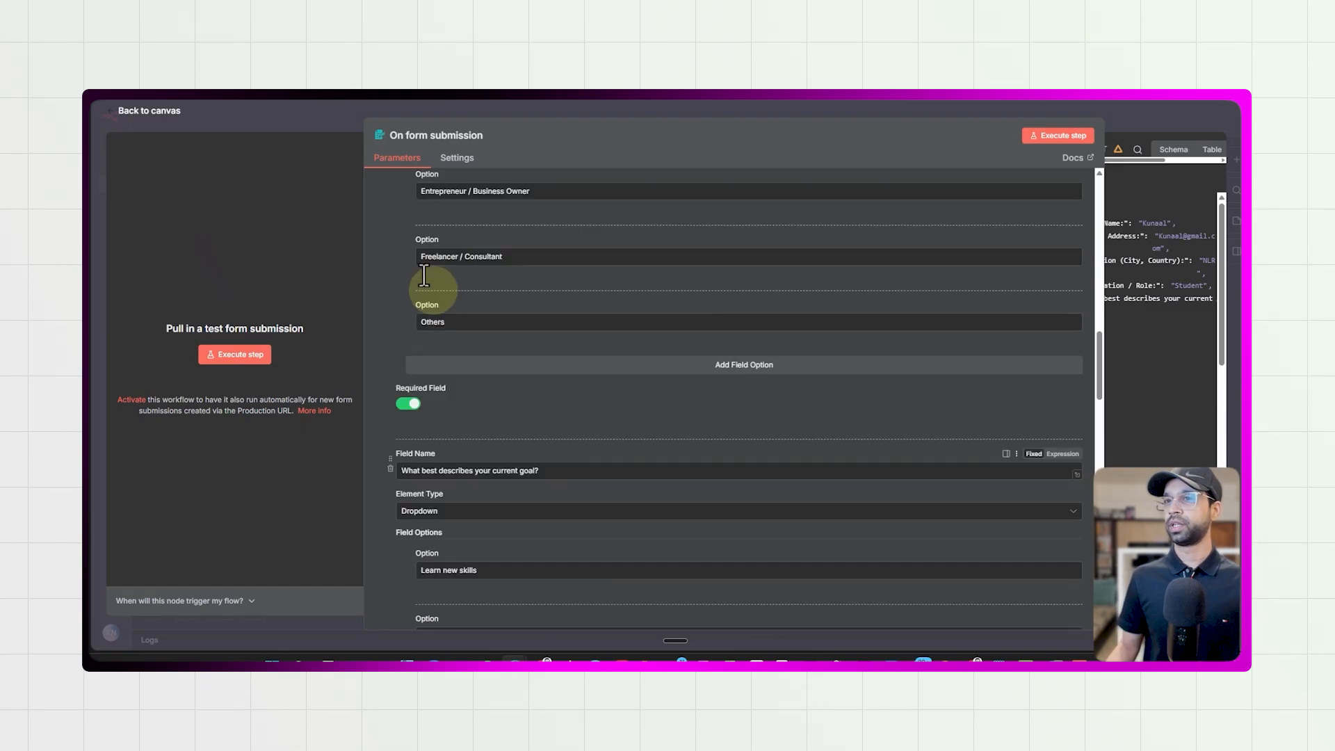
click(171, 112)
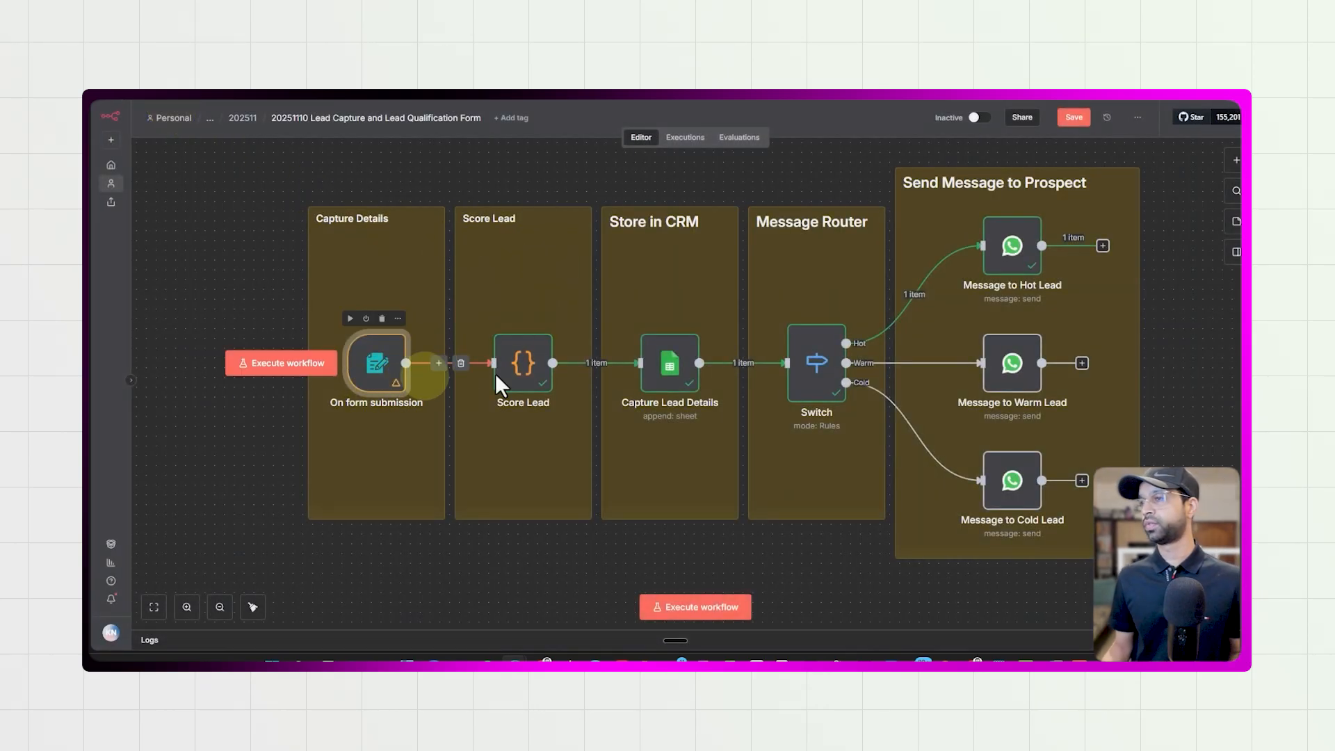
- Open the Score Lead node and examine the goal and action timeline scoring sections of its JavaScript code
mouse_move(526, 368)
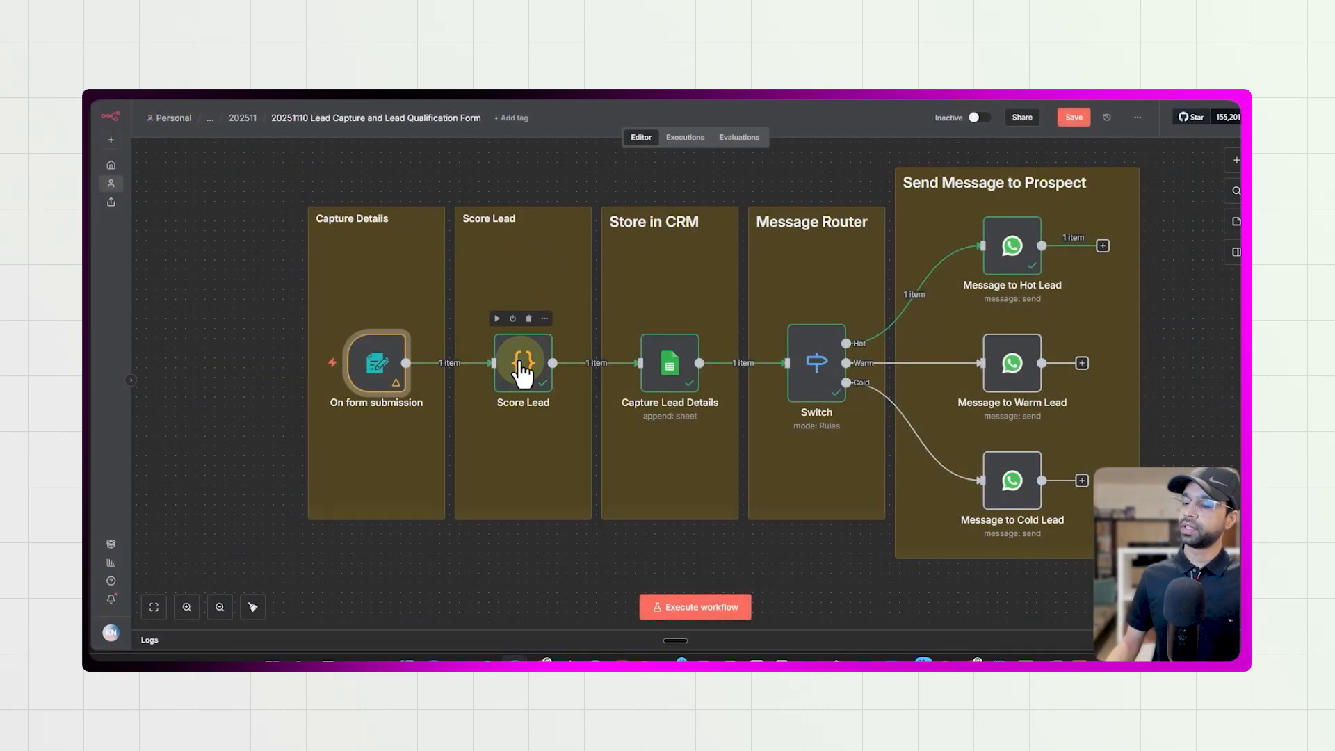
double_click(523, 374)
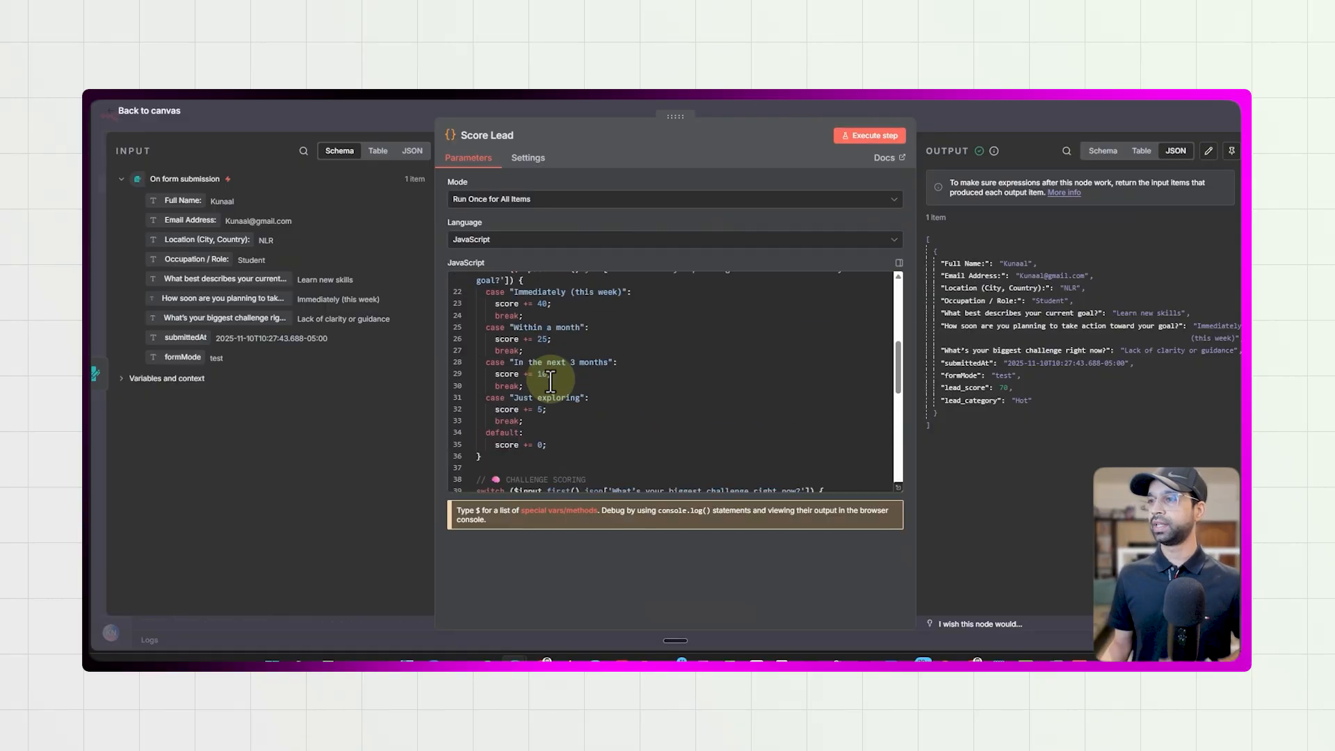
scroll(550, 382, up, 5)
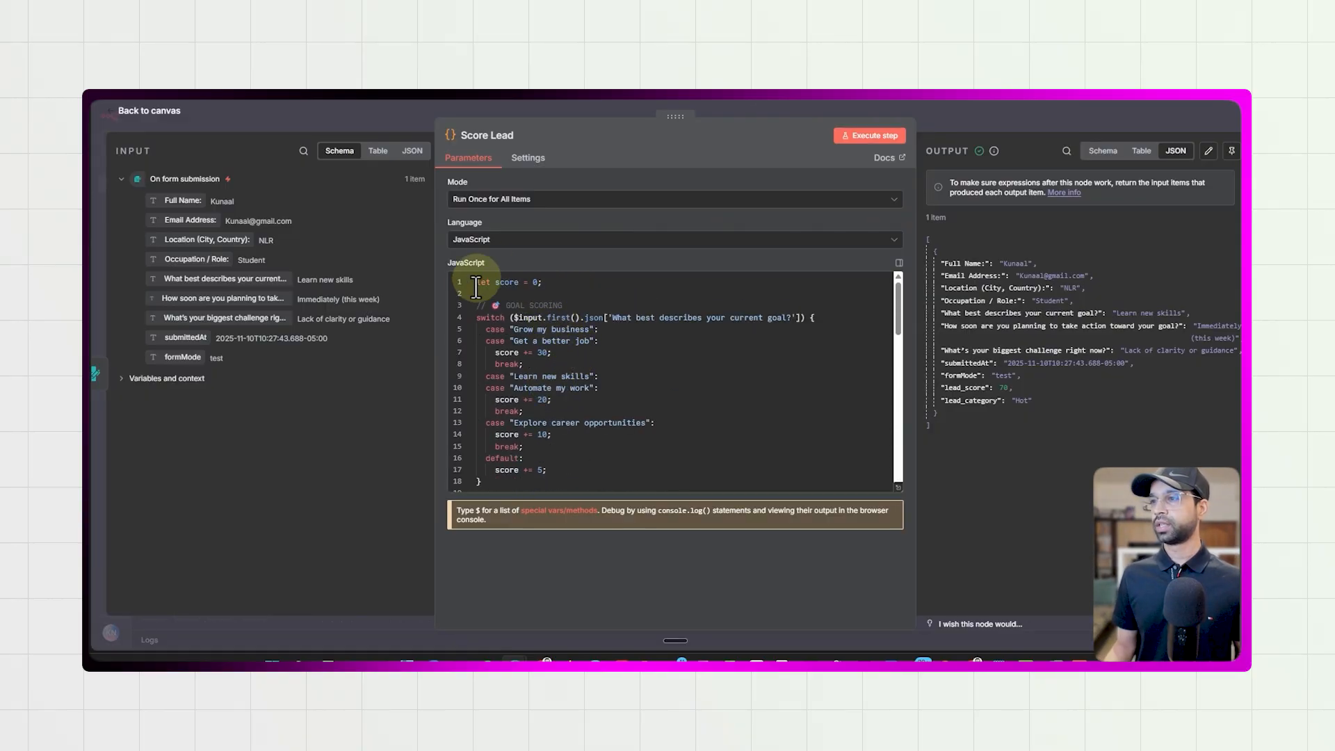
drag(476, 281, 573, 404)
scroll(569, 402, up, 10)
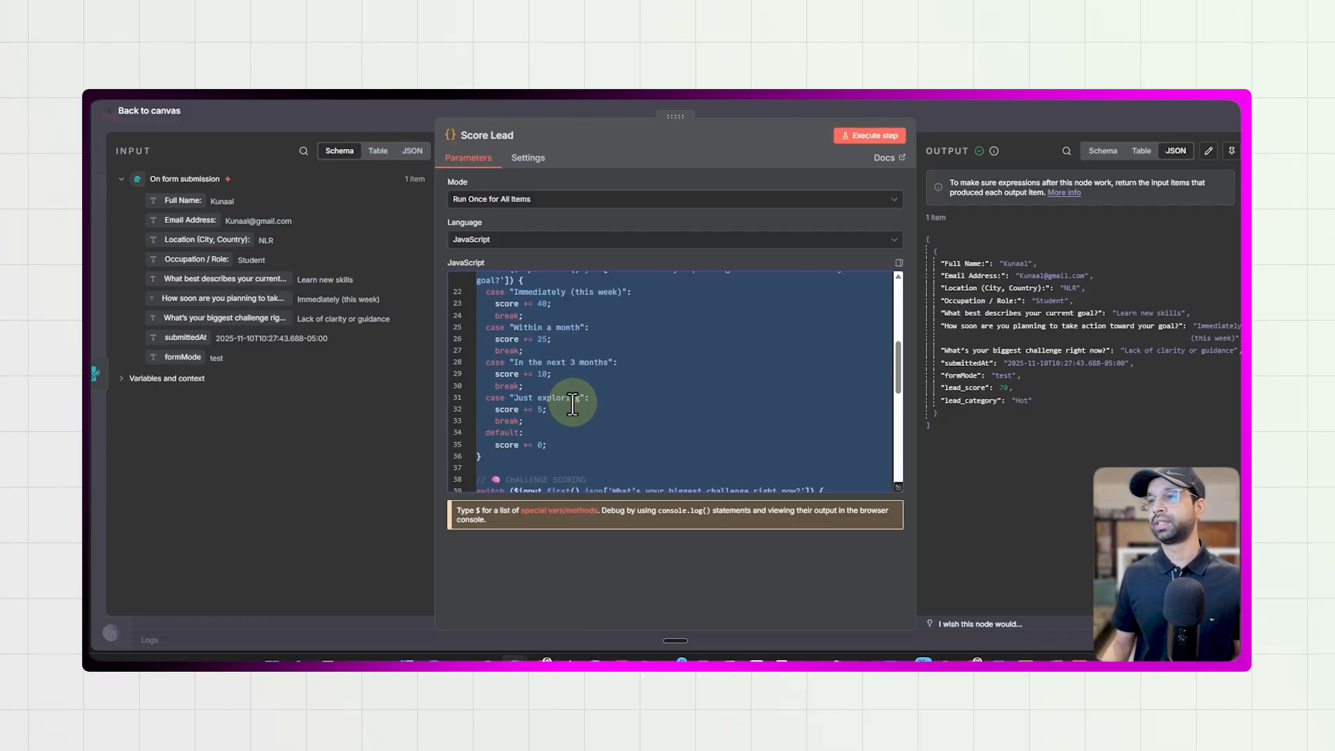
click(560, 344)
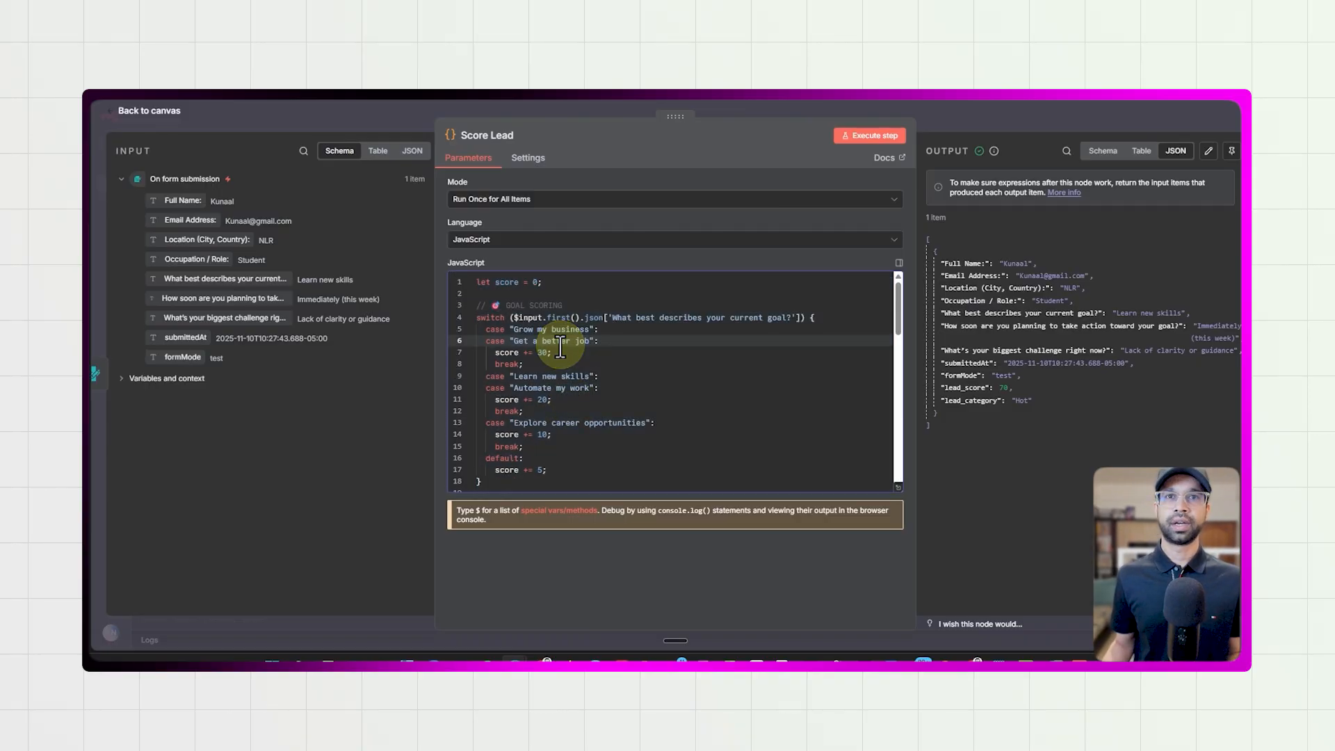
- Switch to ChatGPT, review the form questions, scoring logic and generated JavaScript function in the conversation, and return to the Score Lead node
click(862, 660)
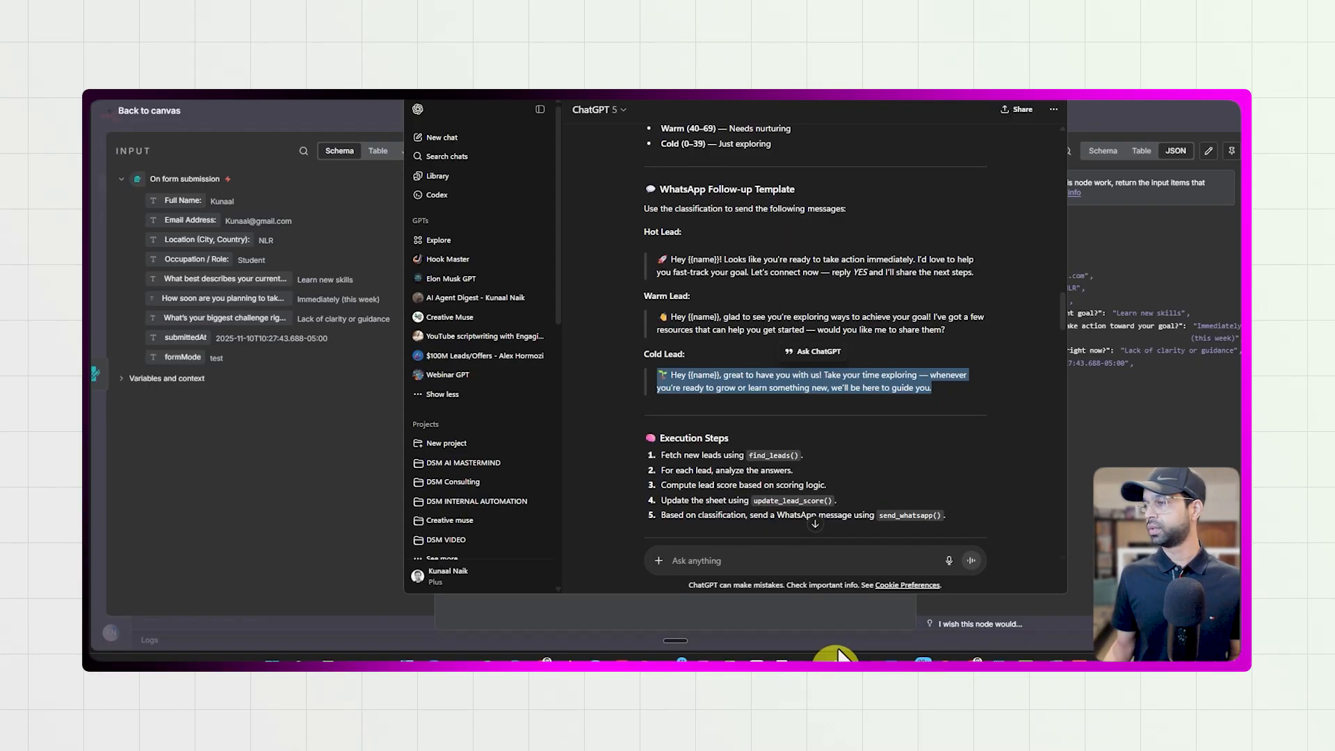
scroll(816, 388, up, 15)
scroll(807, 383, up, 5)
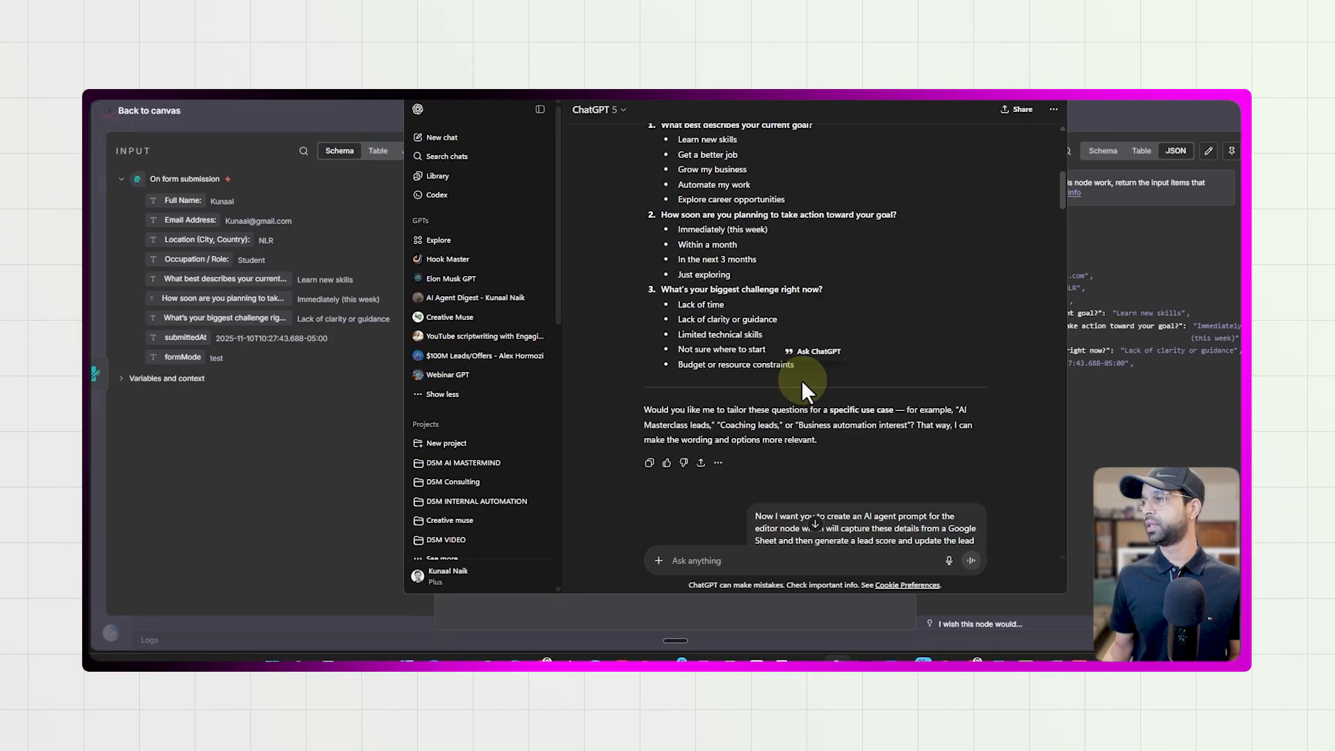
scroll(801, 379, up, 5)
scroll(802, 380, down, 4)
scroll(801, 390, down, 15)
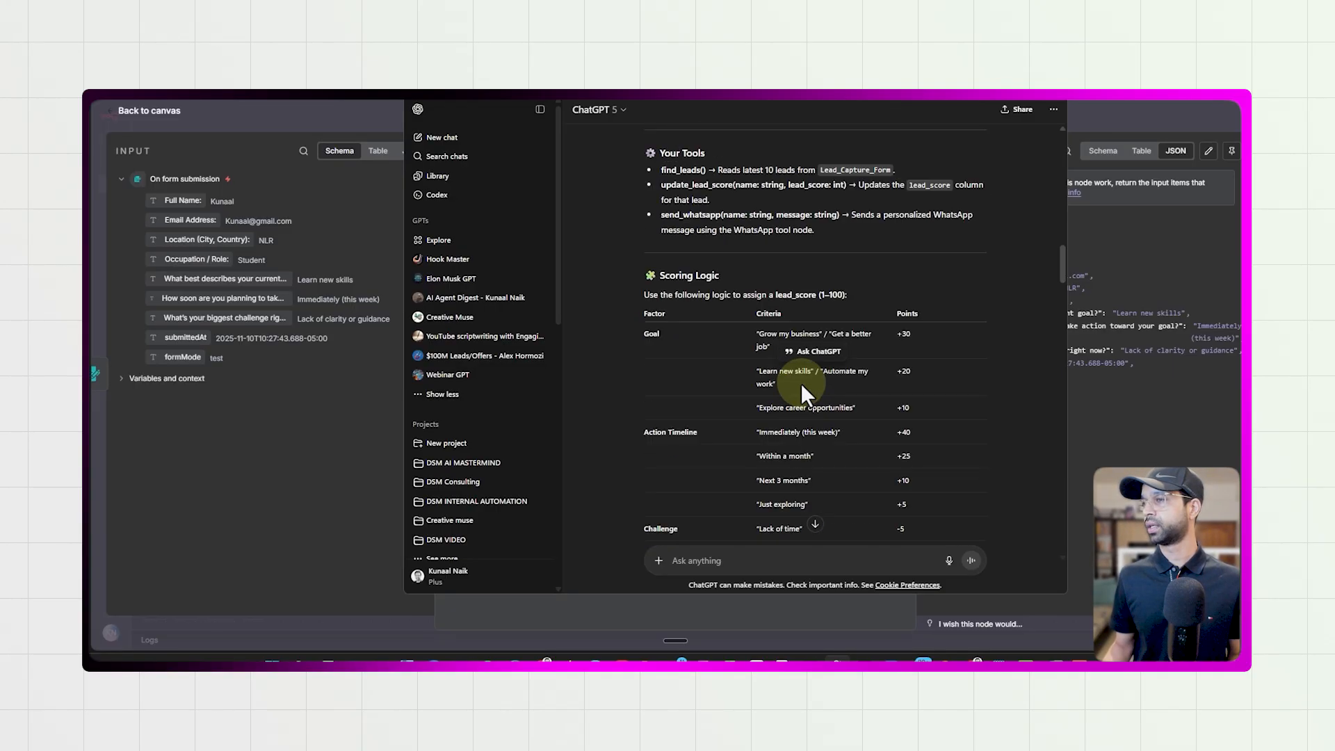
scroll(743, 279, down, 3)
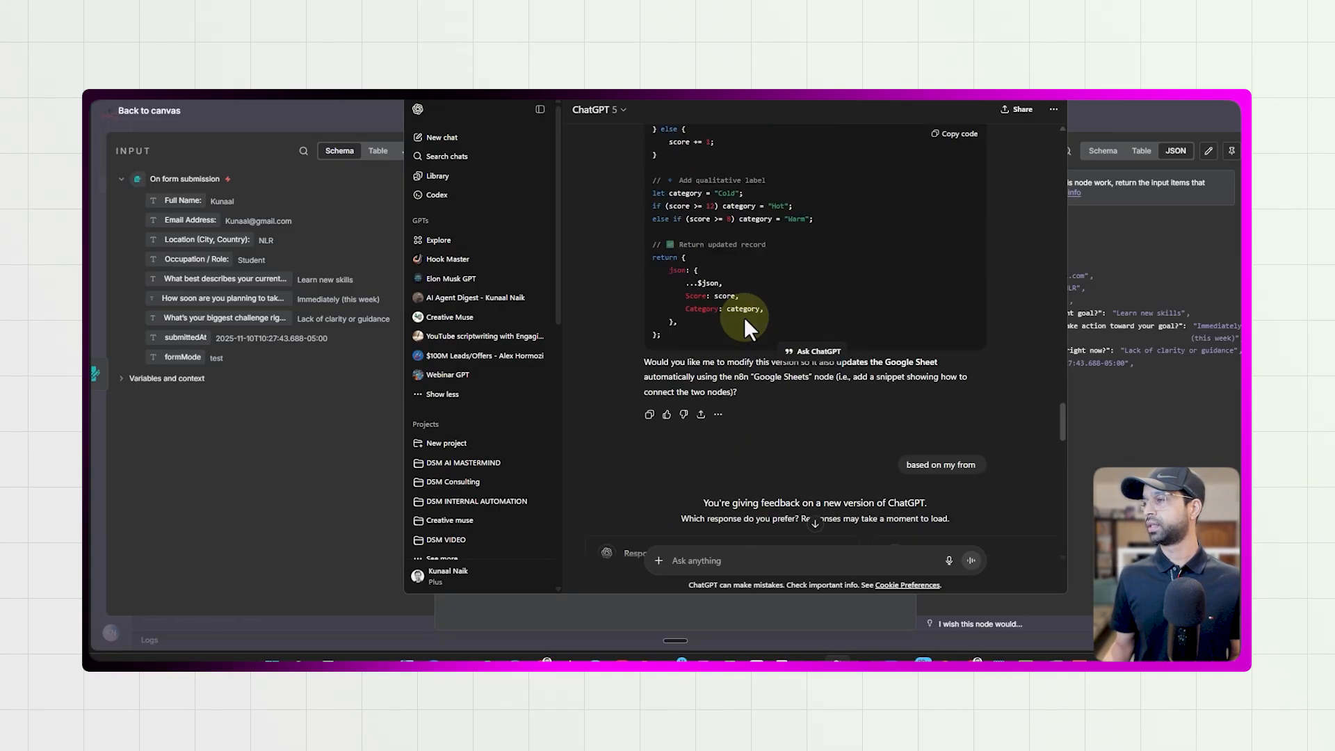
scroll(745, 264, up, 4)
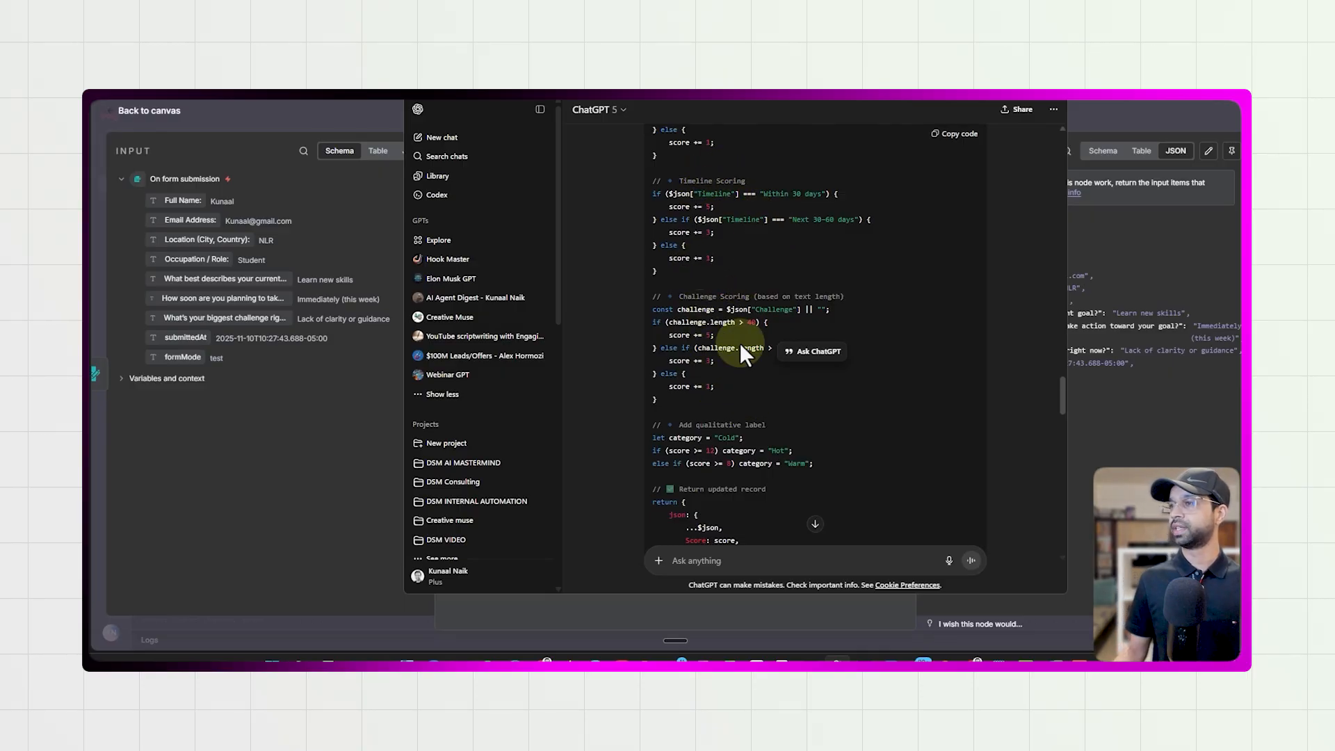
scroll(724, 320, up, 3)
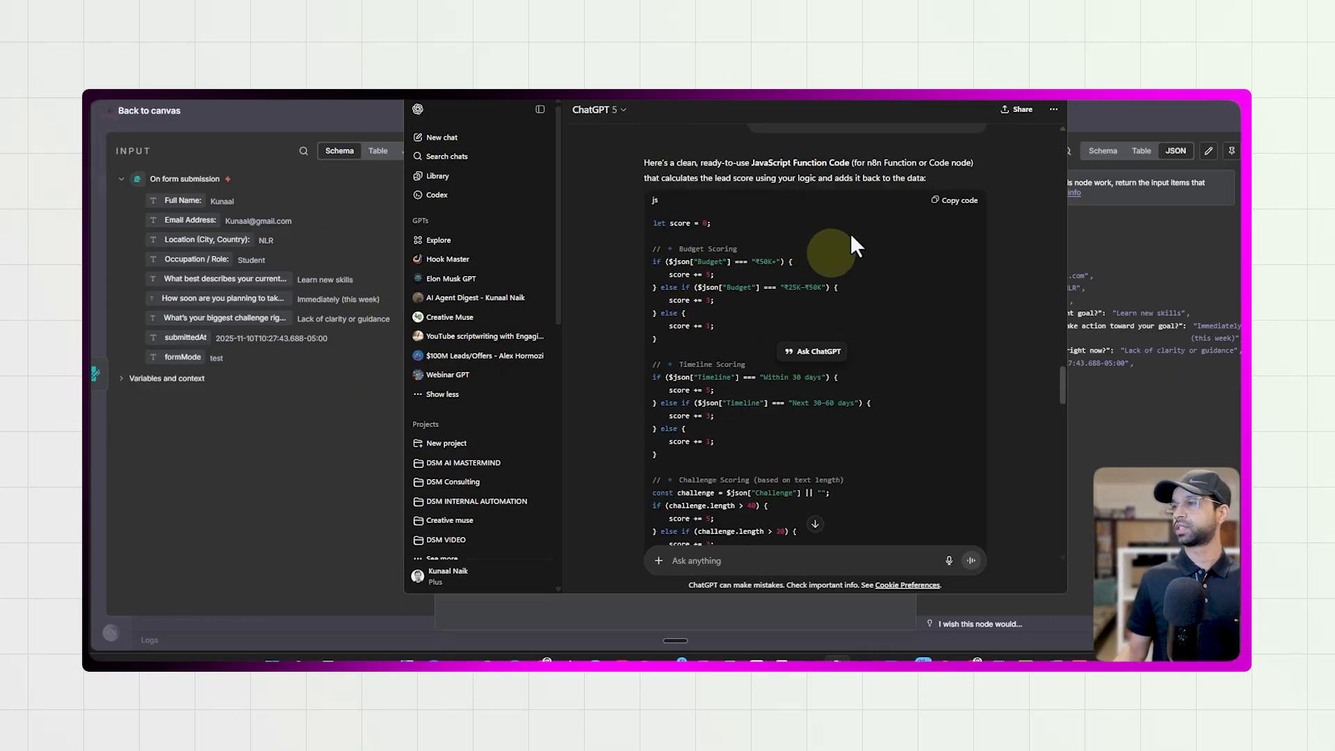
click(1005, 91)
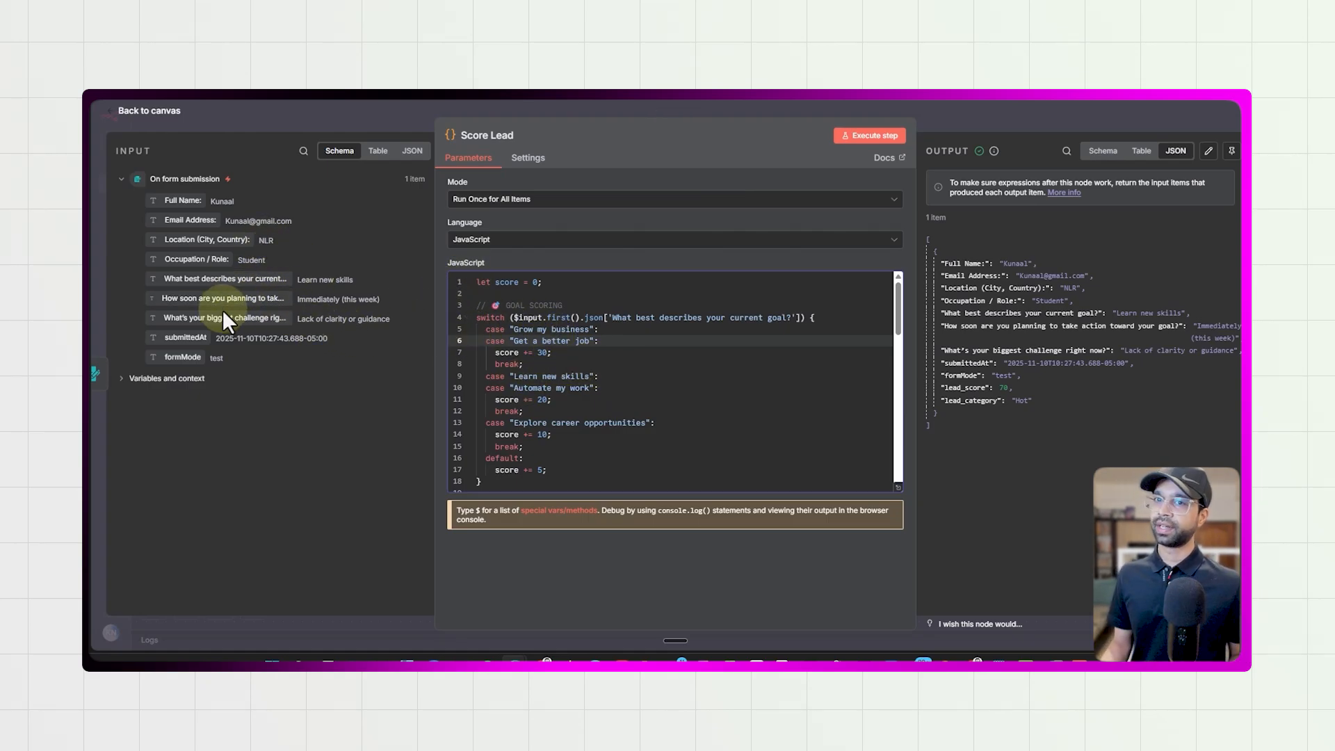
- Remap the goal scoring switch expression to the "What best describes your current goal?" input field, check the remaining scoring code and return to the canvas
click(516, 318)
drag(515, 318, 792, 320)
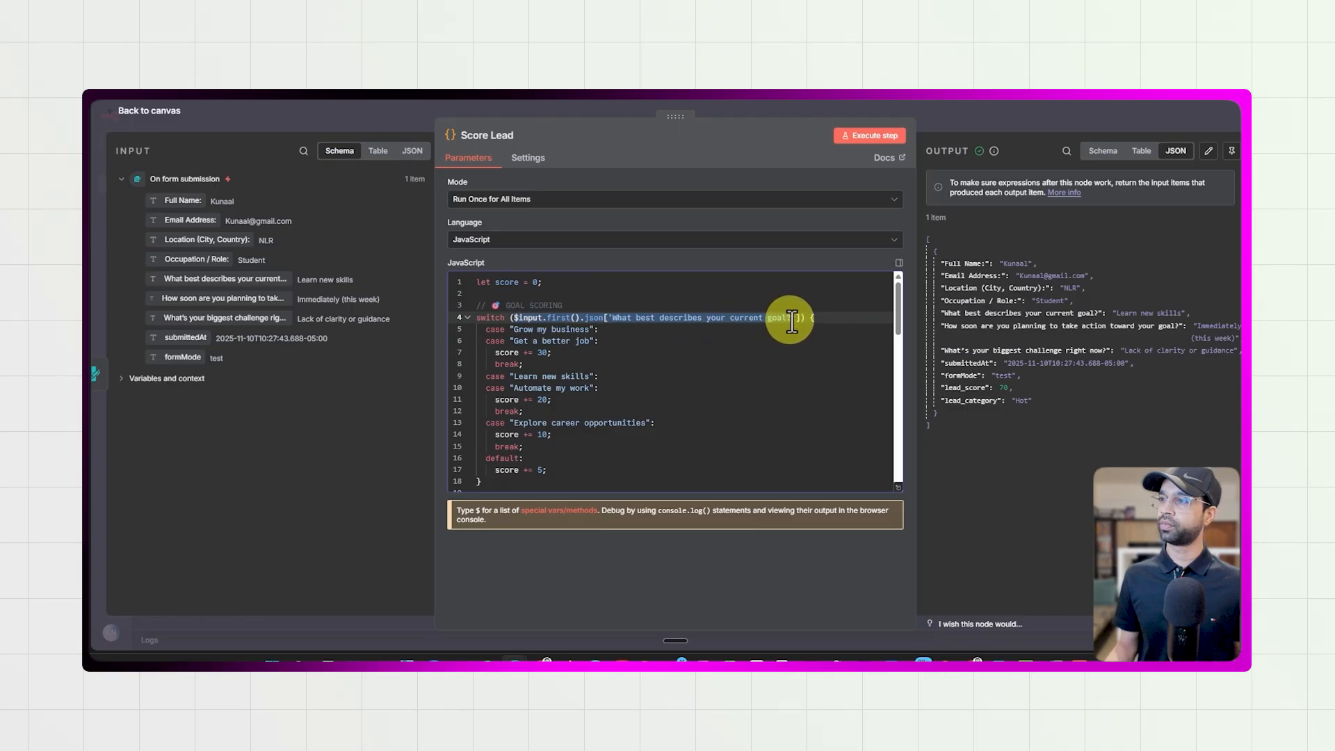
key(BackSpace)
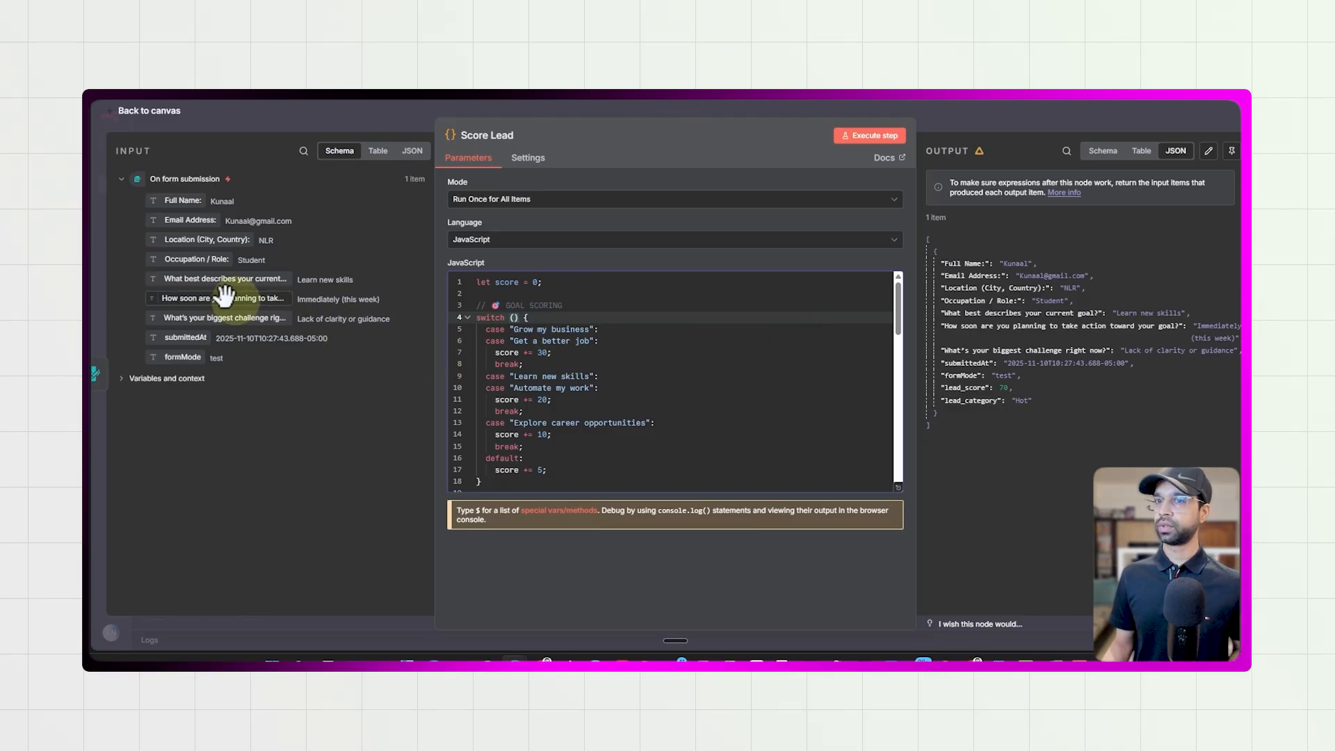
drag(203, 275, 805, 311)
scroll(560, 372, down, 3)
scroll(587, 397, down, 4)
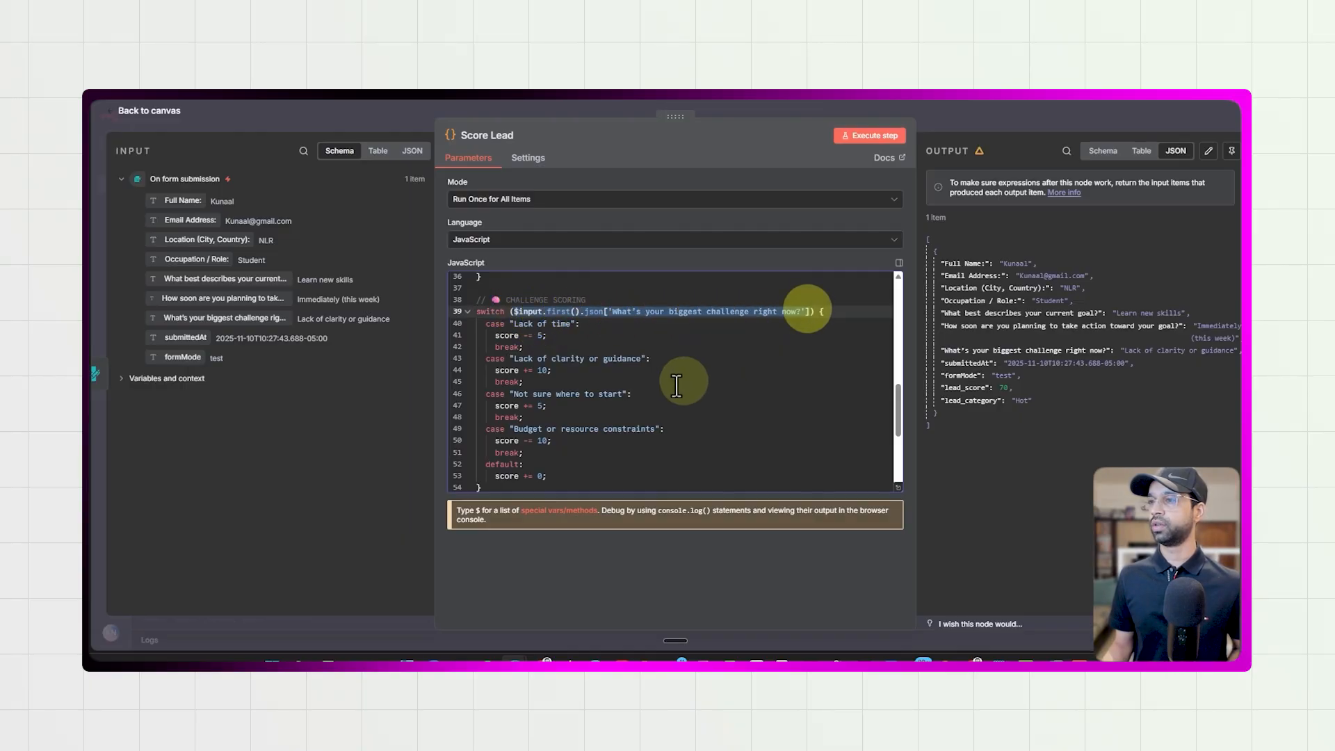
scroll(667, 383, down, 4)
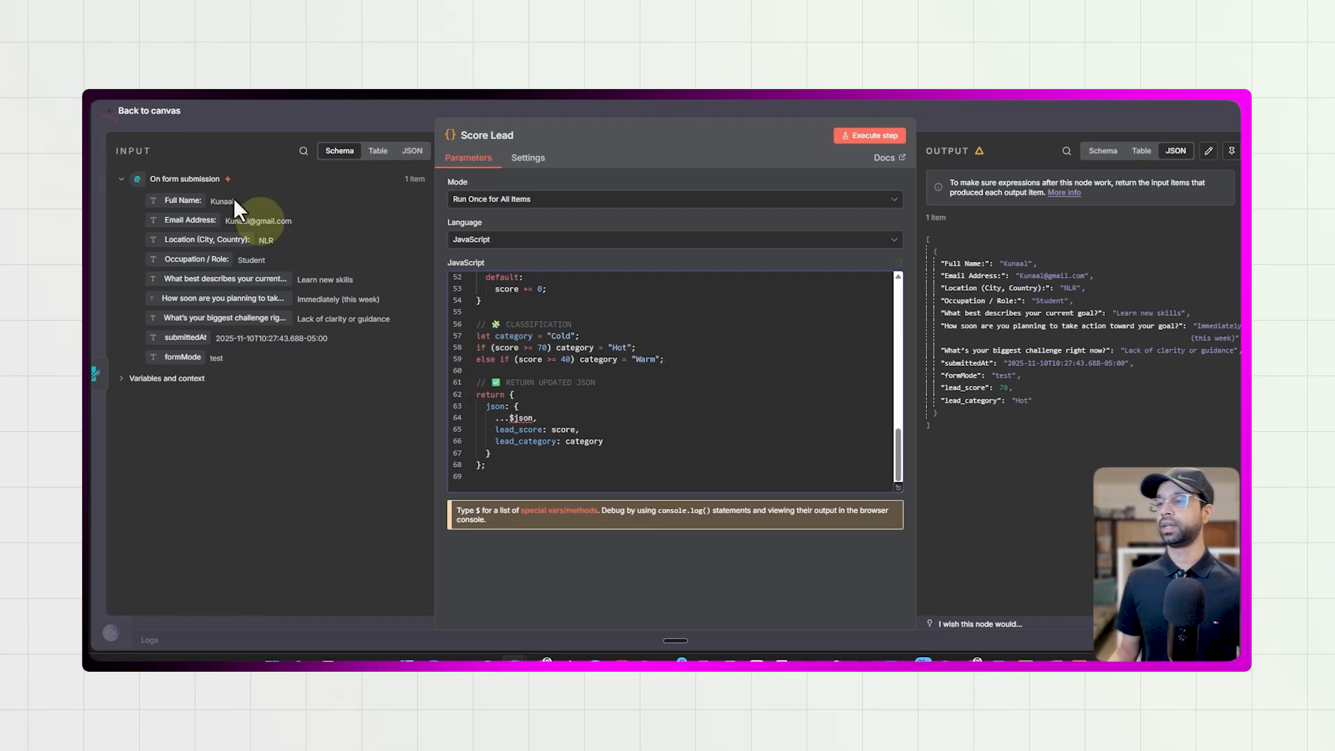
click(169, 120)
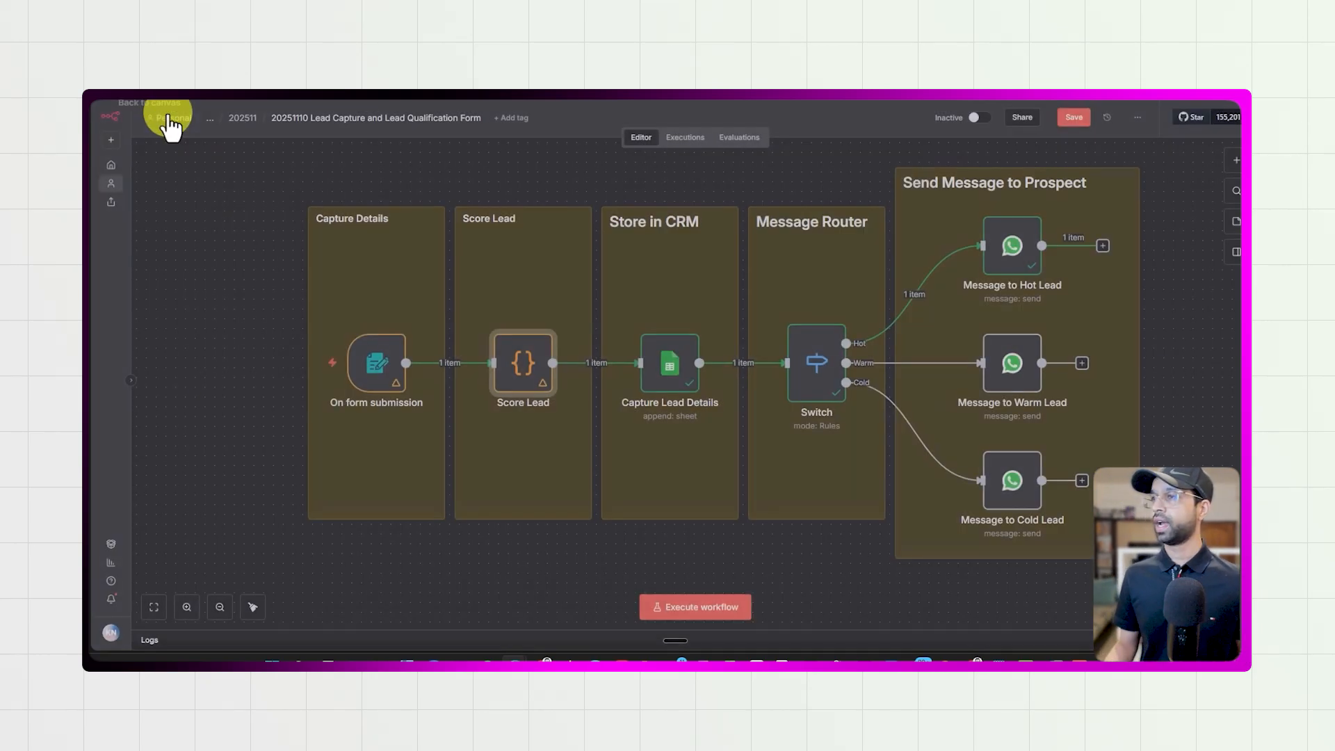
- Open the Capture Lead Details node, check the columns and rows of the 20251110 Lead Capture Form sheet, and return to the canvas
double_click(670, 375)
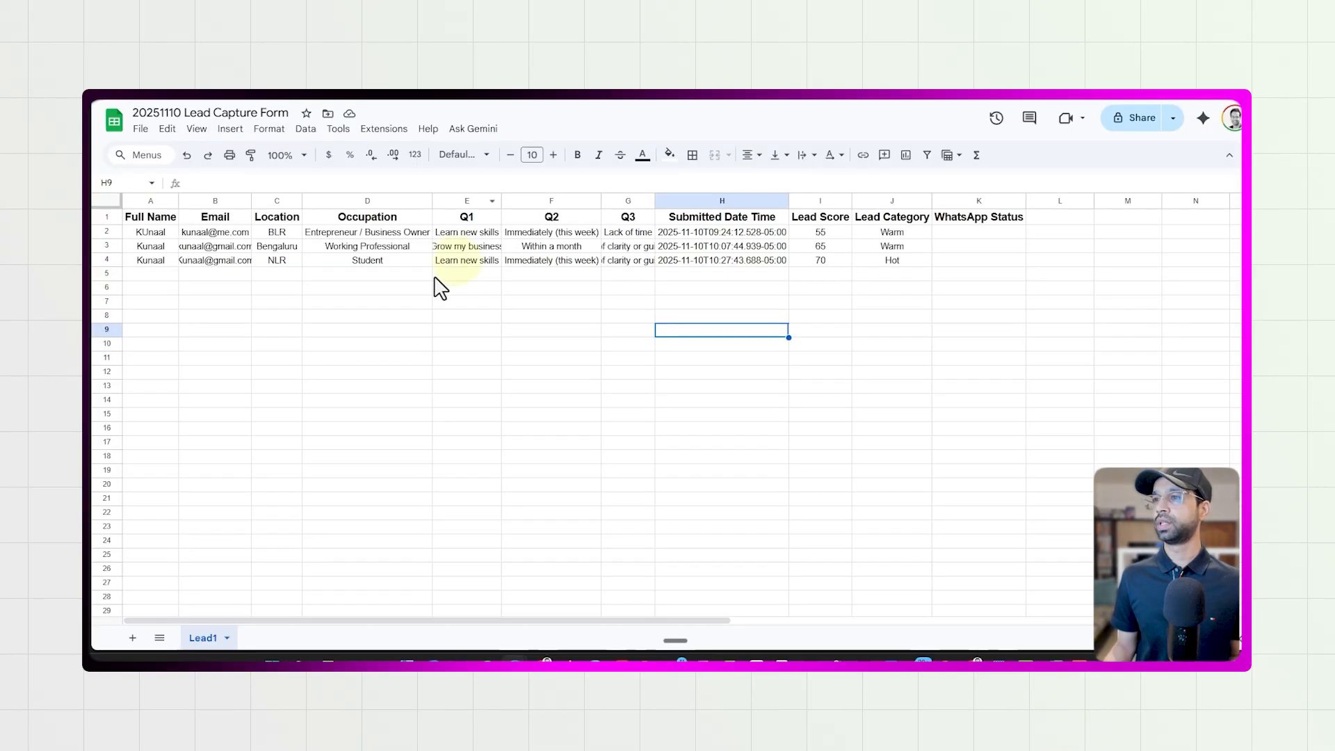
mouse_move(142, 265)
mouse_down()
mouse_move(884, 263)
mouse_move(298, 239)
mouse_move(187, 247)
mouse_move(141, 280)
mouse_up()
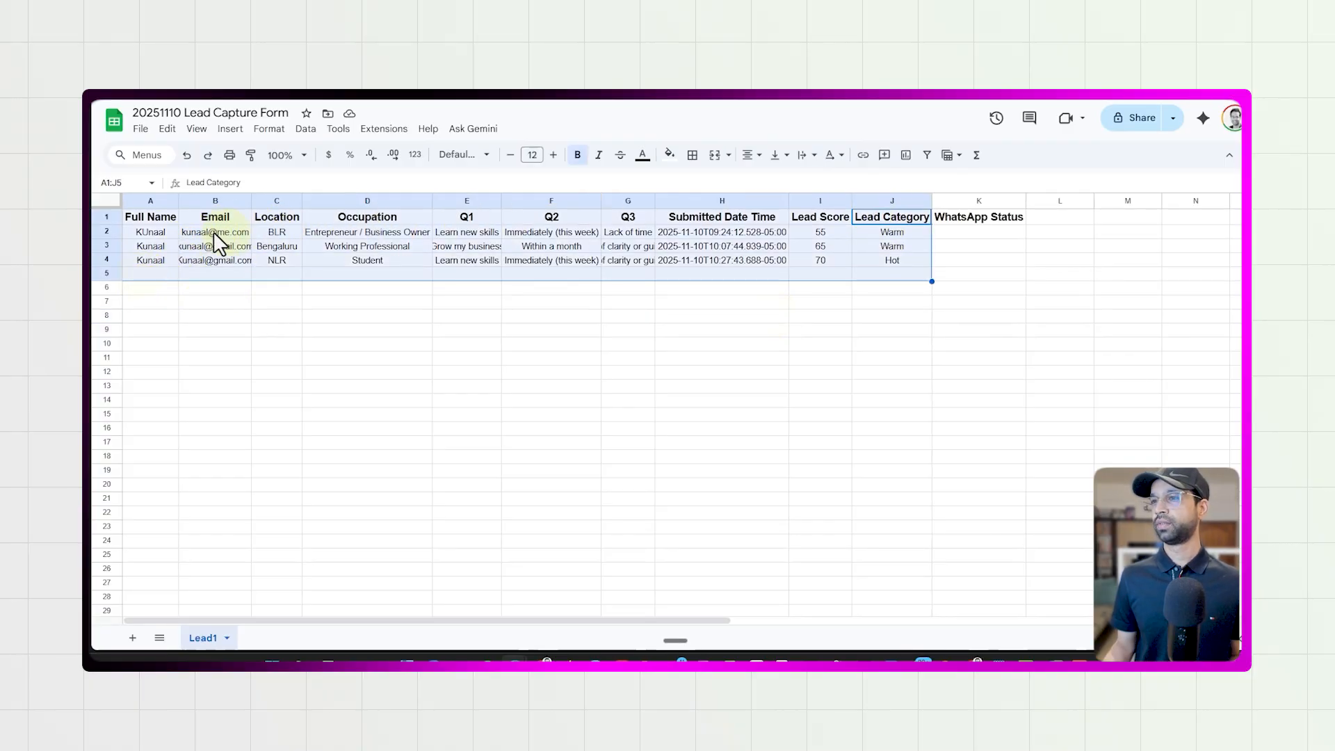
click(550, 347)
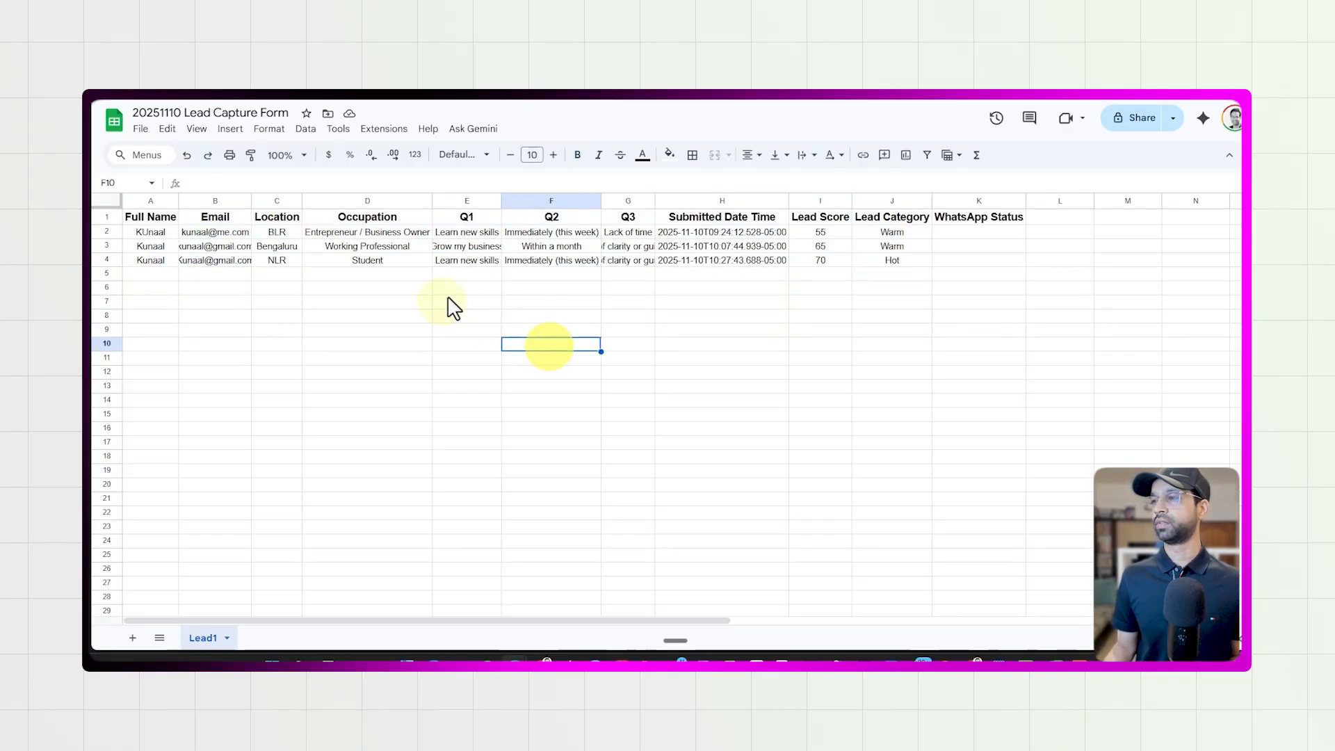
click(564, 260)
click(495, 357)
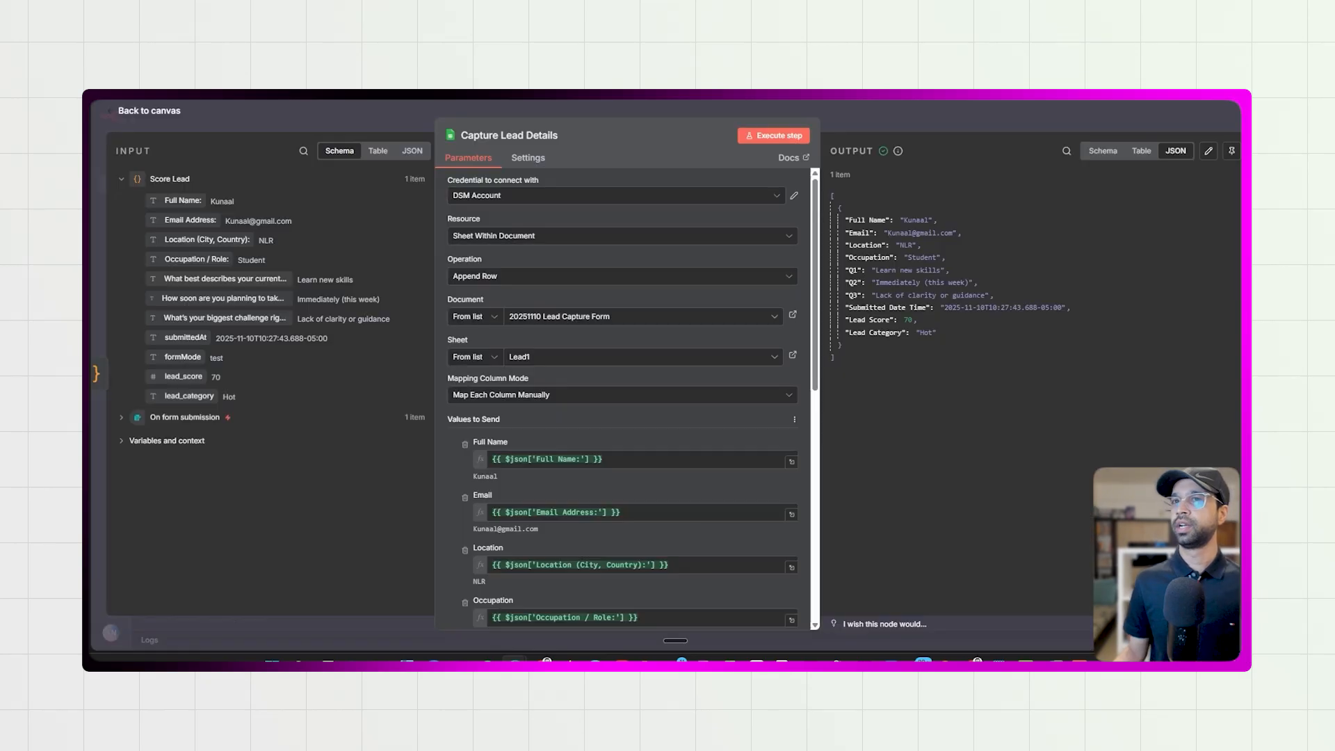
click(154, 111)
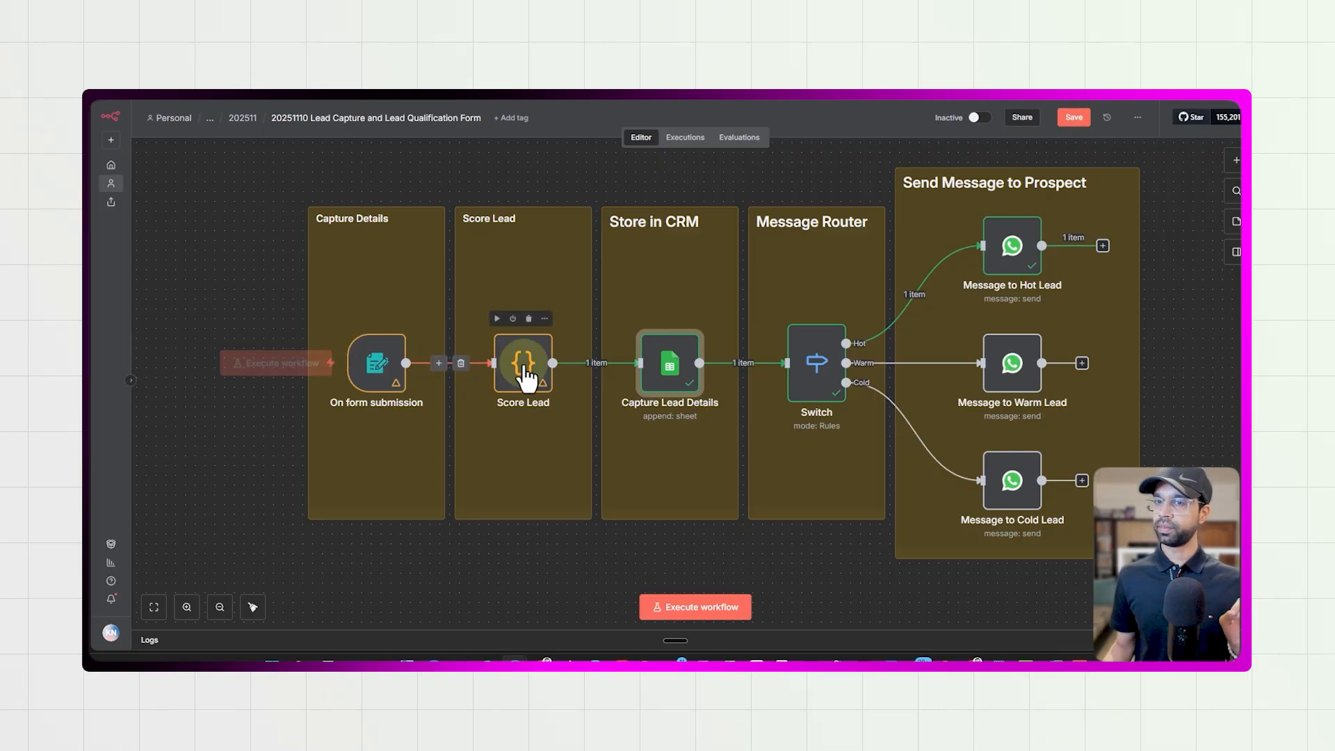
- Reopen the Capture Lead Details node and compare its mapped values with the column headers of the Lead1 sheet
double_click(672, 368)
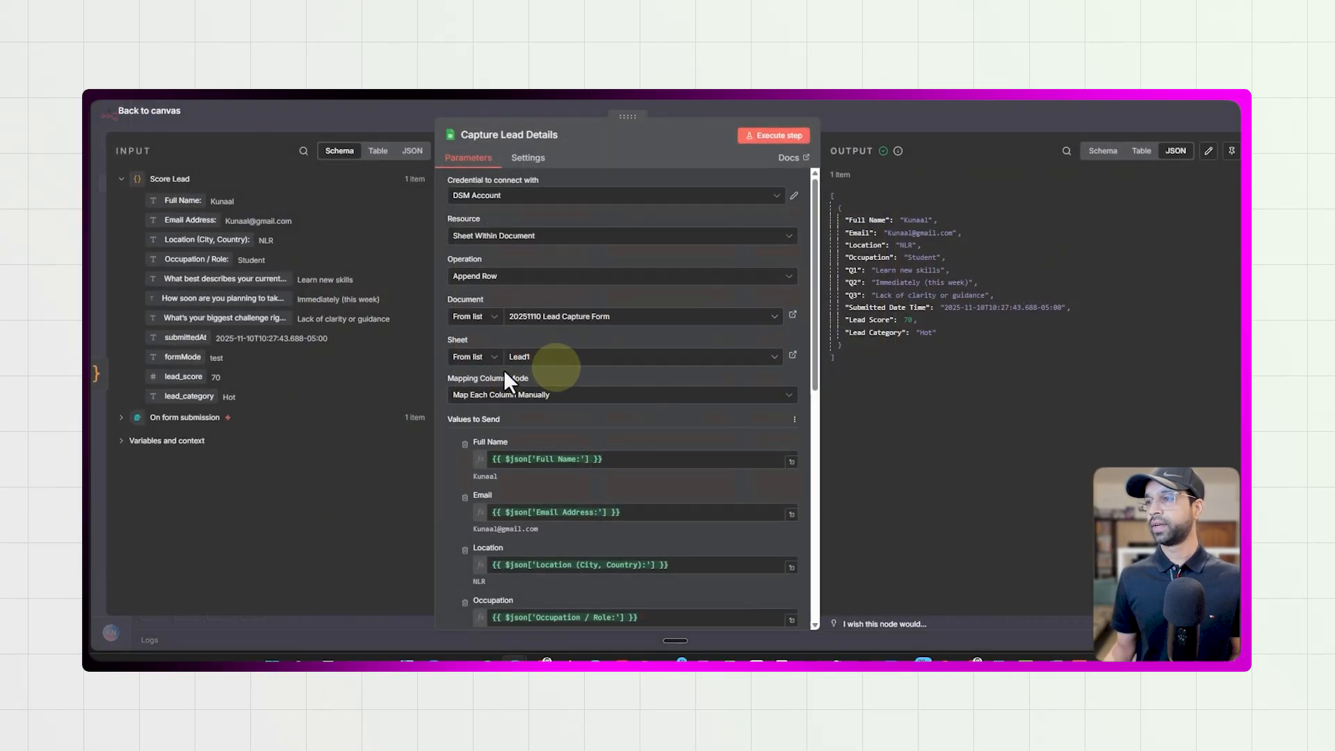
scroll(556, 278, down, 15)
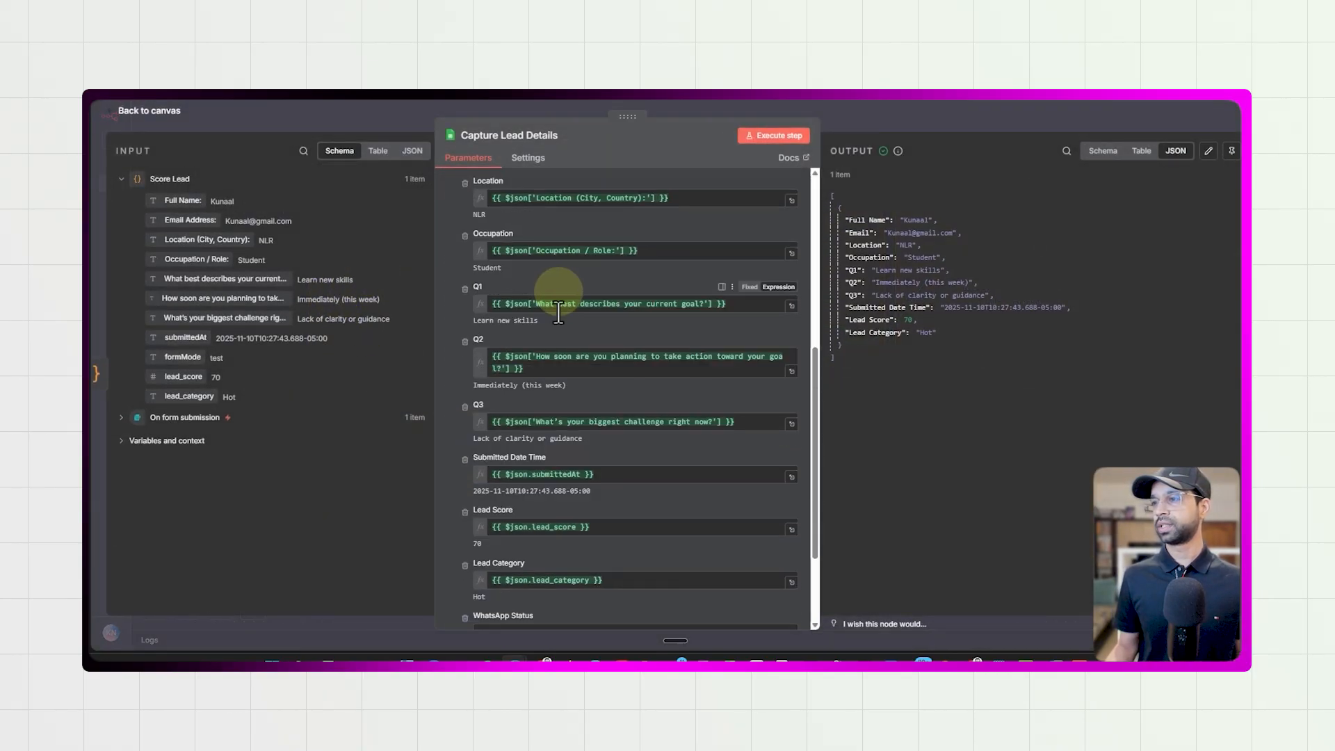
scroll(557, 346, up, 12)
scroll(539, 337, up, 2)
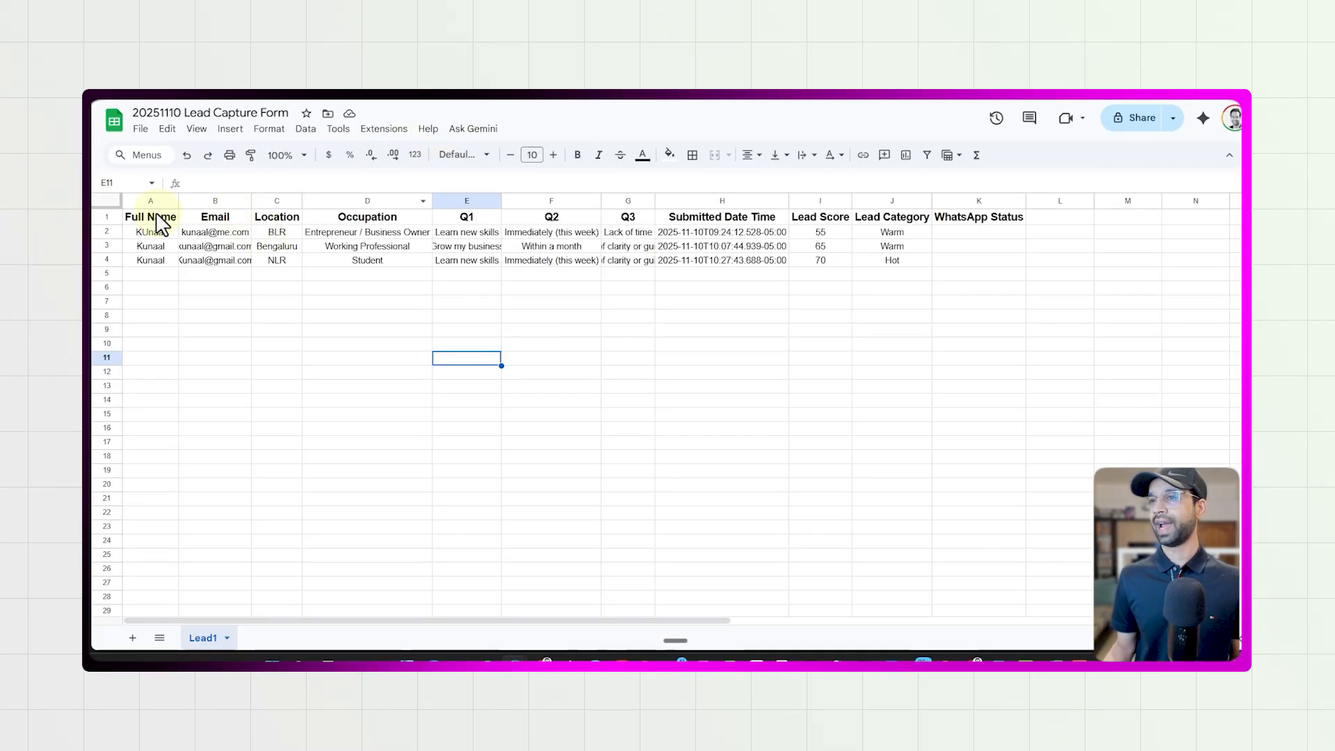
click(840, 303)
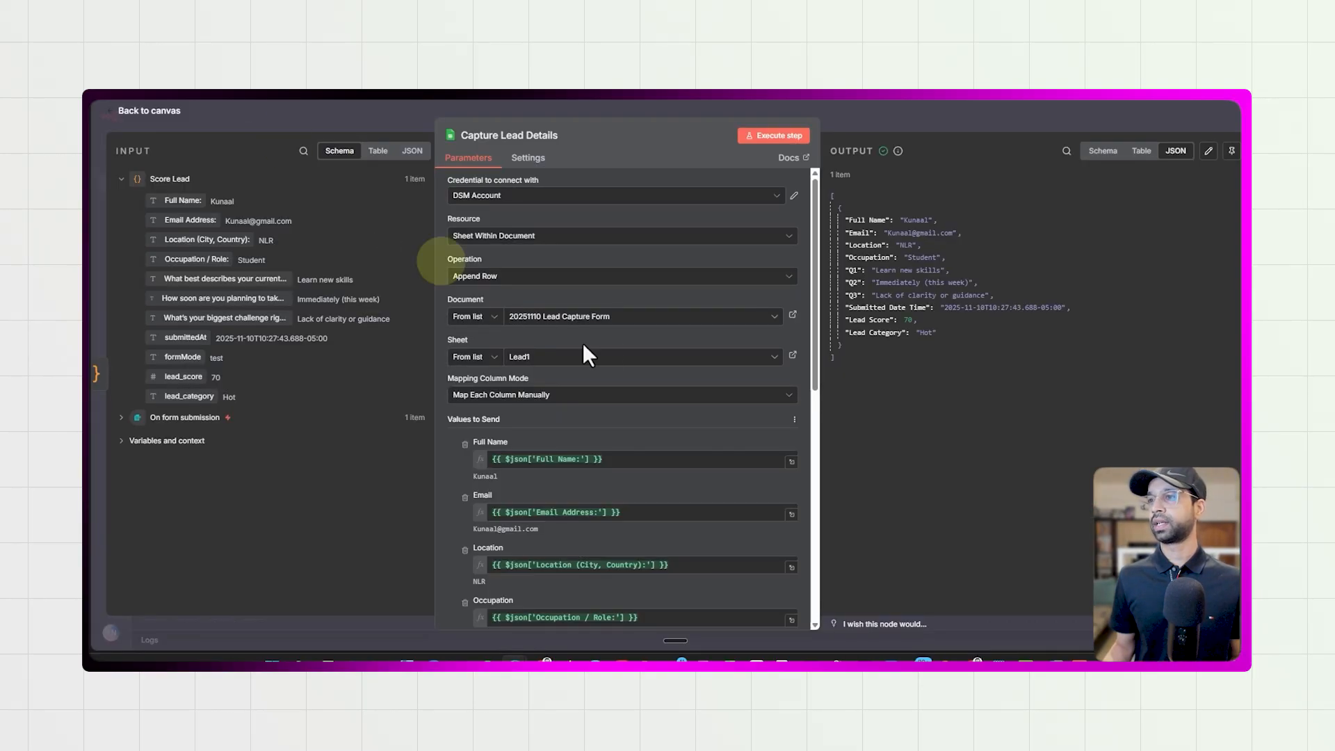
- Clear the Full Name value in the Capture Lead Details node and remap it to the Full Name field from Score Lead
scroll(582, 342, down, 3)
click(168, 210)
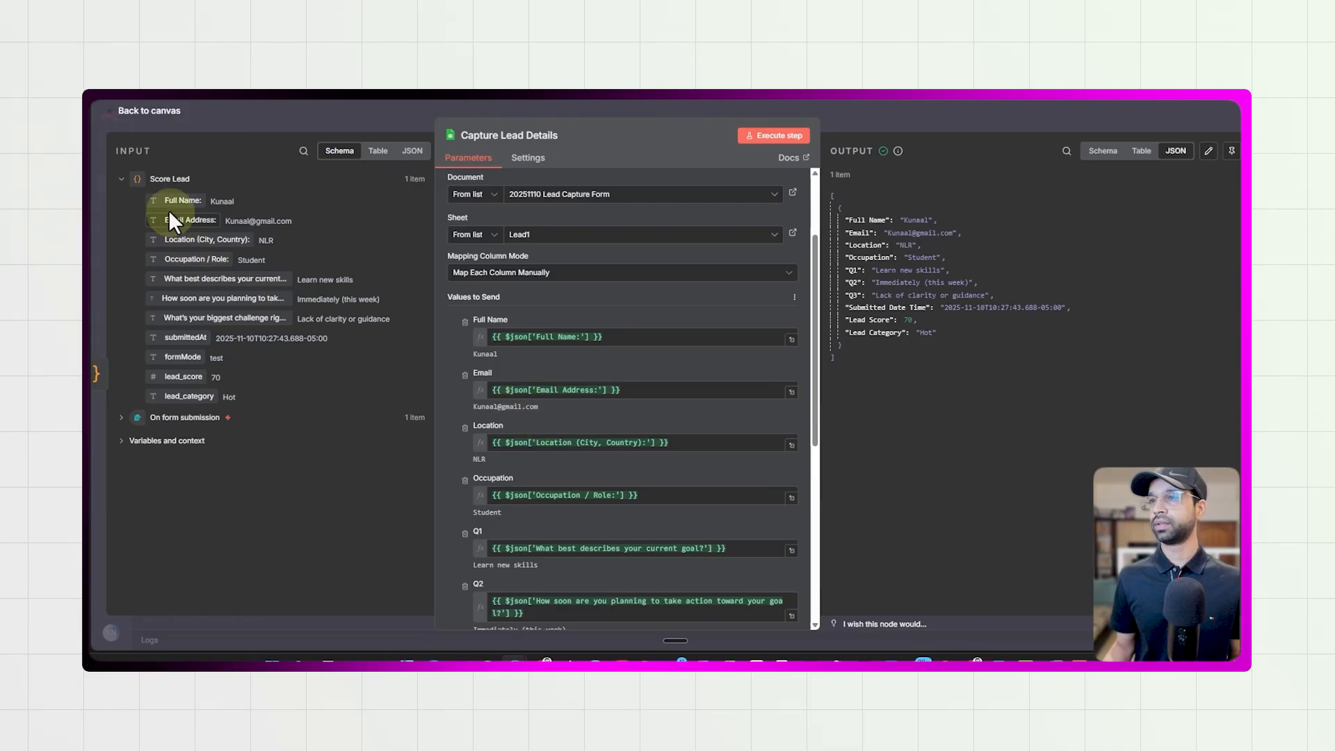
drag(641, 339, 449, 330)
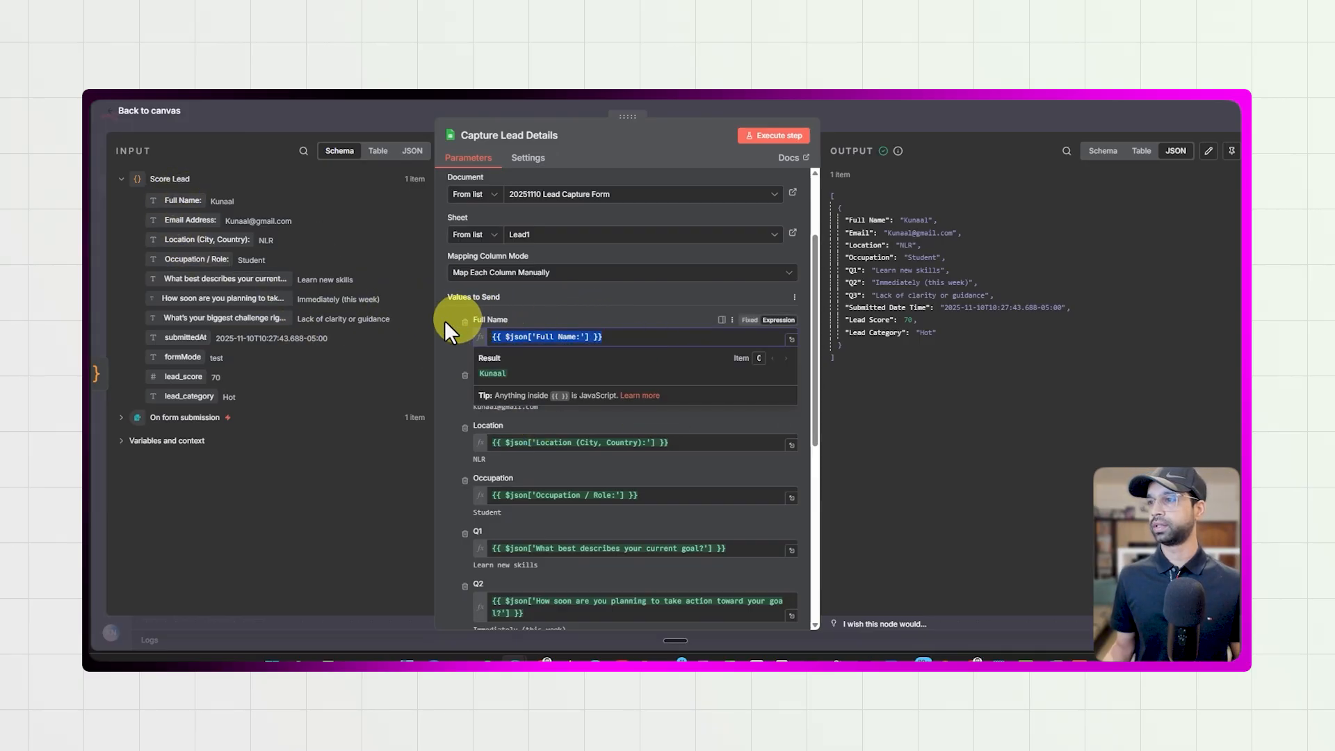
key(BackSpace)
drag(187, 192, 549, 338)
click(680, 425)
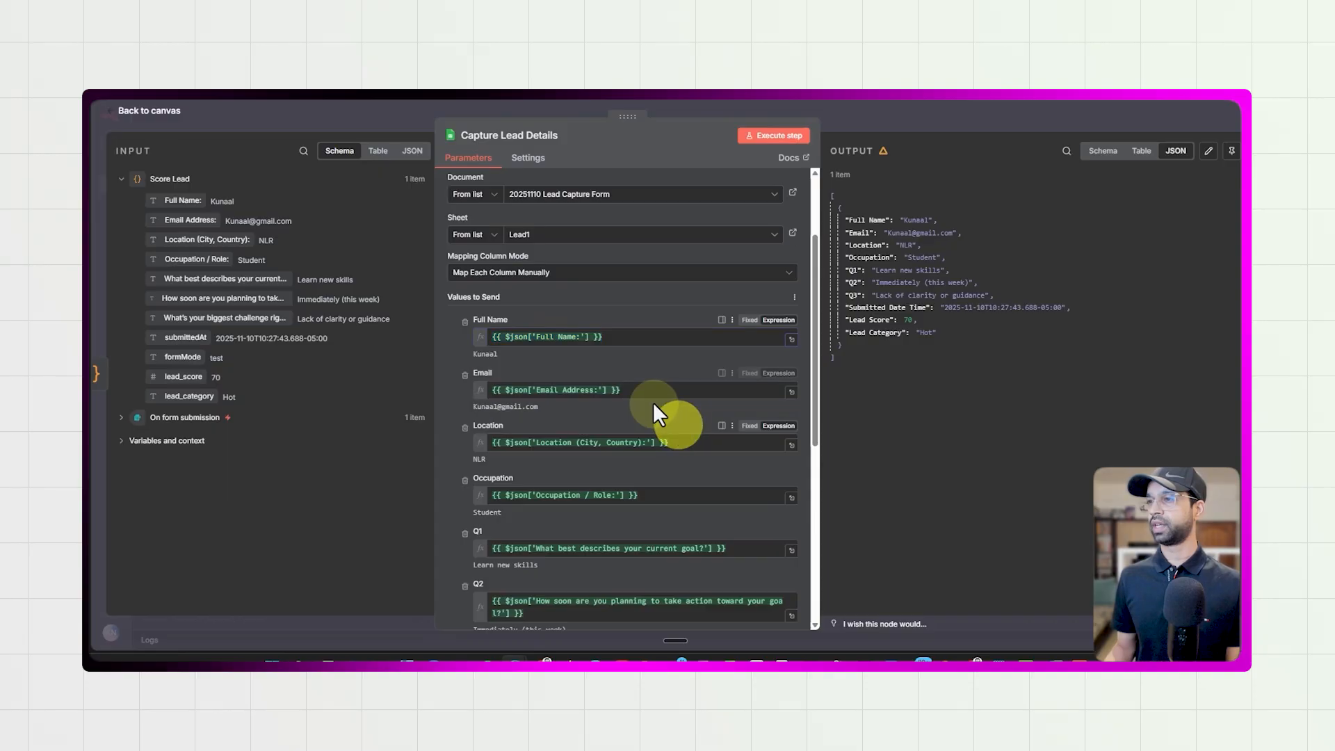
- Clear the Email value in the same node and remap it to the Email Address field from Score Lead
drag(642, 393, 412, 391)
key(BackSpace)
drag(191, 220, 530, 391)
scroll(533, 394, down, 5)
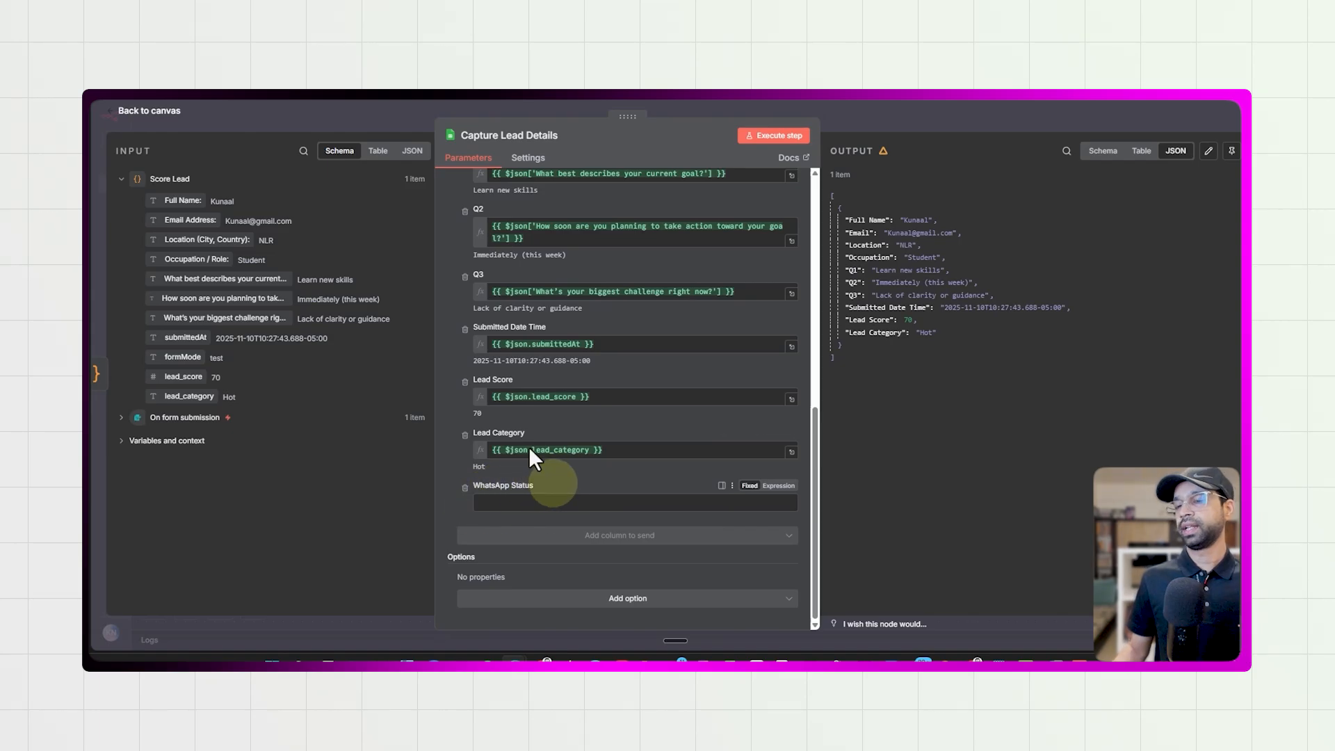
- Return to the canvas and save the lead capture and qualification workflow
click(153, 125)
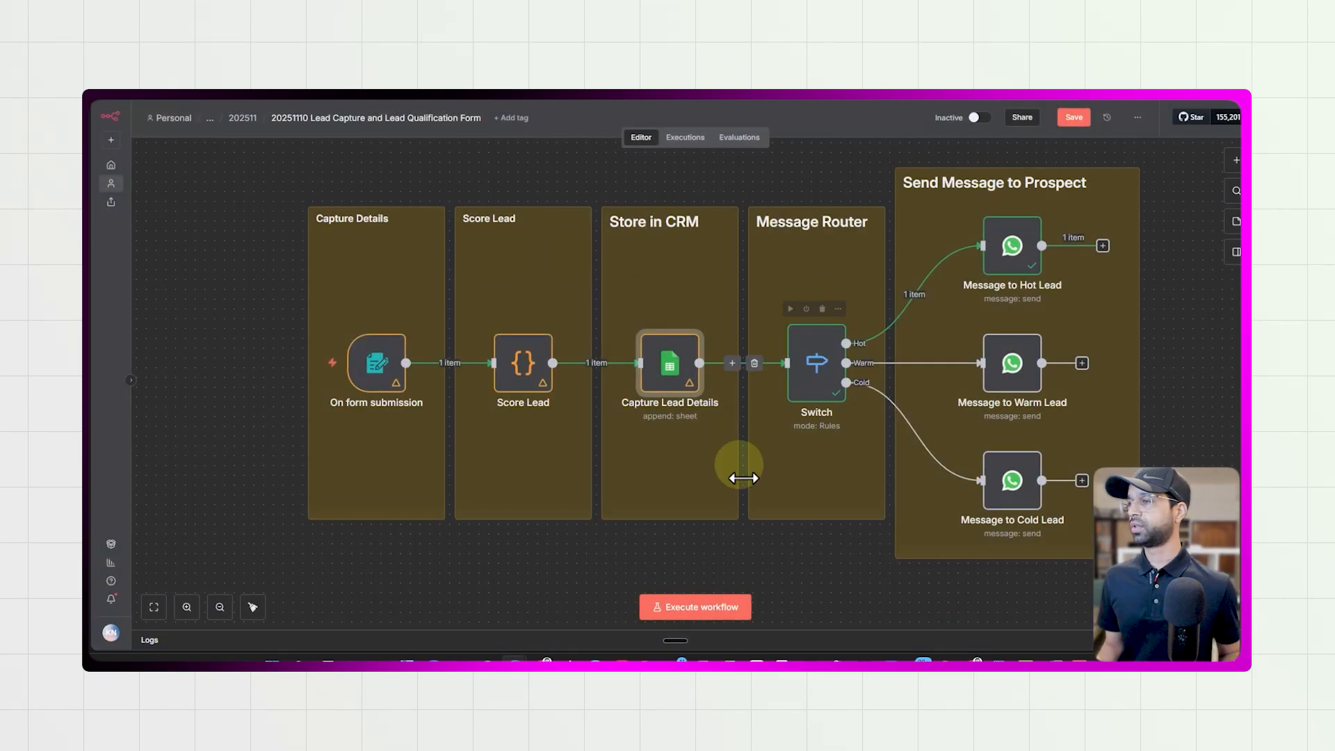
drag(826, 557, 688, 558)
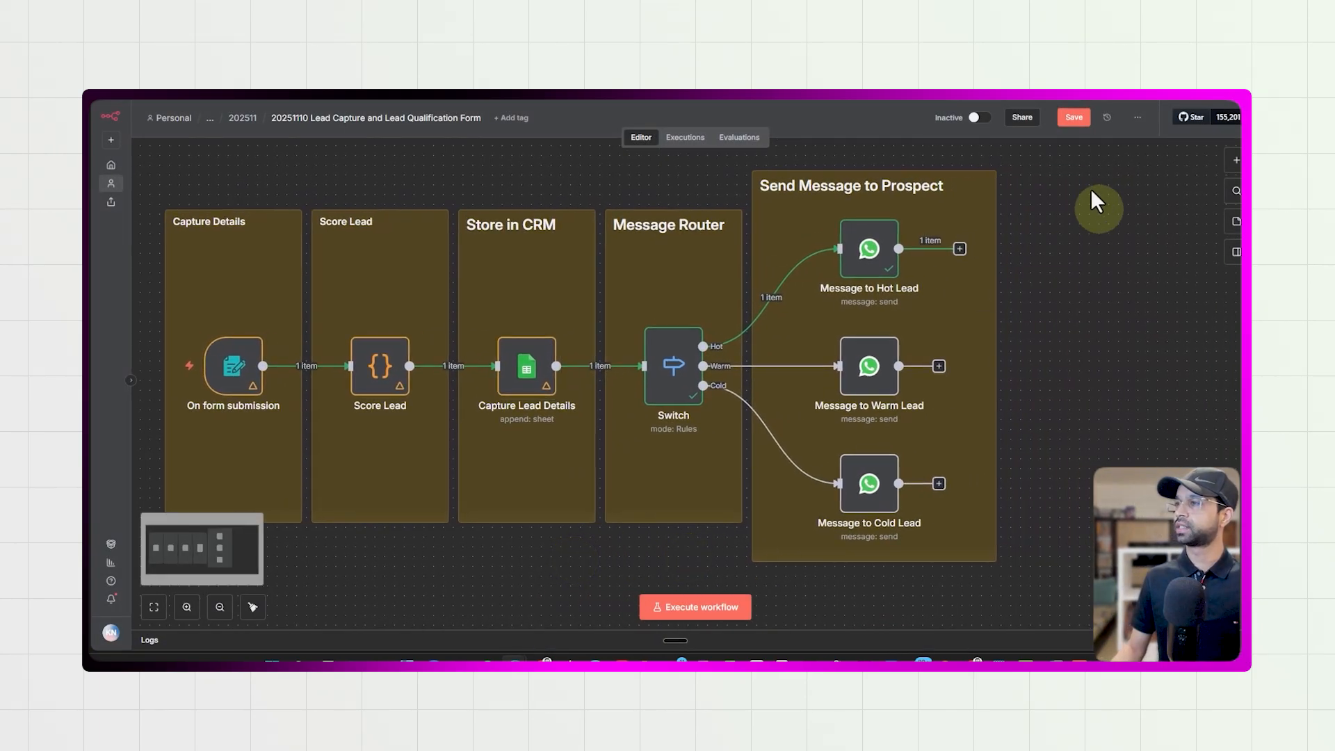
click(1067, 118)
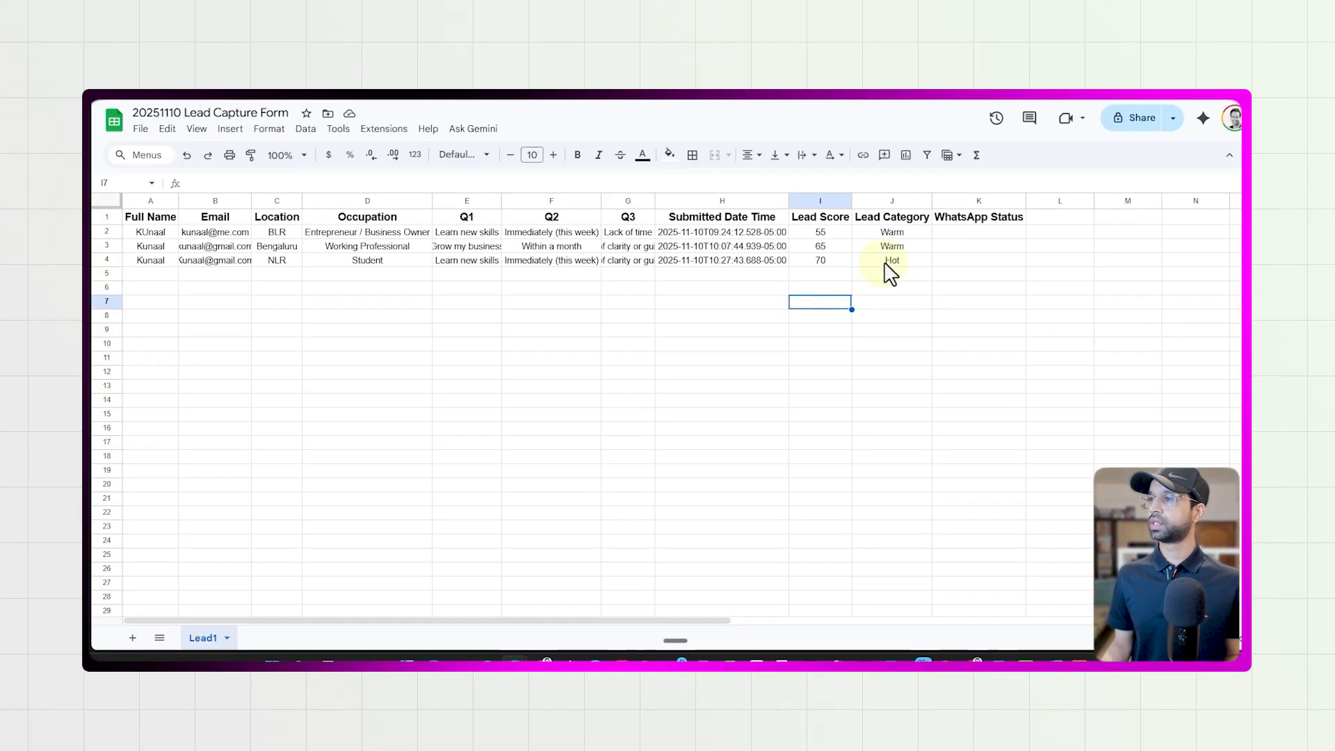
- Review the Lead Category routing rules of the Switch node for hot, warm and cold leads, returning to the canvas
click(886, 263)
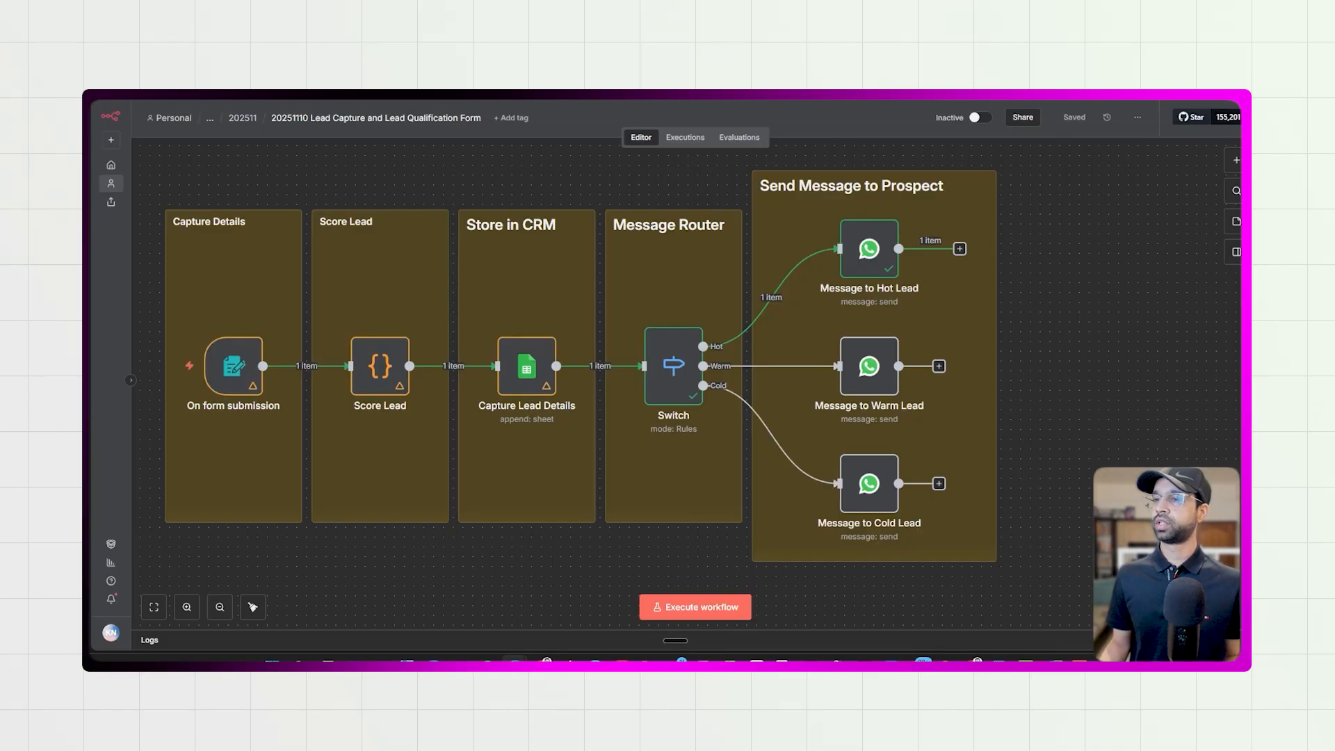
double_click(674, 371)
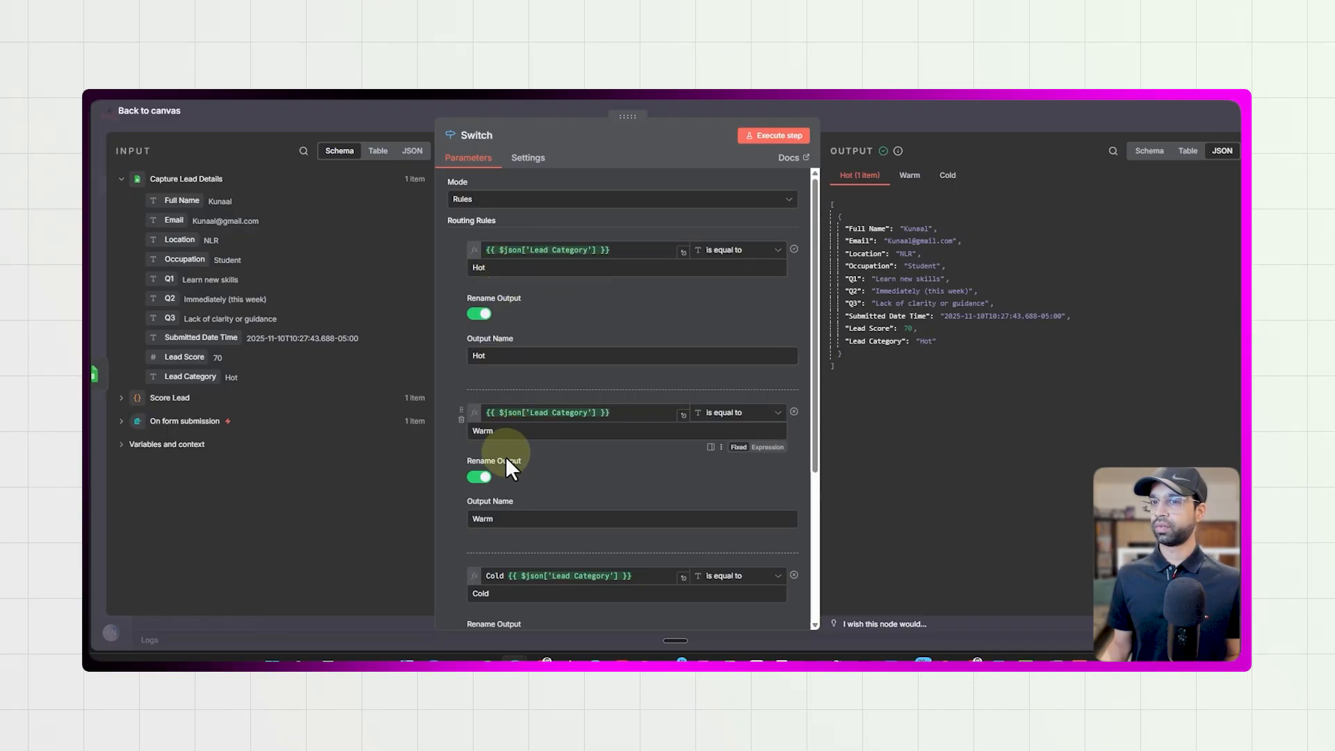
scroll(497, 459, down, 3)
click(165, 117)
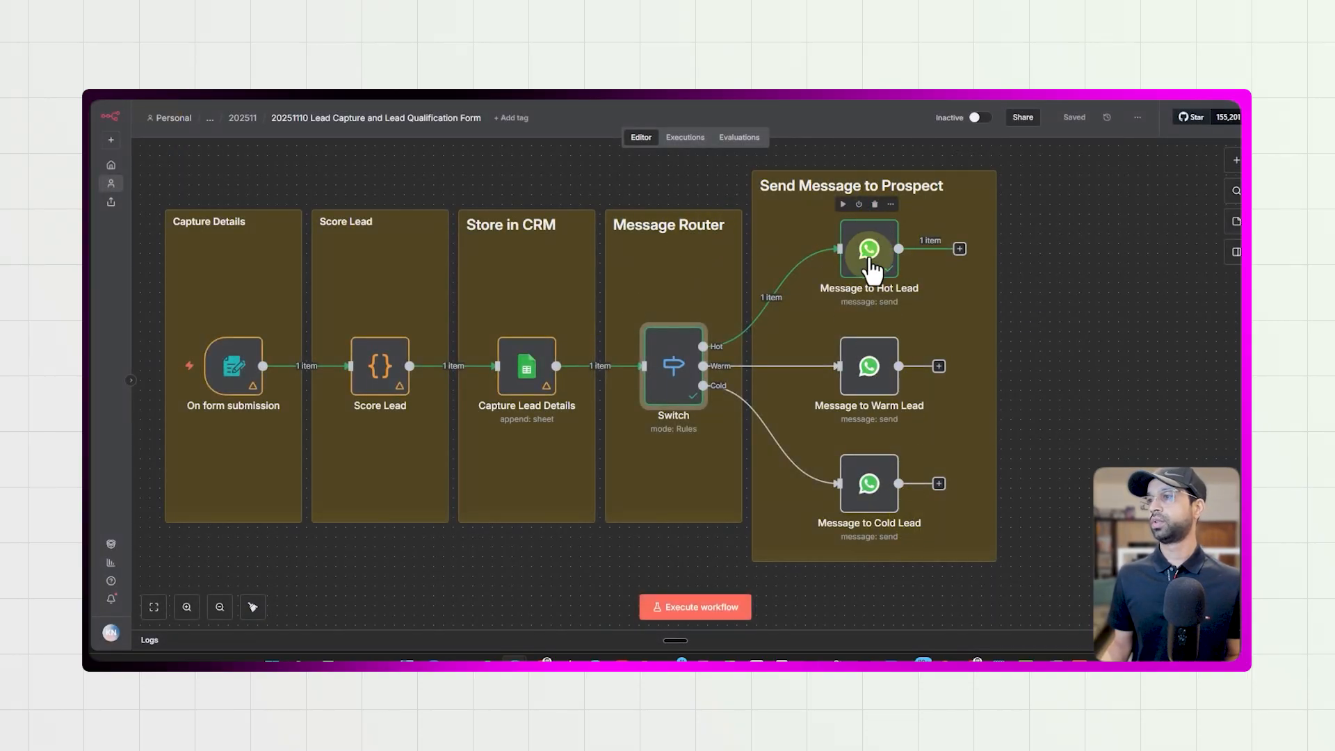
- Search the nodes for WhatsApp and view the available actions of WhatsApp Business Cloud, leaving without adding any
click(1236, 160)
text(wha)
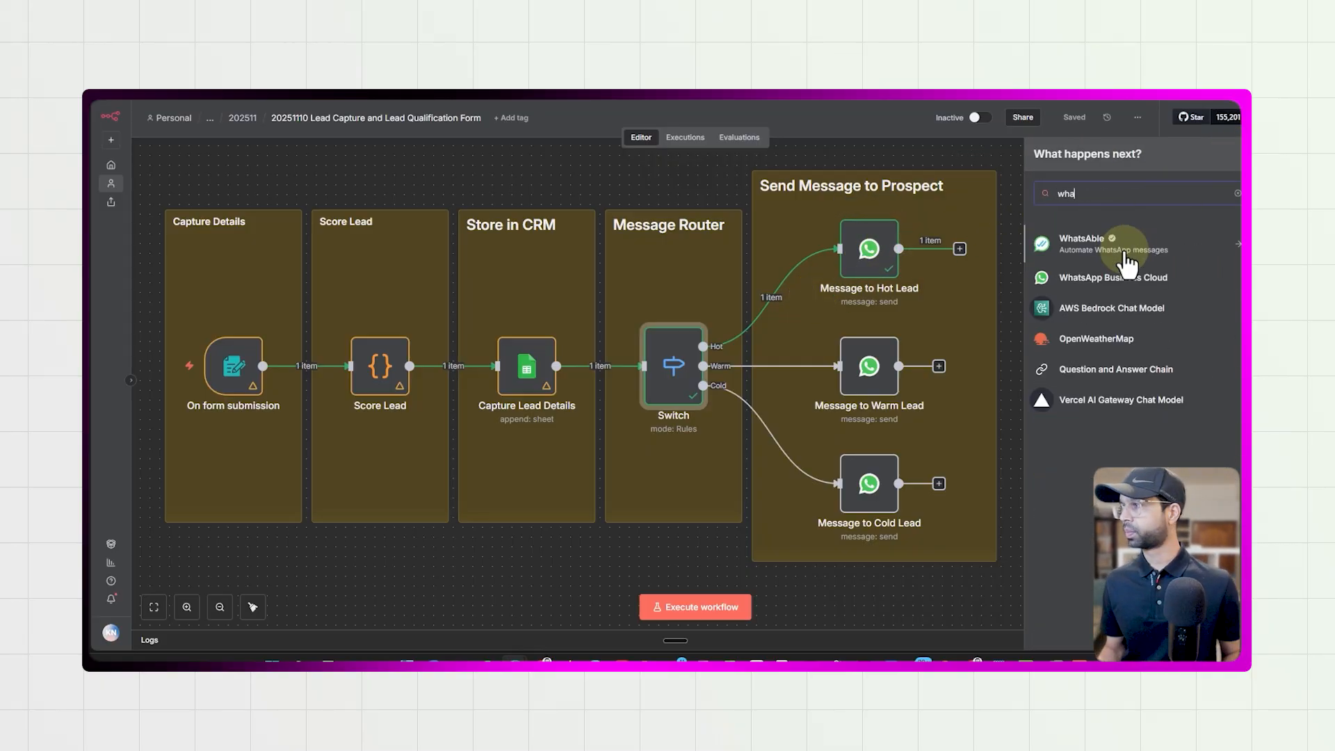
click(1120, 278)
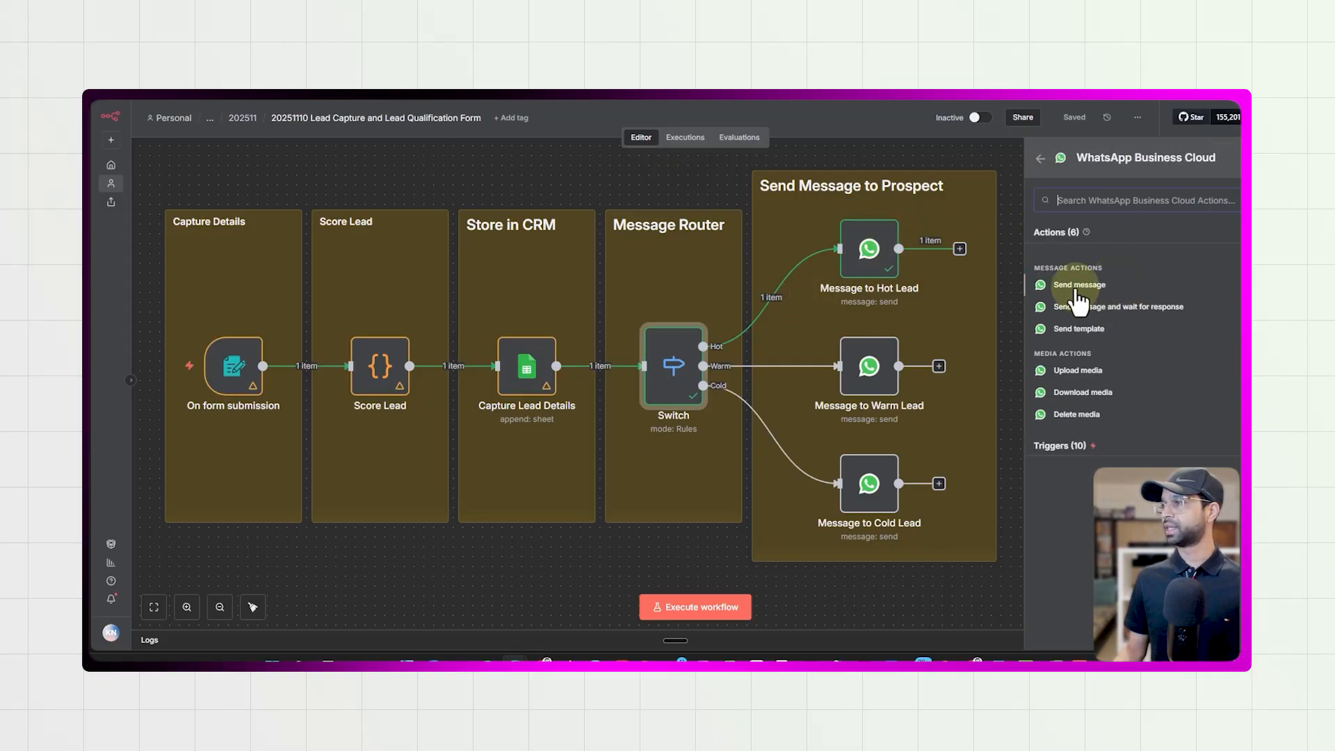
click(891, 151)
- Inspect the Message to Hot Lead node's settings and highlight its whole message text body
mouse_move(828, 278)
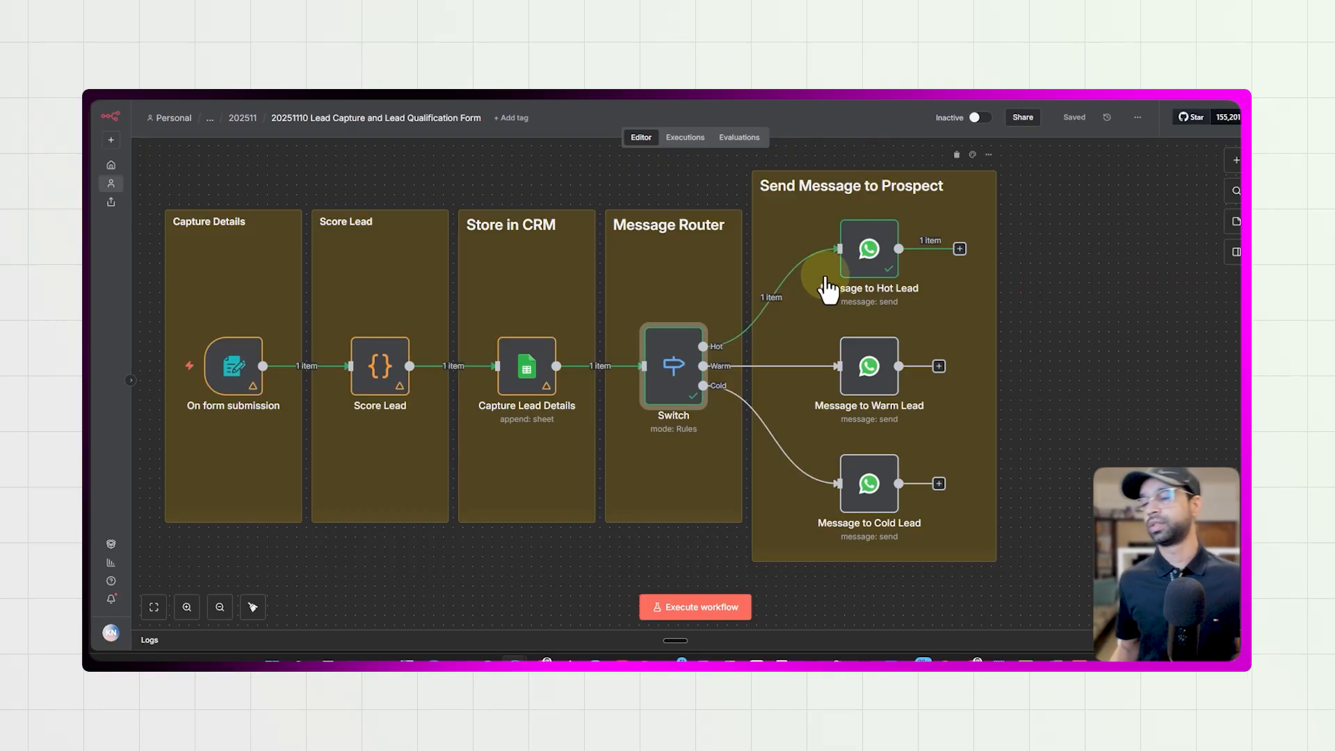
double_click(864, 264)
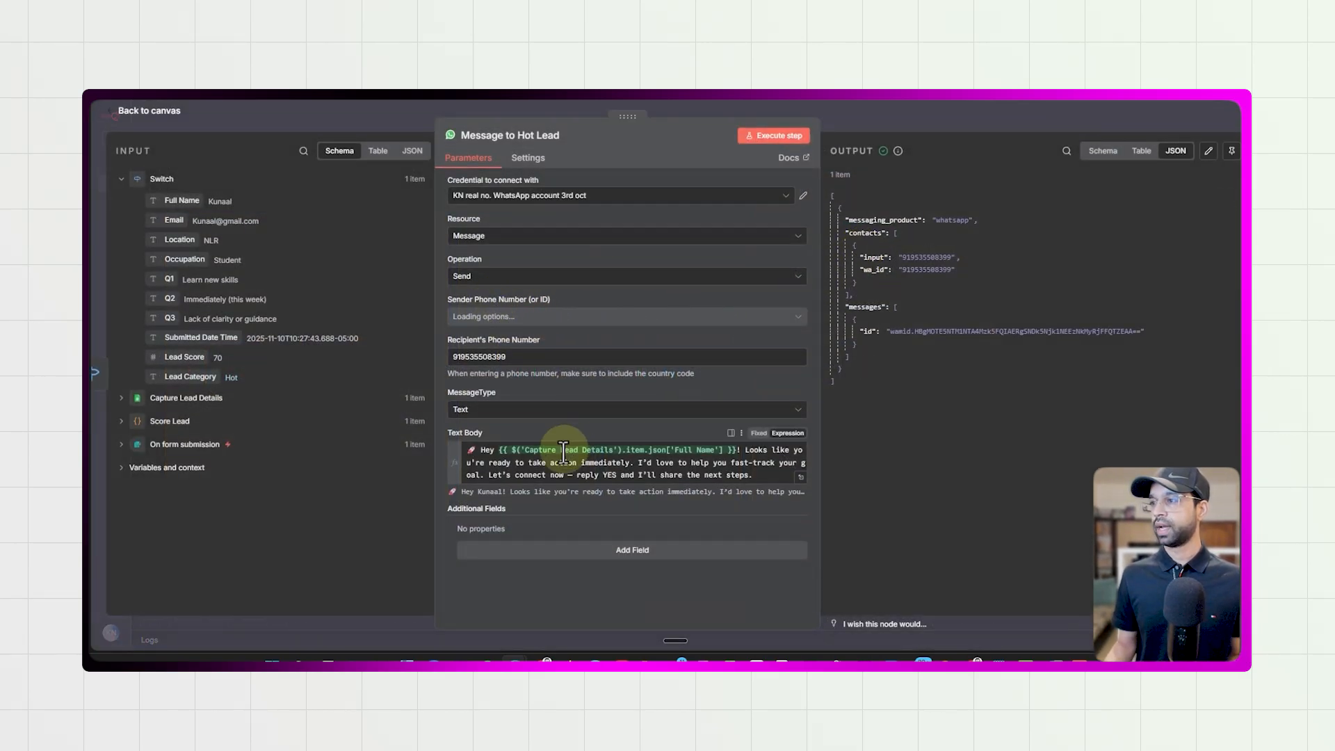
drag(468, 449, 782, 477)
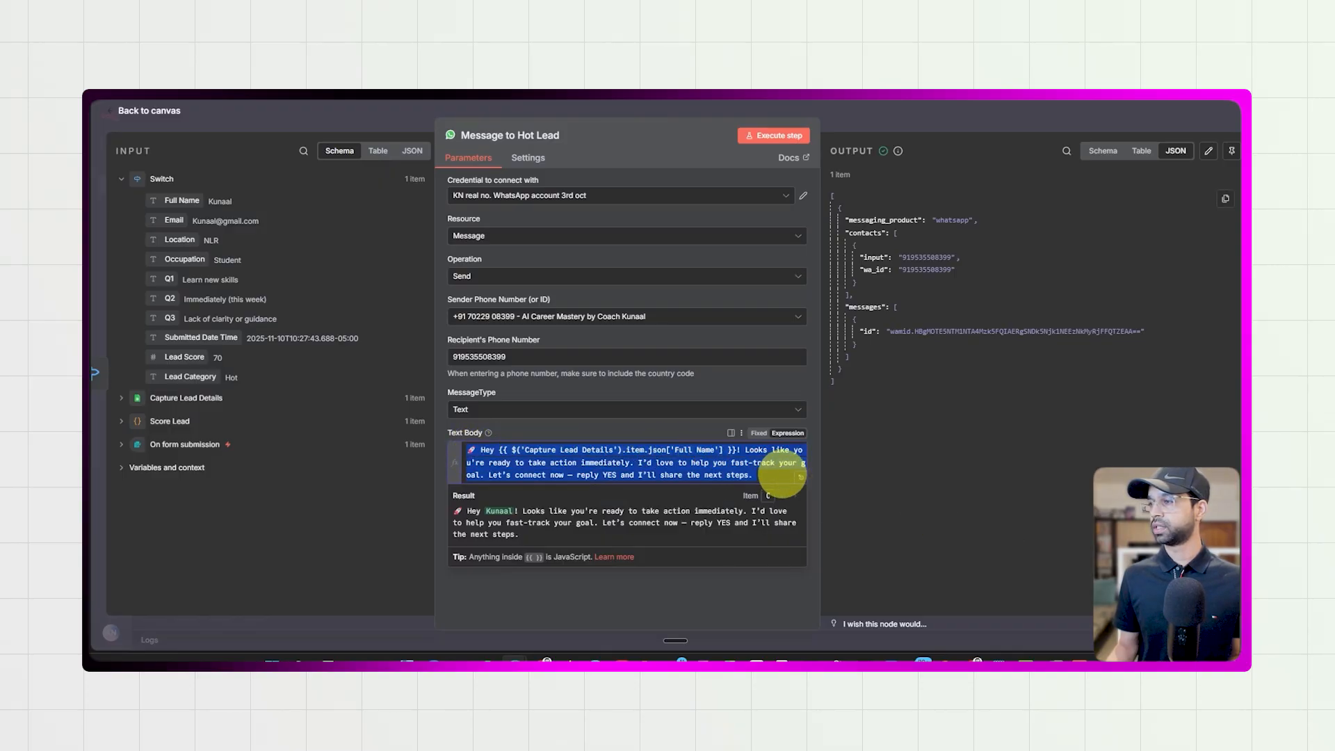
click(1046, 515)
- Switch to ChatGPT and find the WhatsApp follow-up templates for hot, warm and cold leads in the earlier conversation
click(838, 662)
scroll(711, 410, up, 10)
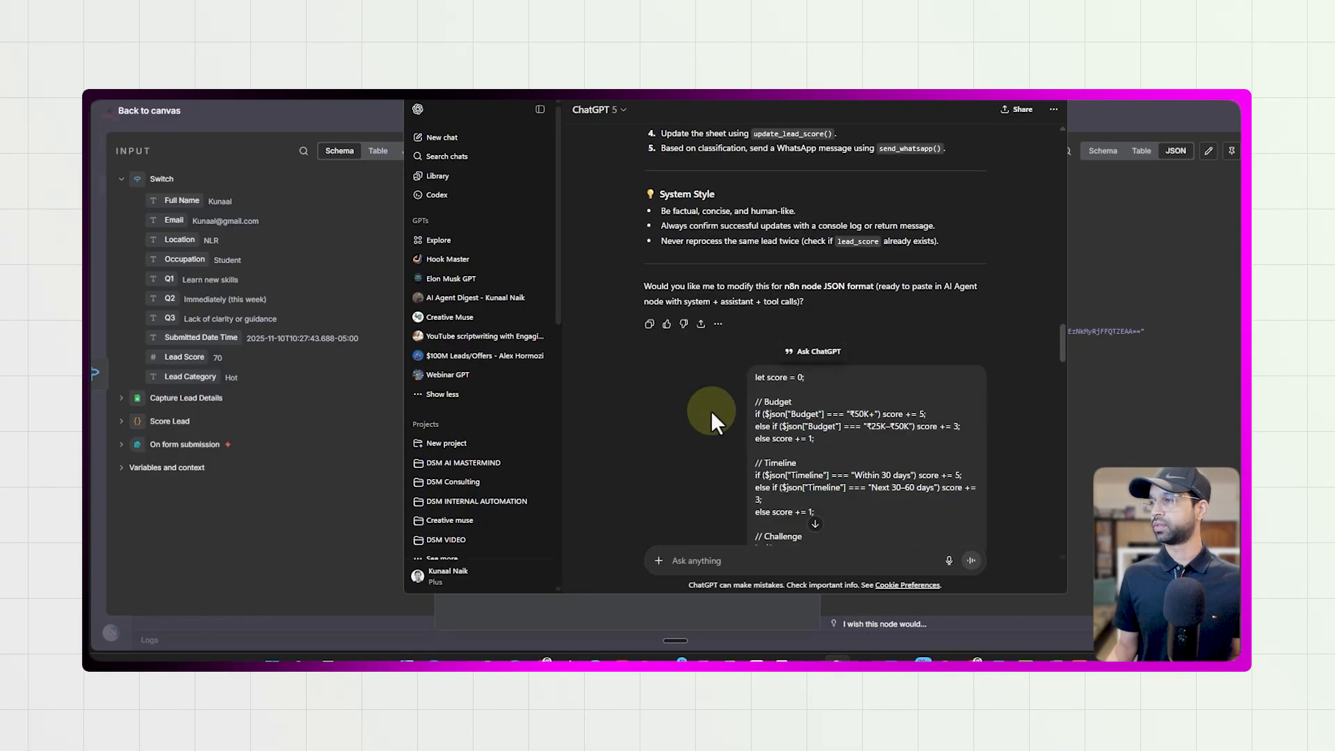
scroll(711, 410, up, 15)
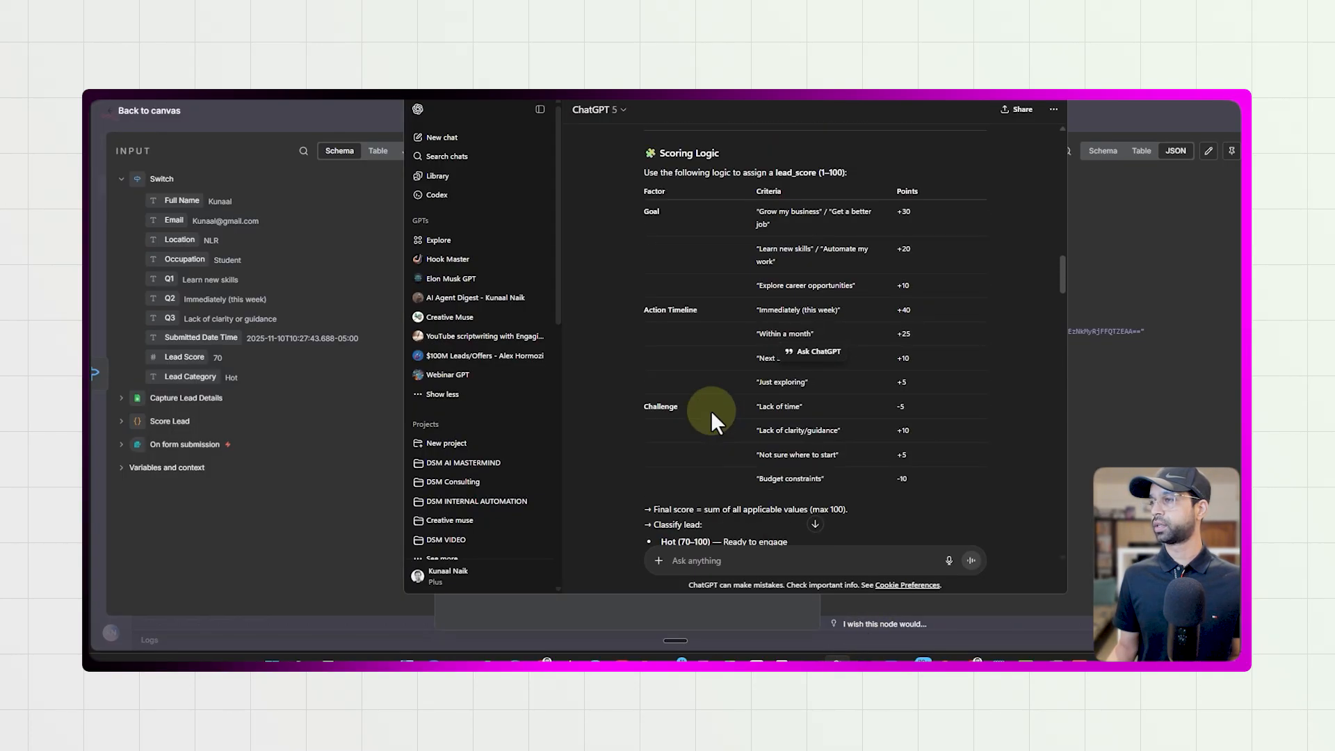
scroll(710, 411, up, 10)
scroll(710, 411, down, 3)
scroll(710, 411, up, 8)
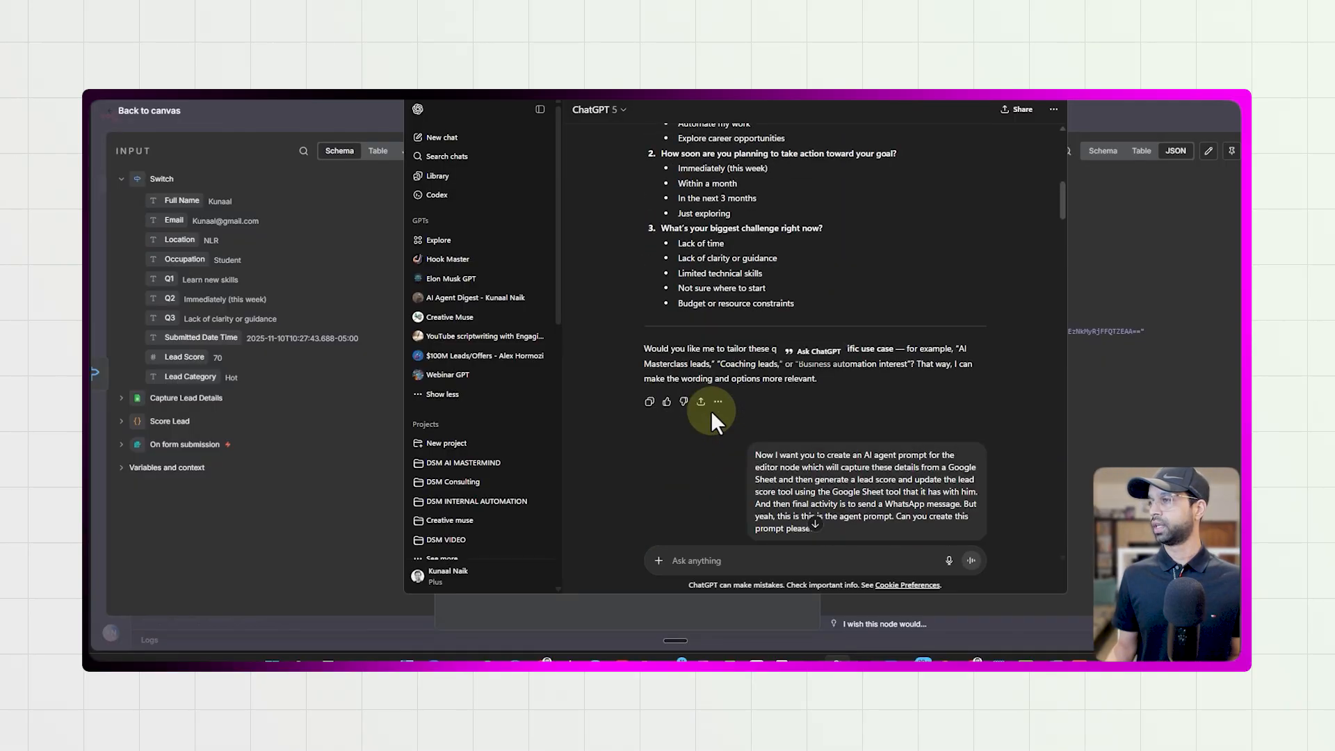
scroll(711, 410, down, 5)
scroll(710, 410, up, 5)
scroll(711, 410, down, 15)
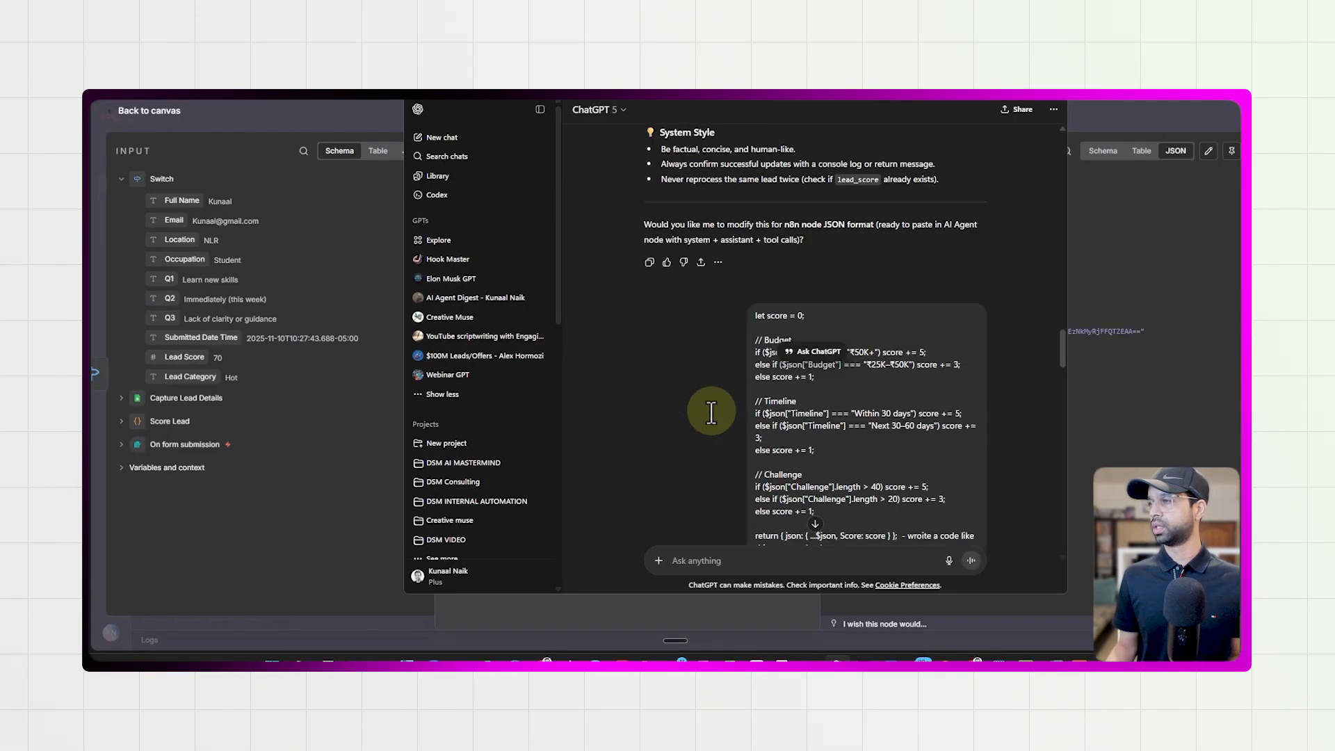
scroll(711, 411, up, 5)
drag(644, 169, 840, 207)
drag(669, 235, 724, 338)
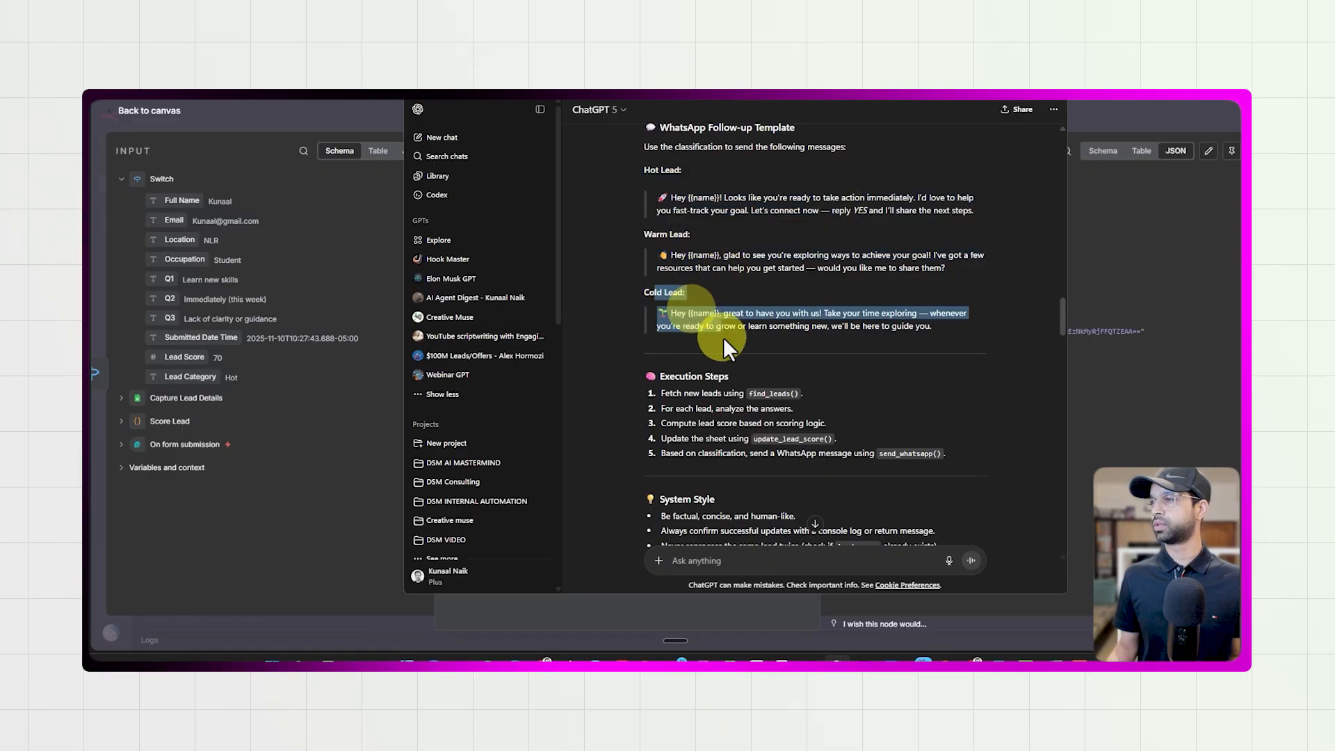
click(723, 337)
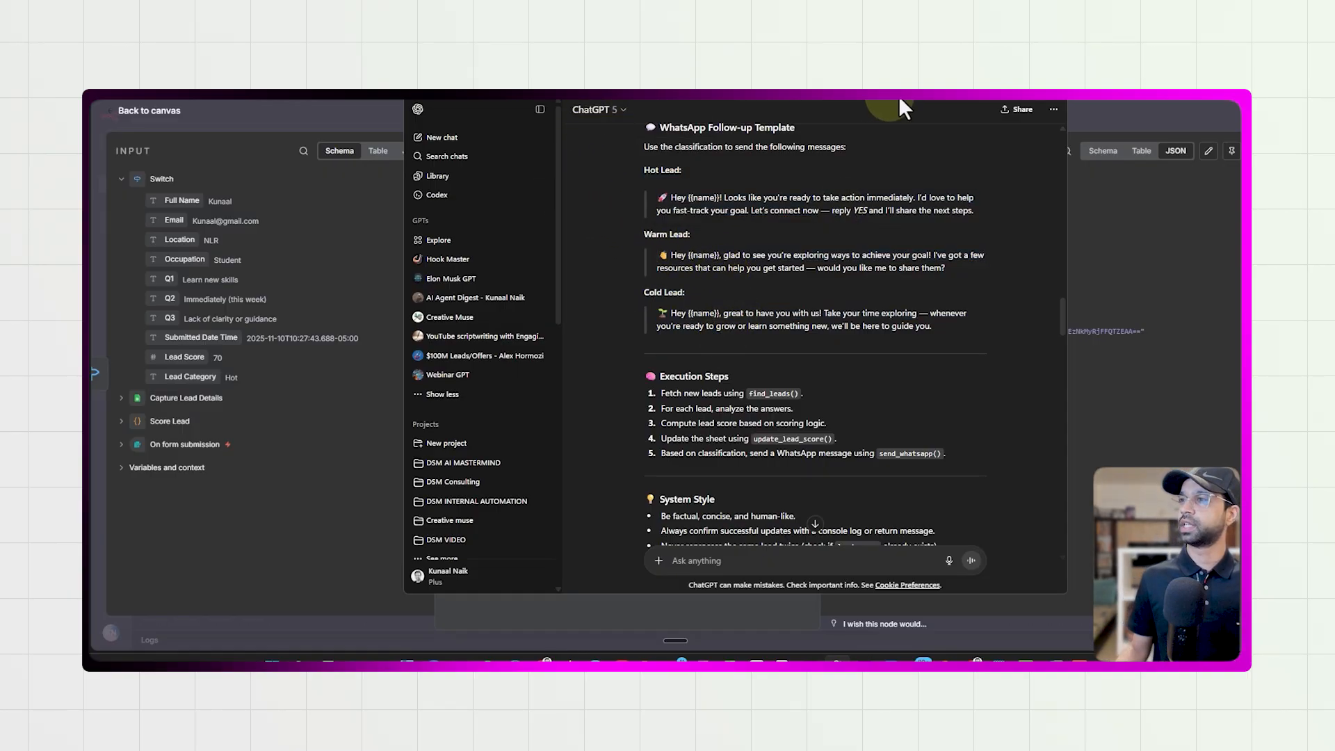
click(1006, 94)
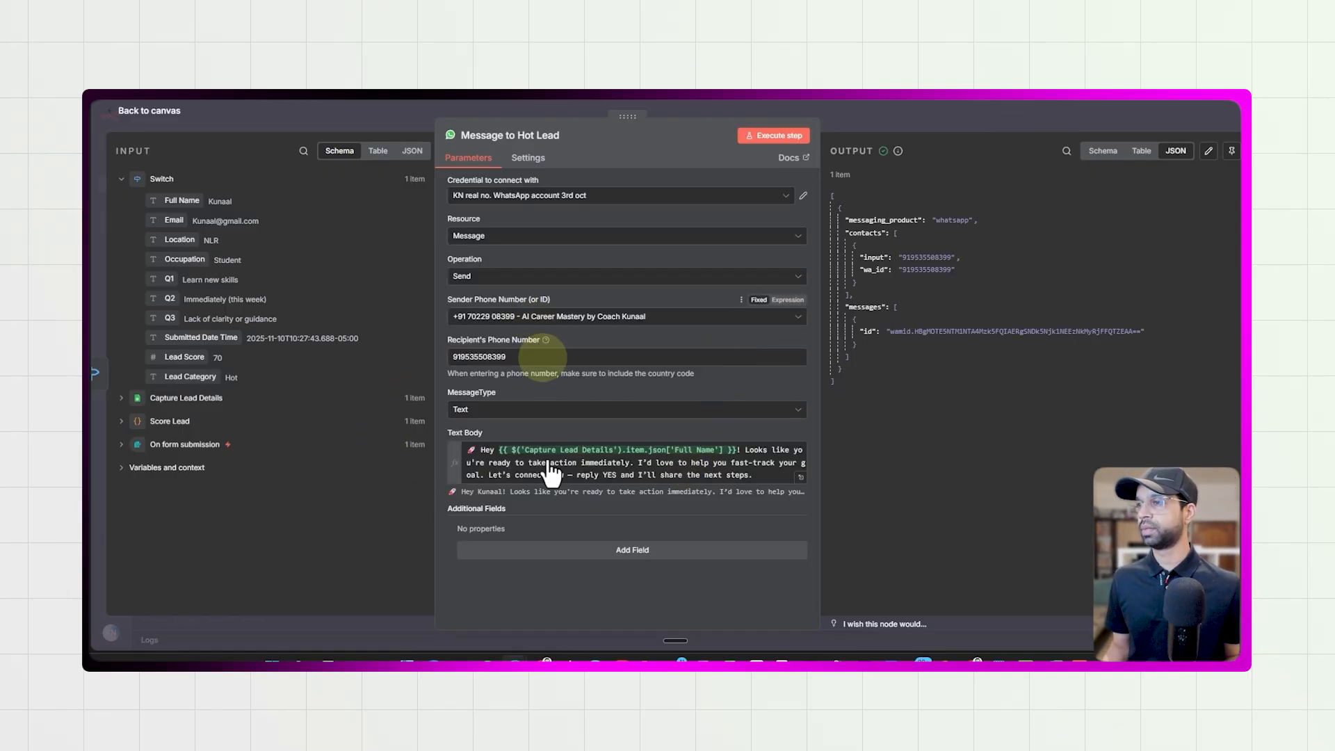
- Add a Google Sheets "Append or update row in sheet" node after Message to Hot Lead
click(174, 109)
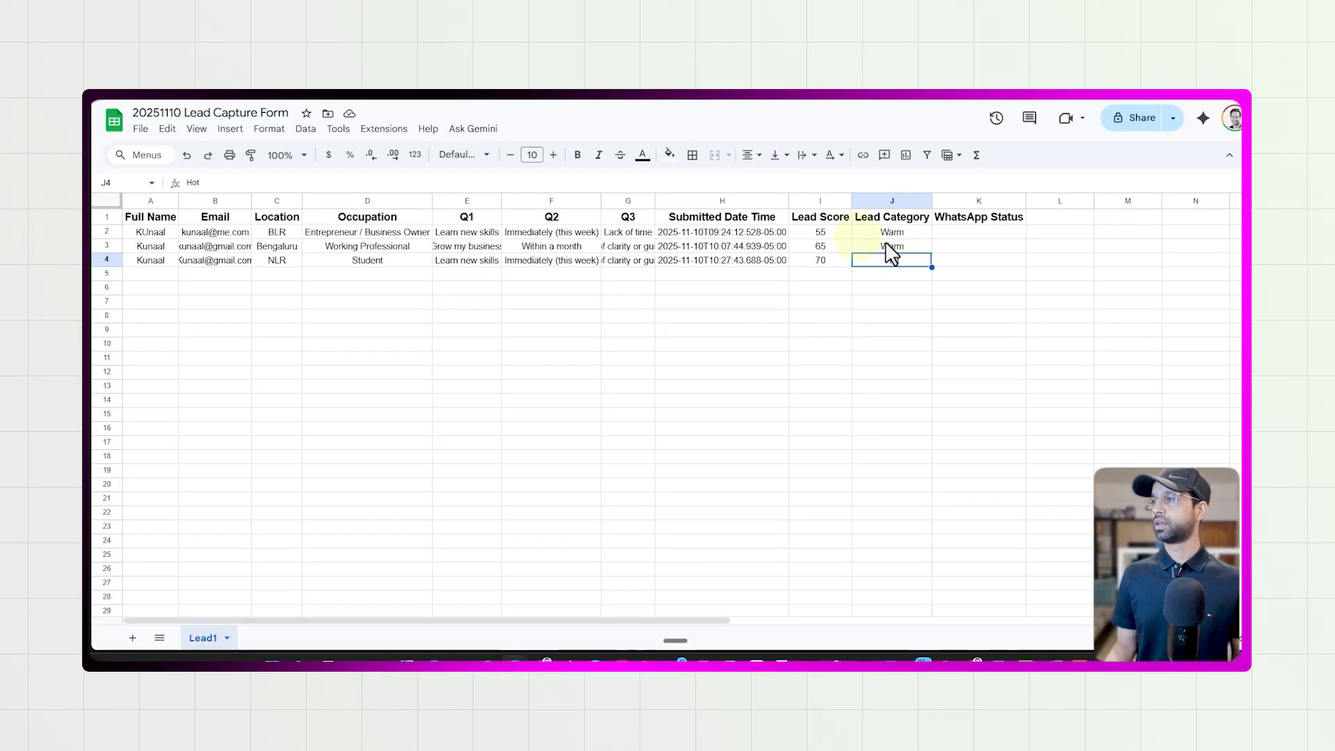
click(970, 264)
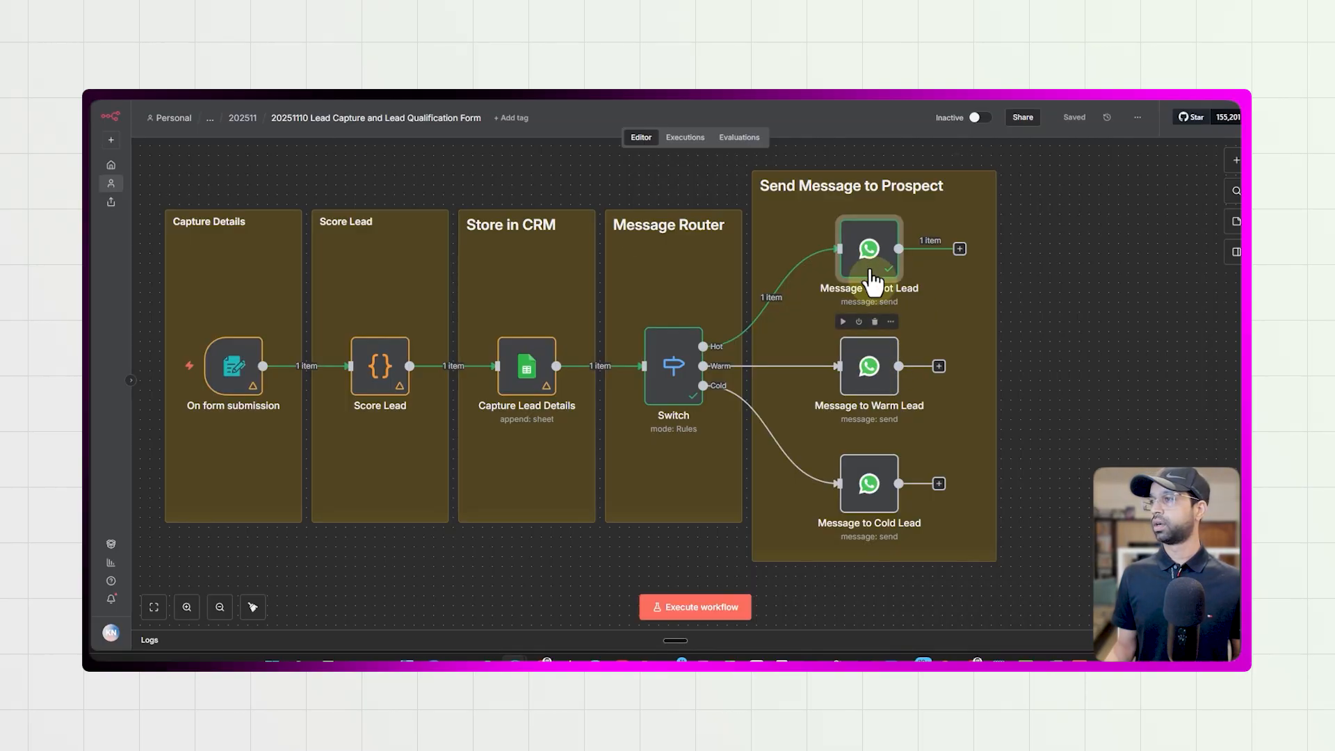
click(959, 249)
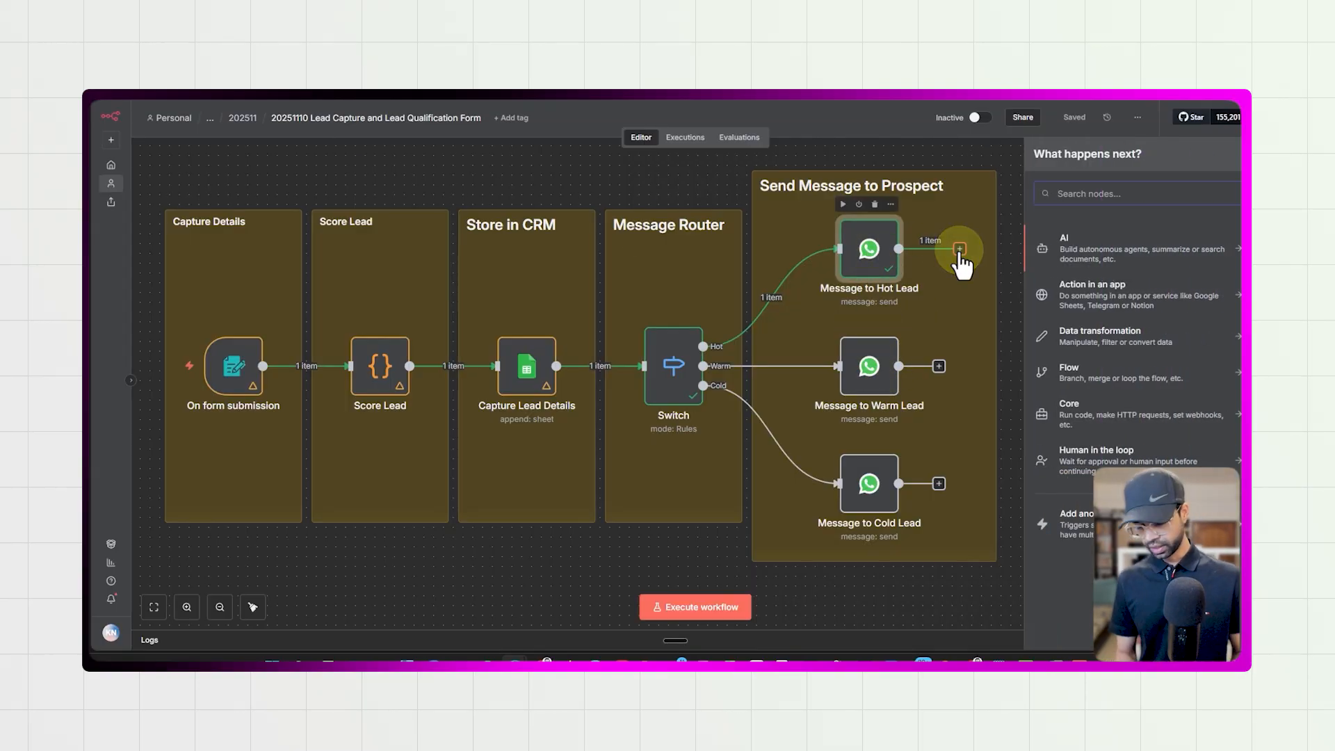
text(google)
click(1075, 193)
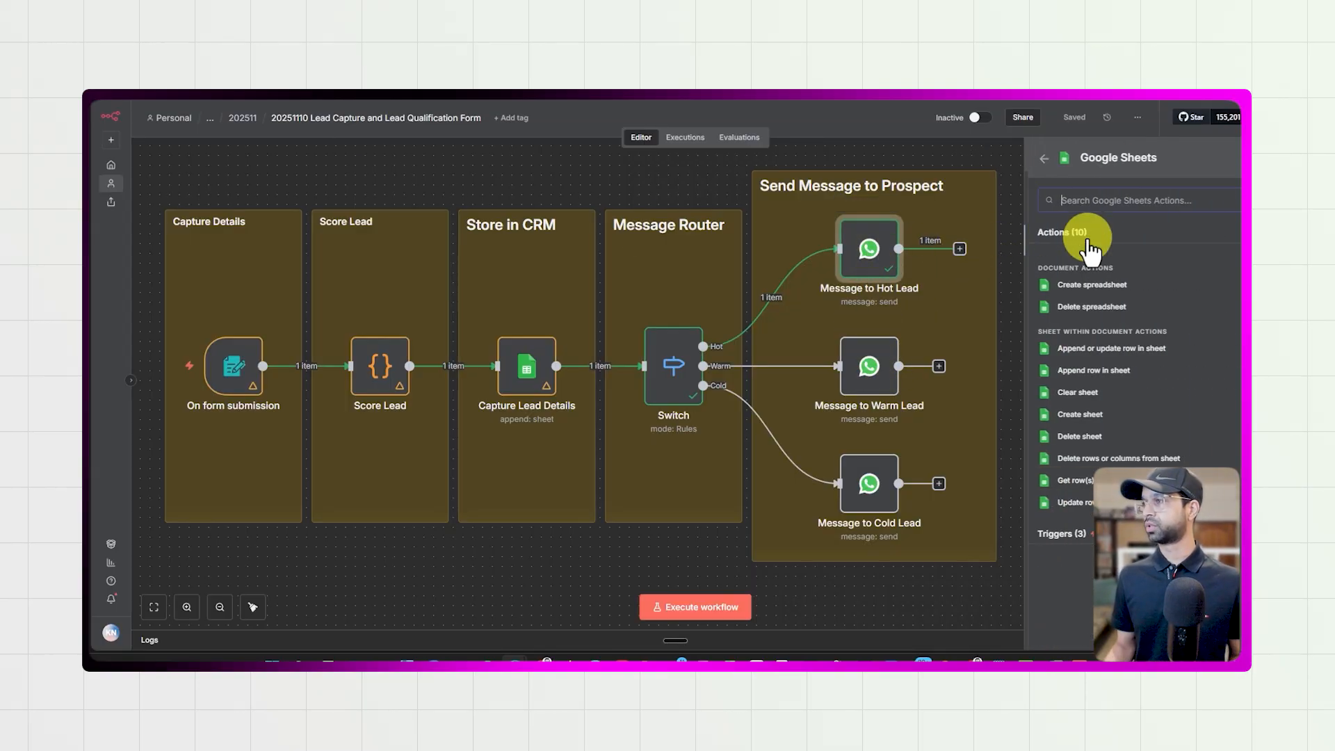
click(1086, 350)
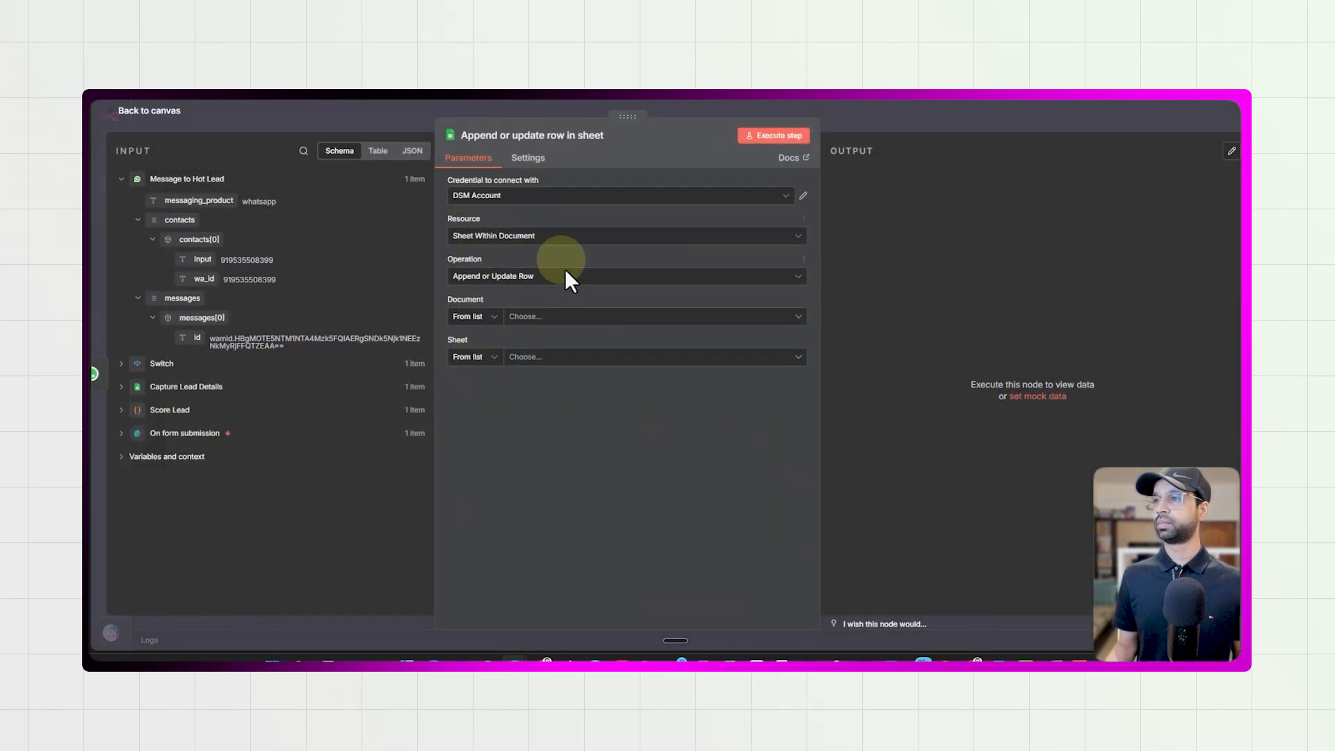
- Point the new Google Sheets node to the document 20251110 Lead Capture Form and its Lead1 sheet
click(564, 319)
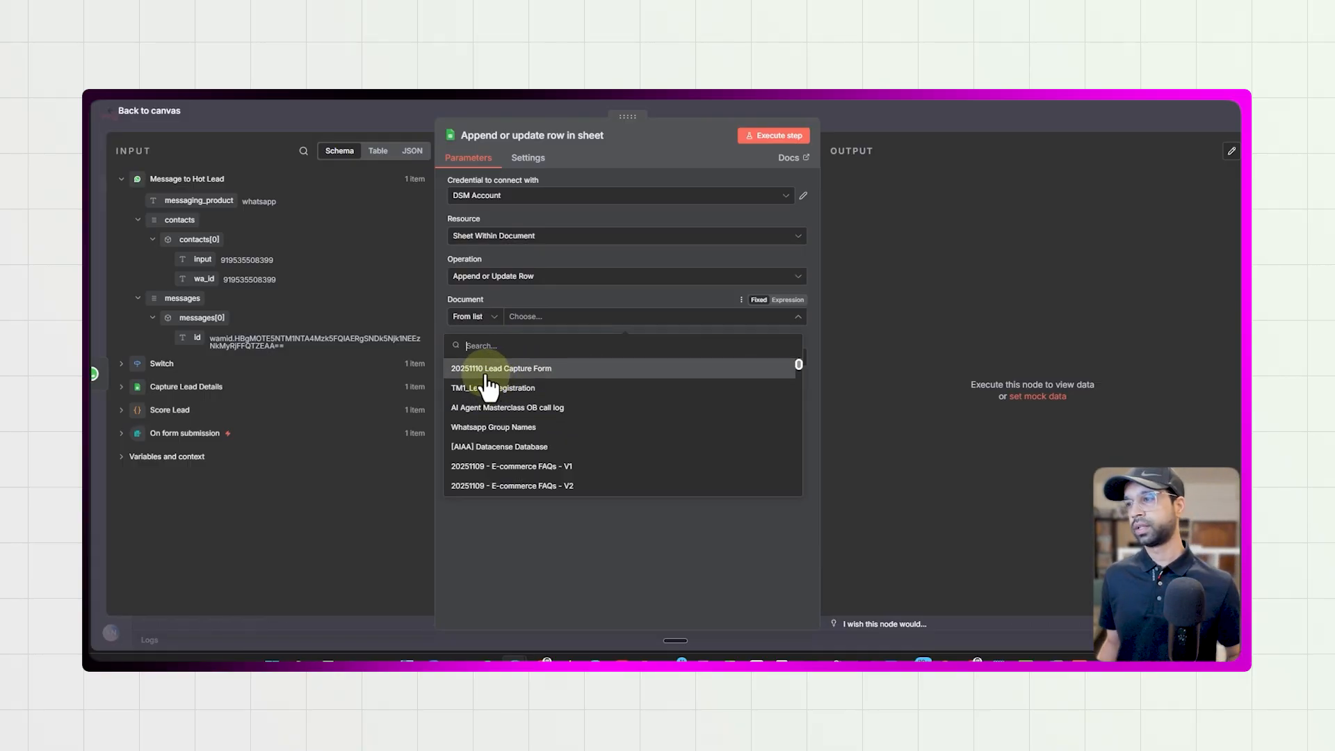
click(488, 374)
click(518, 361)
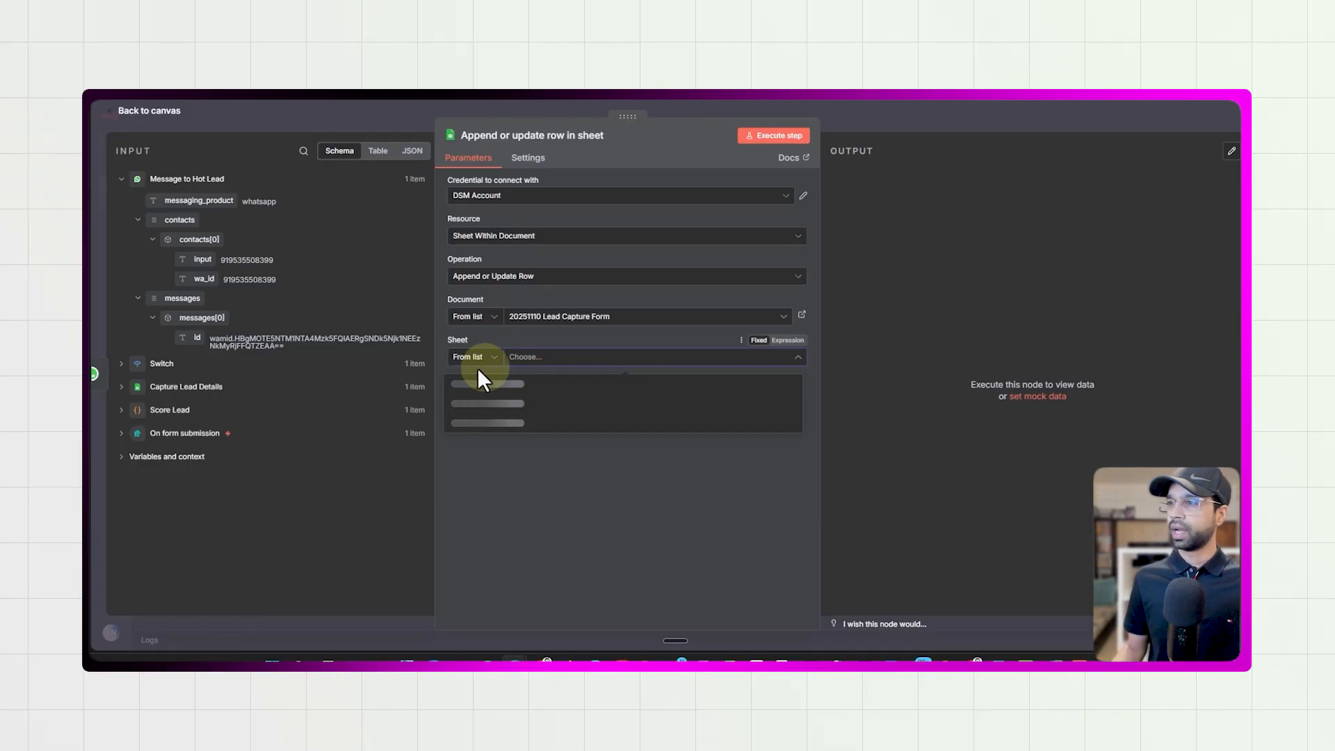
click(461, 390)
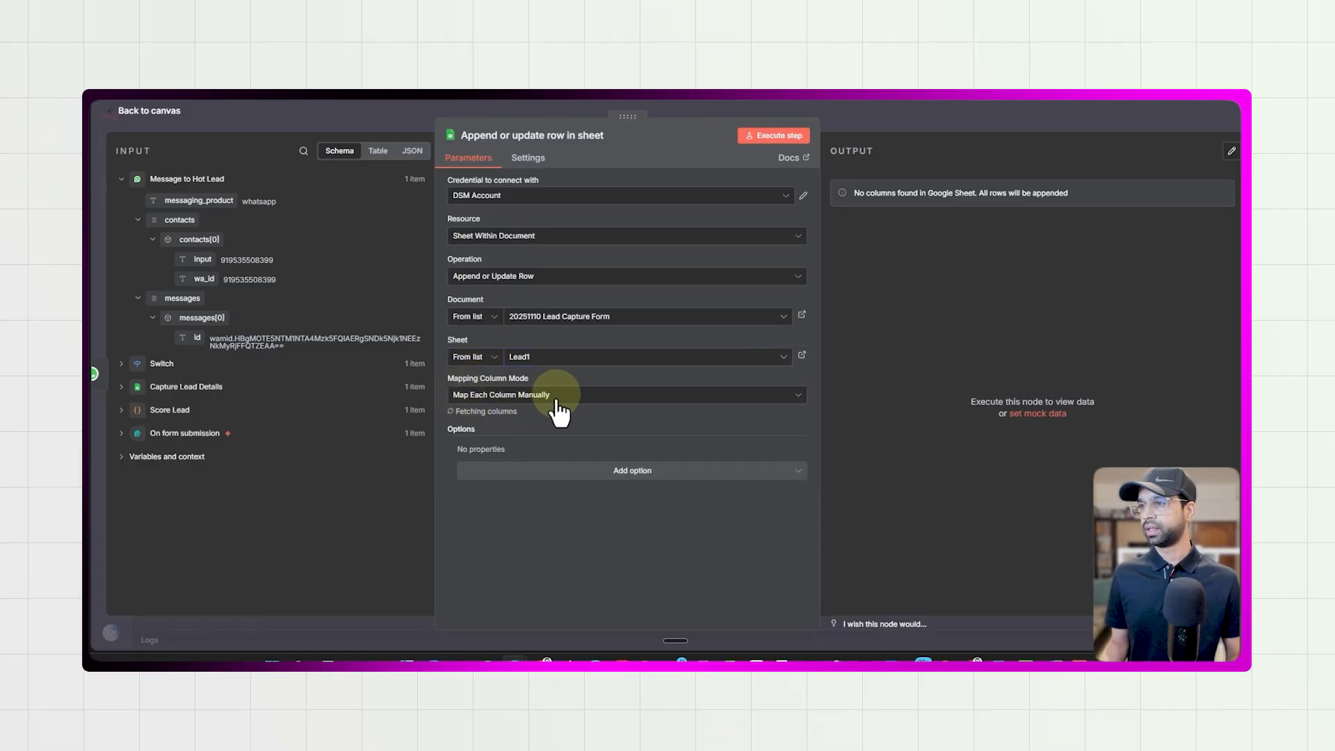
- Match rows on the Email column and set the WhatsApp Status value to Sent
click(532, 435)
click(495, 490)
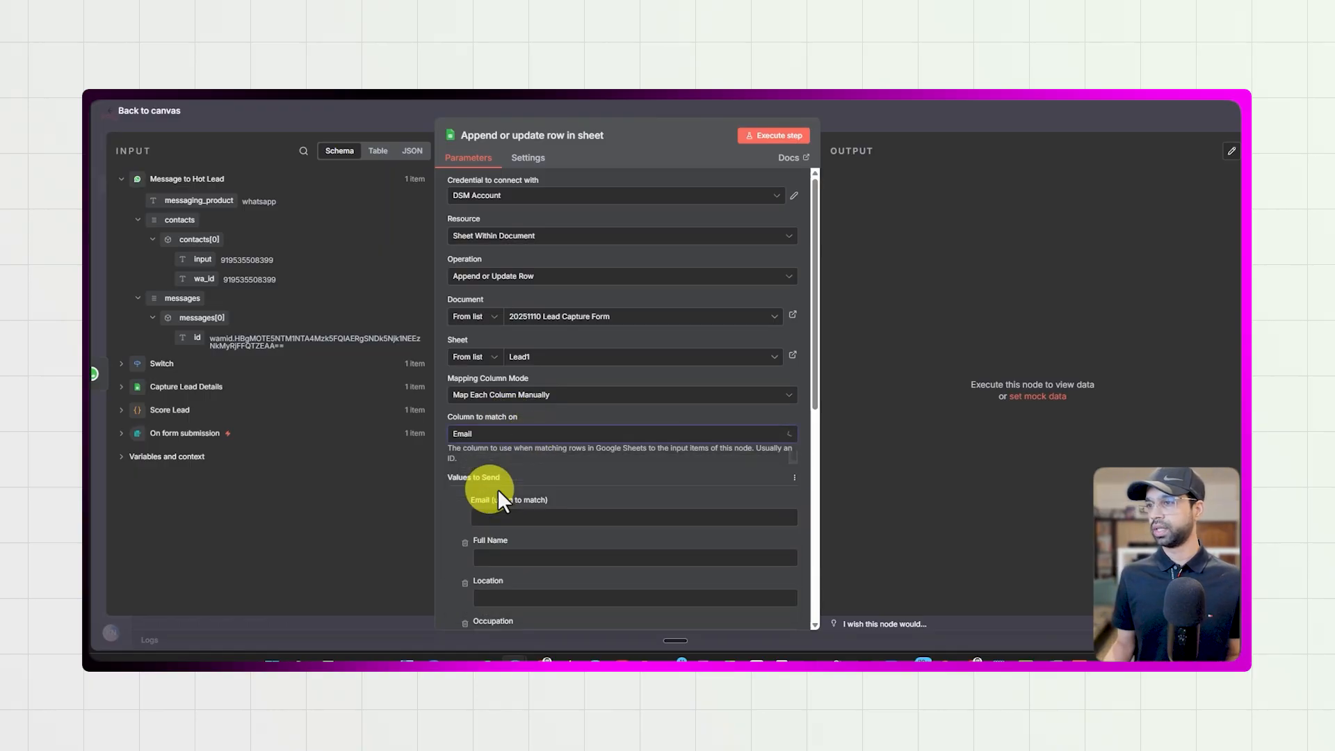
scroll(582, 473, down, 6)
click(502, 504)
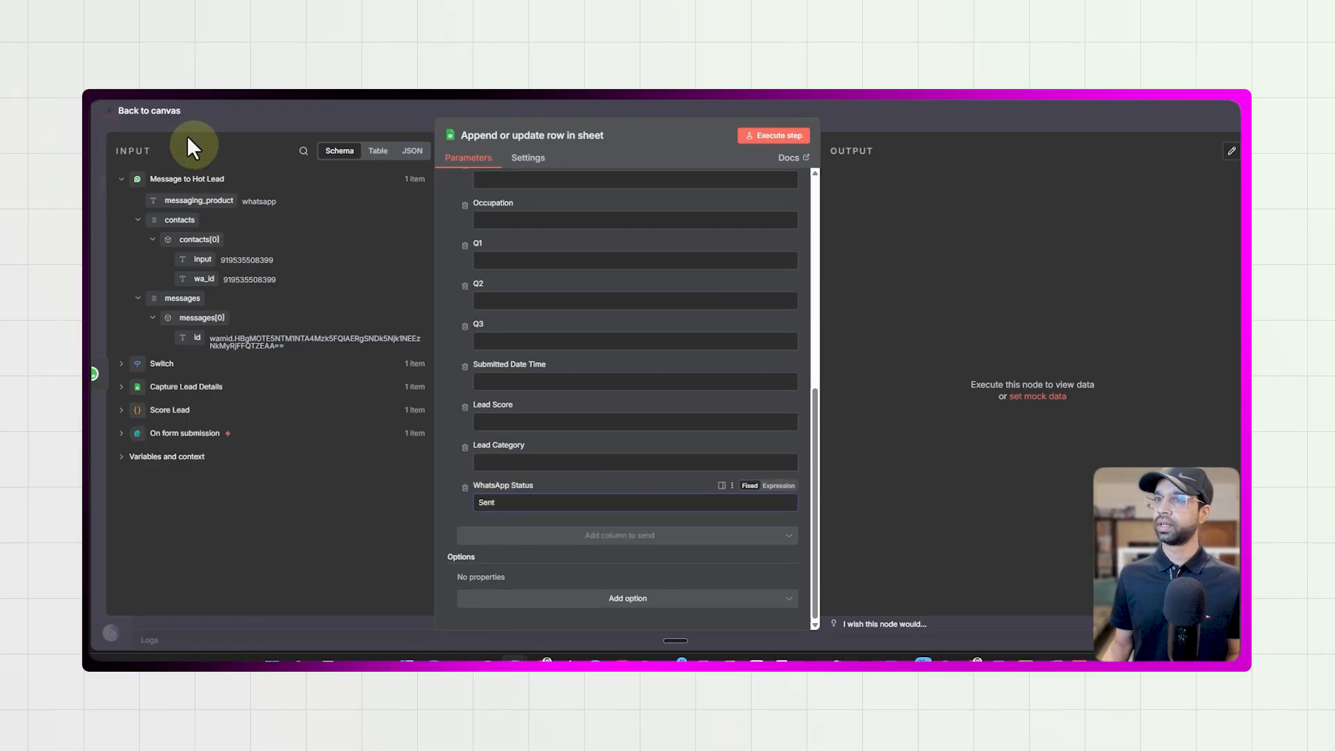
- Execute the Append or update row node and check the lead rows in the Lead1 sheet
click(743, 135)
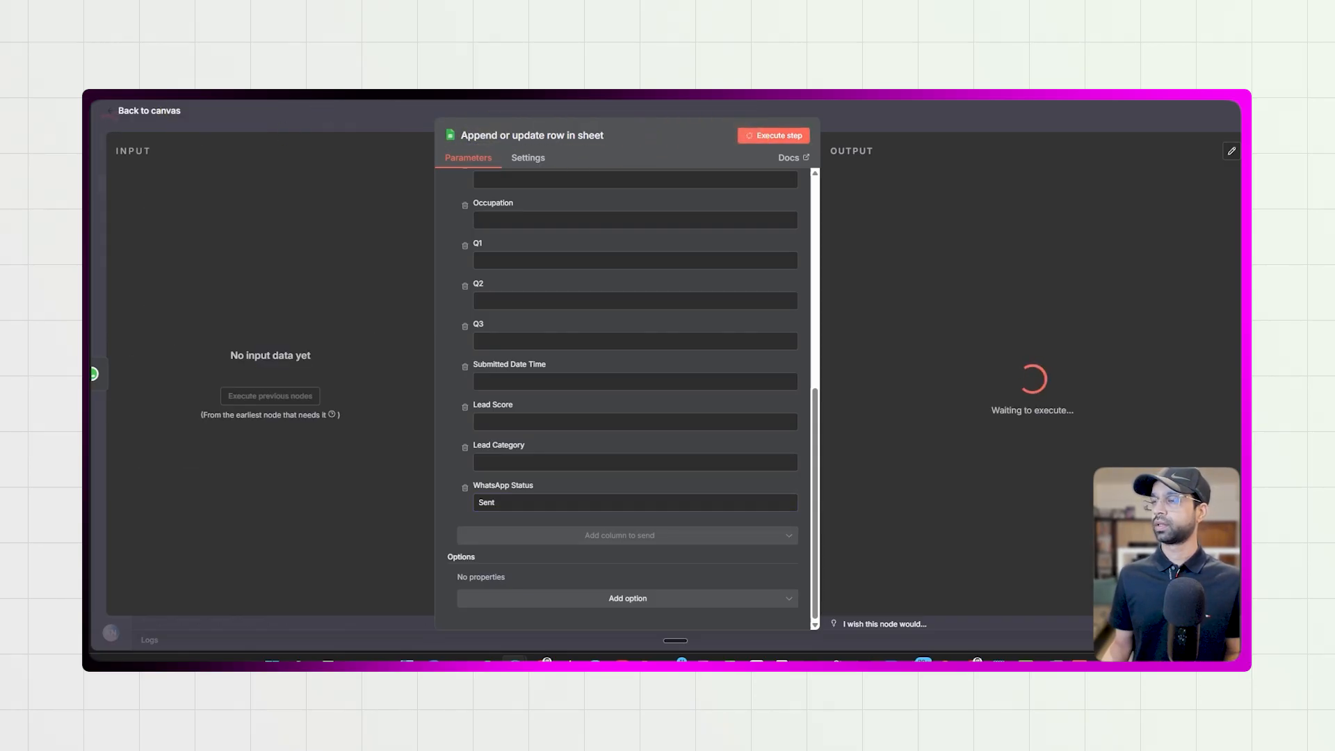
click(490, 94)
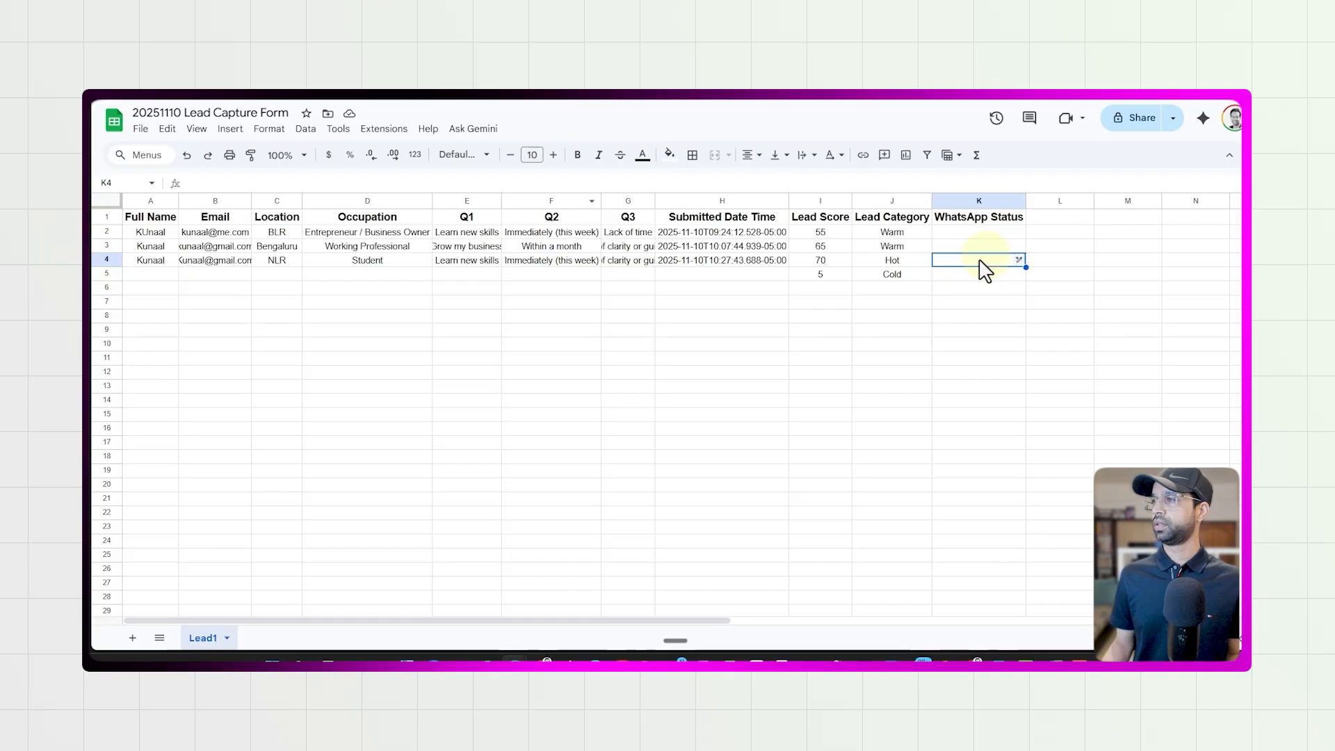
drag(898, 278, 835, 278)
click(999, 329)
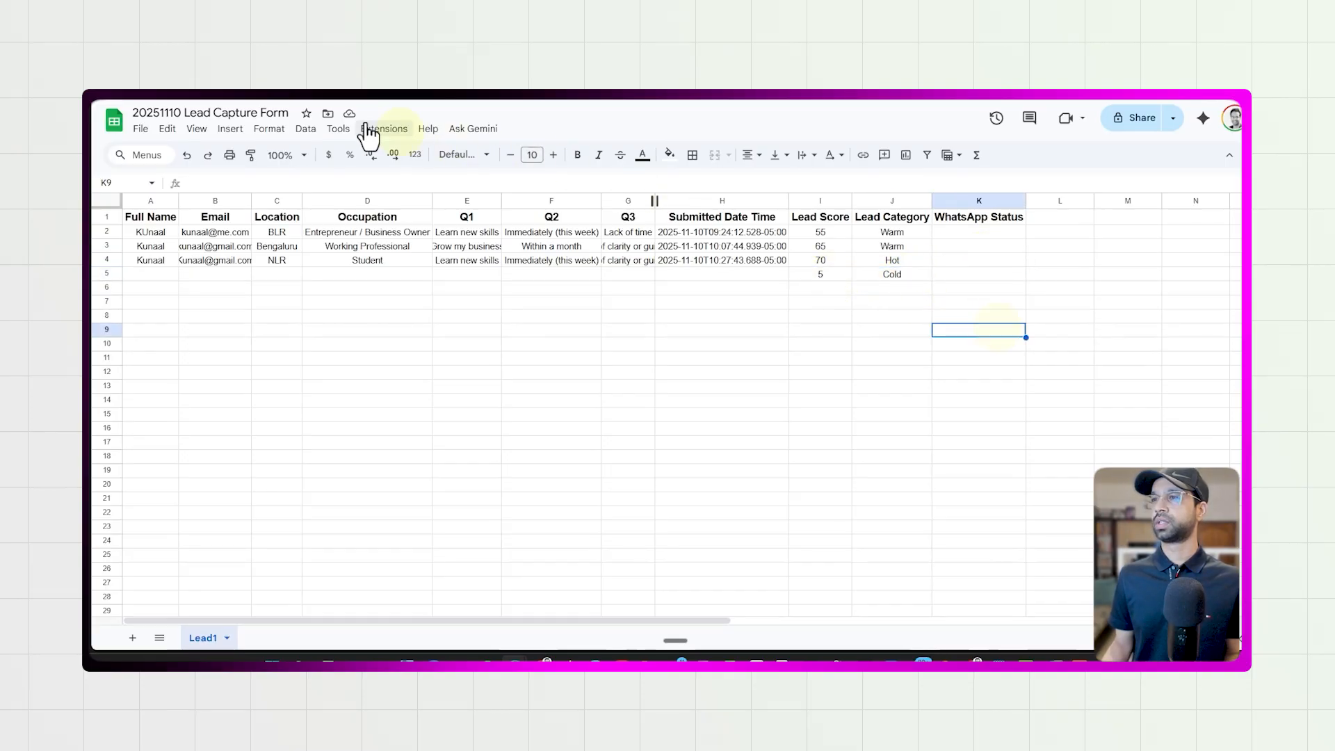
click(348, 93)
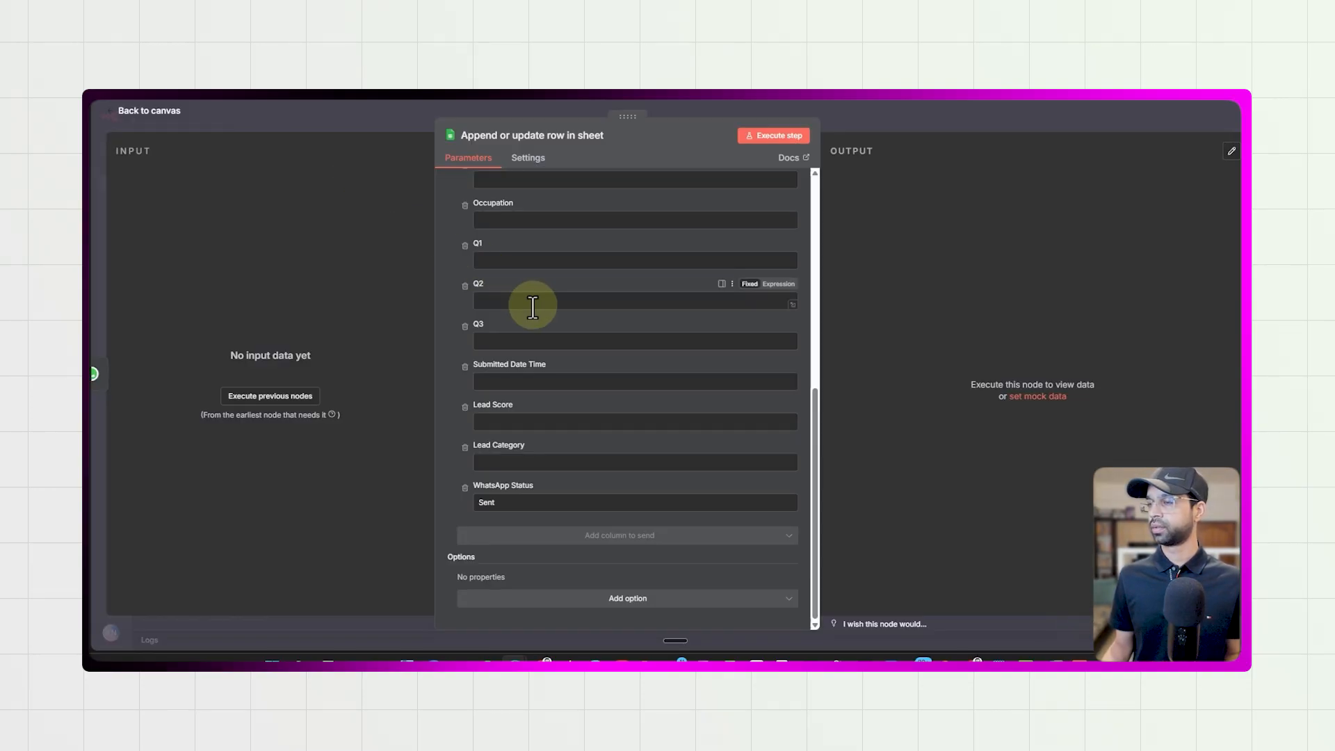
- Return to the canvas and move the Append or update row node outside the Send Message to Prospect group
scroll(532, 309, up, 4)
click(160, 111)
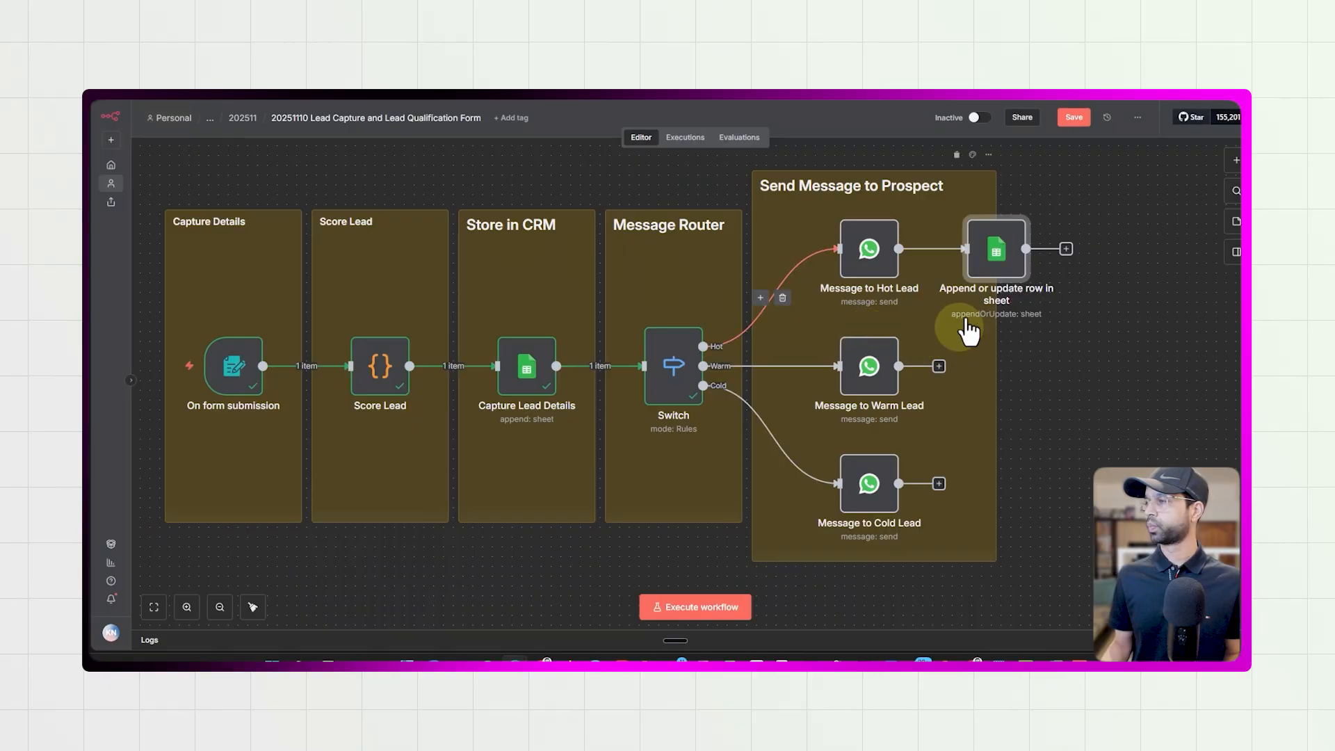
click(998, 254)
drag(1004, 264, 1081, 264)
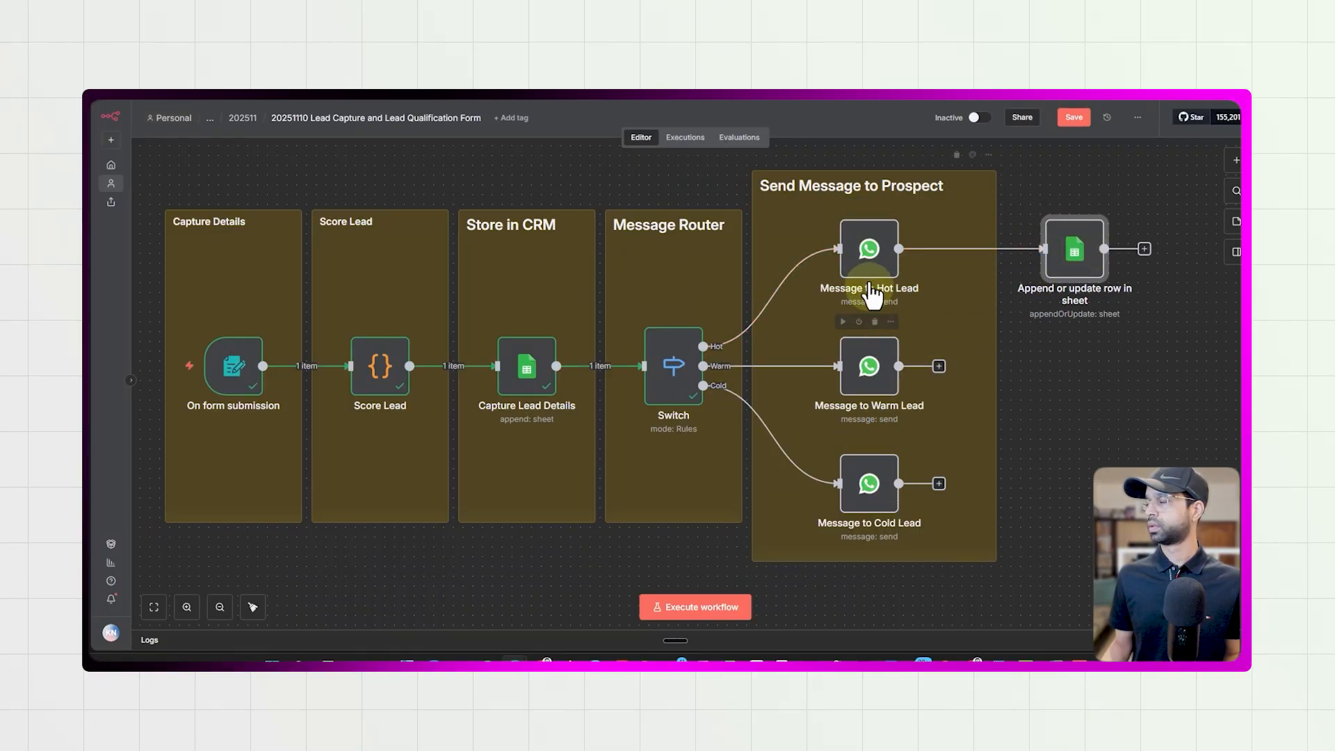
- Check the input and output of the Score Lead node and return to the canvas
click(873, 267)
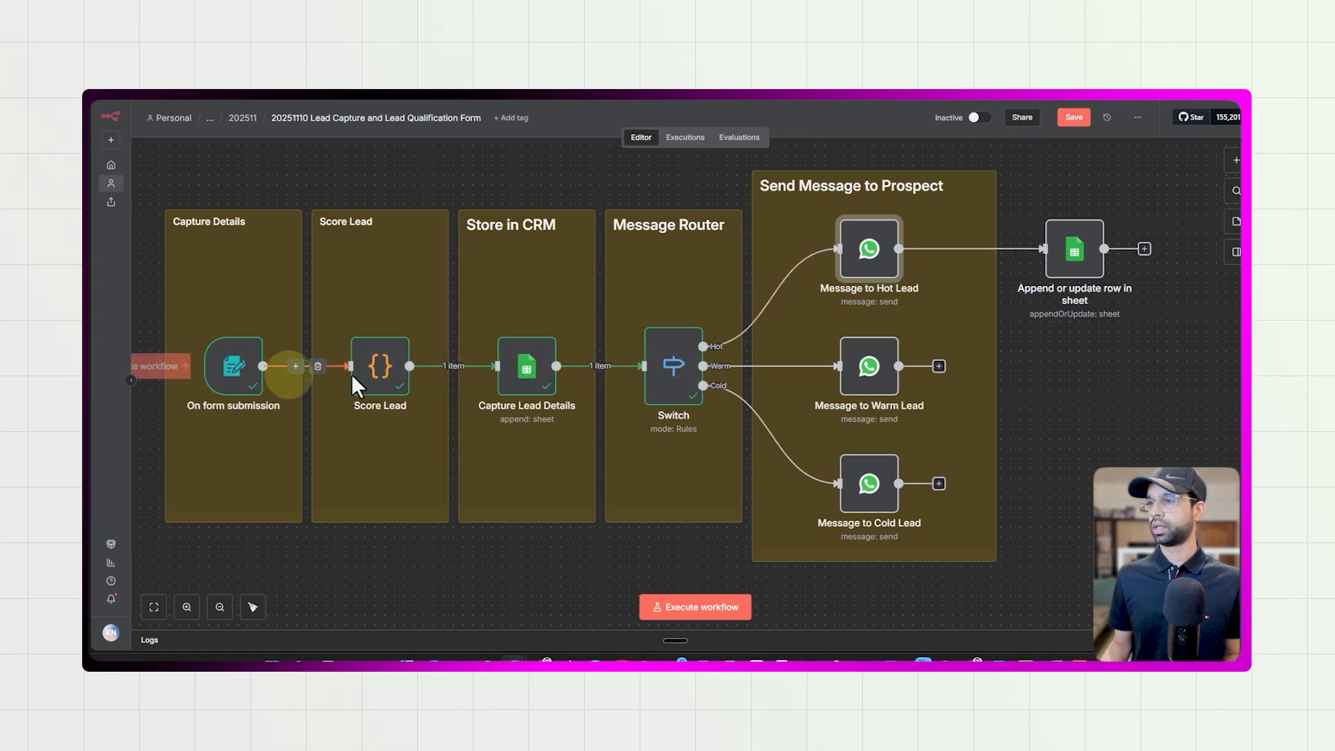
double_click(398, 372)
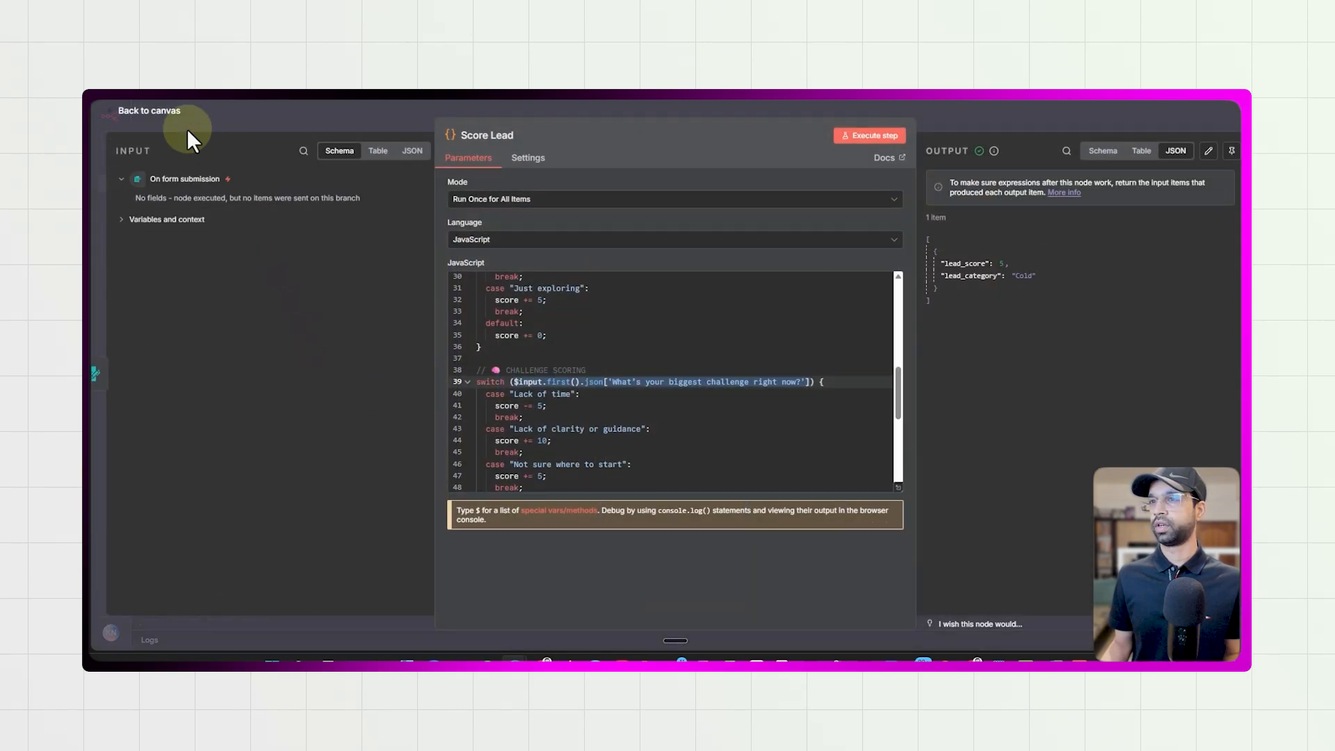
click(154, 121)
- Execute the On form submission trigger to start a new test submission of the enquiry form
double_click(234, 382)
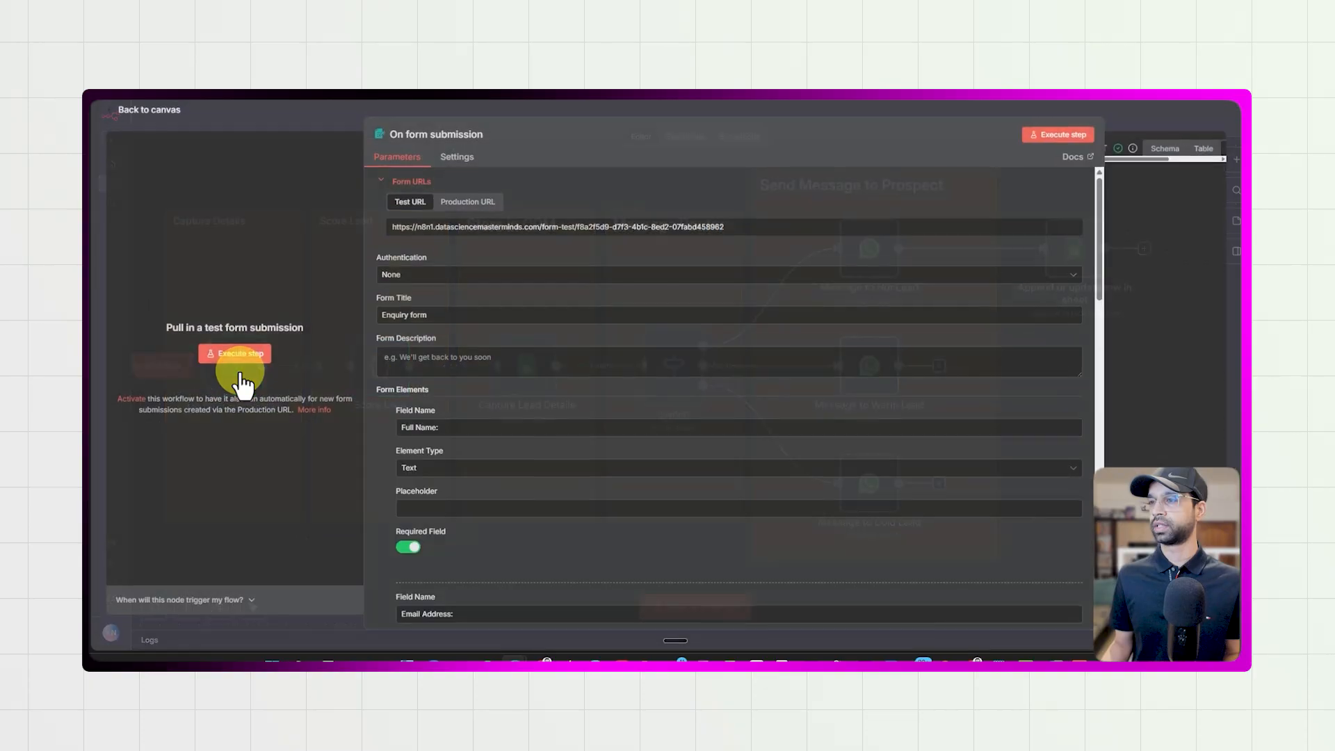
click(250, 355)
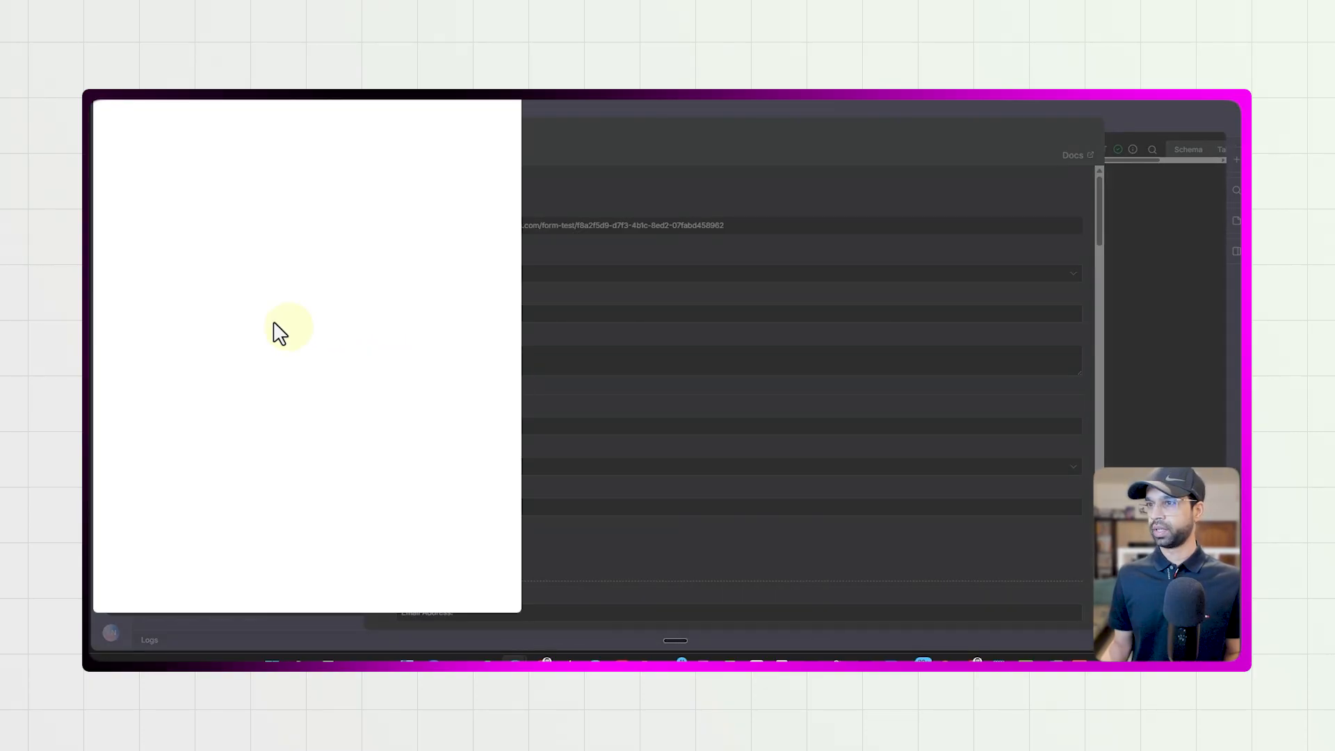
- Fill in the enquiry form's full name and email address, and set the location to BLR
click(209, 229)
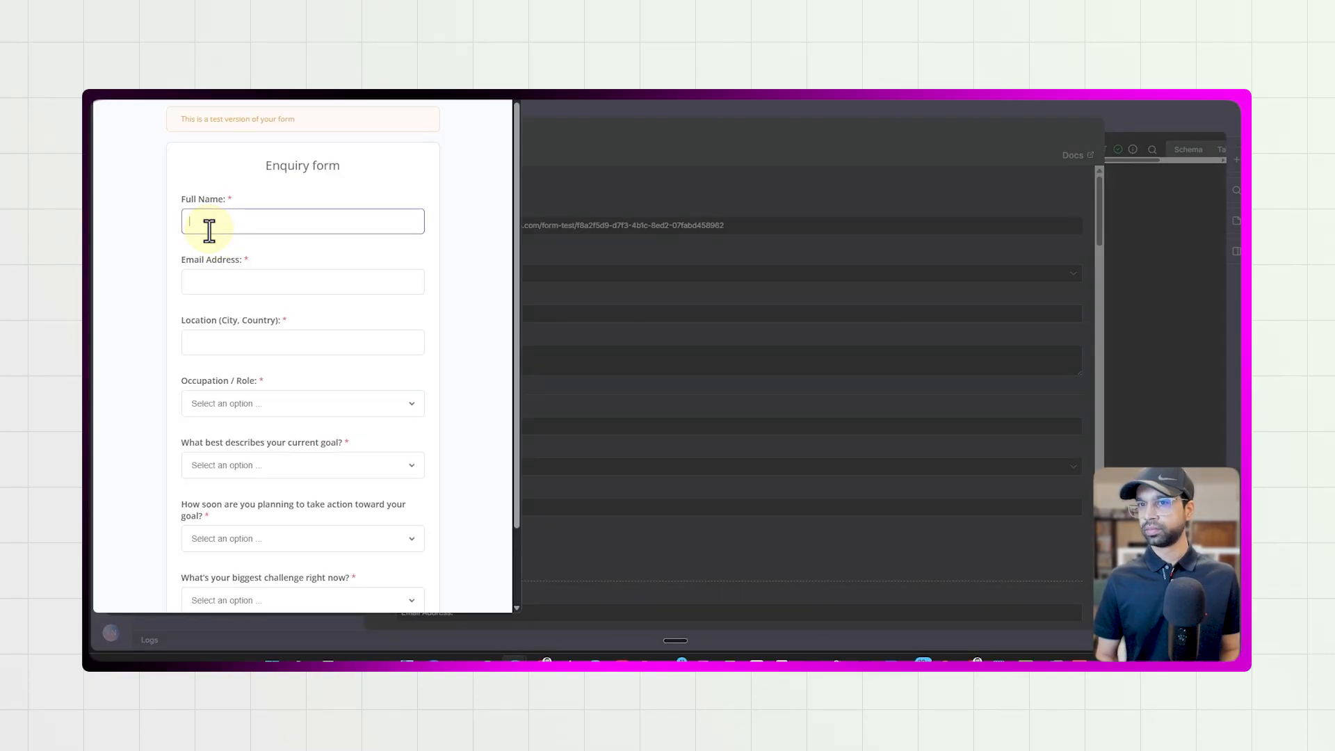
click(229, 278)
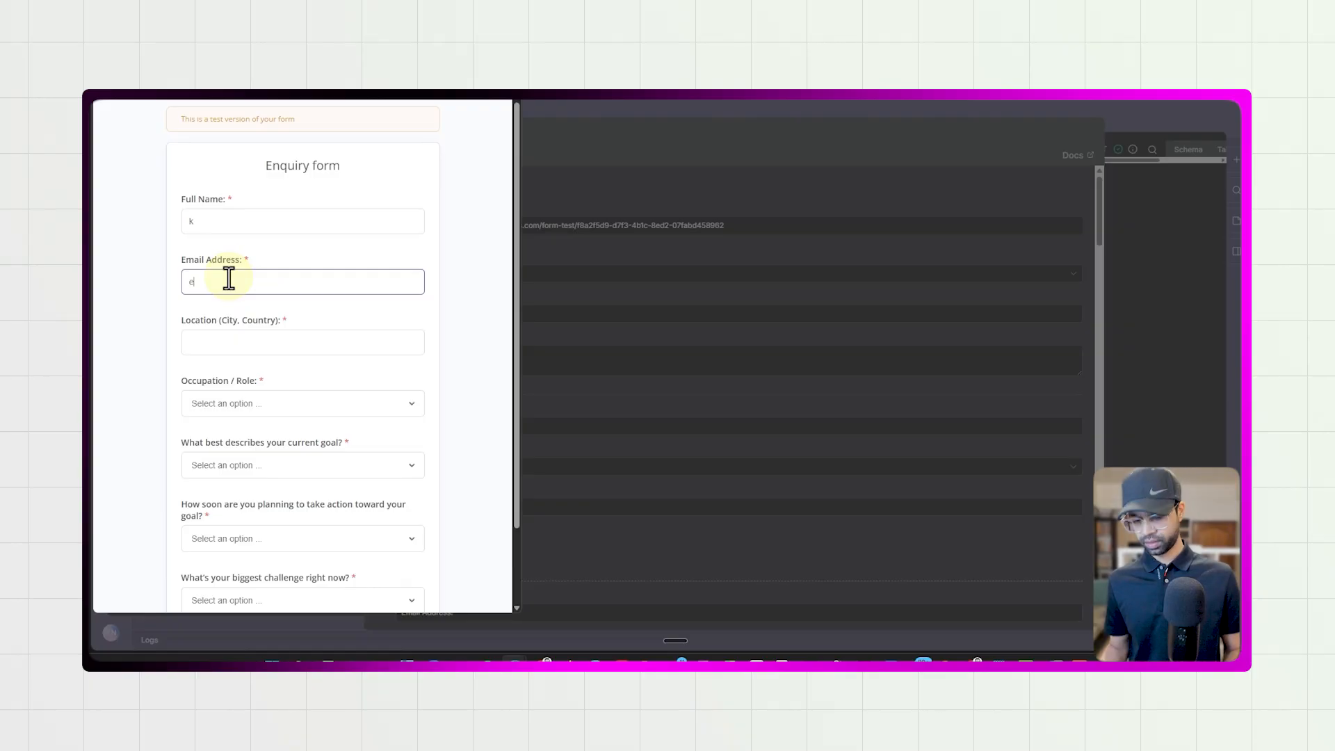
click(244, 348)
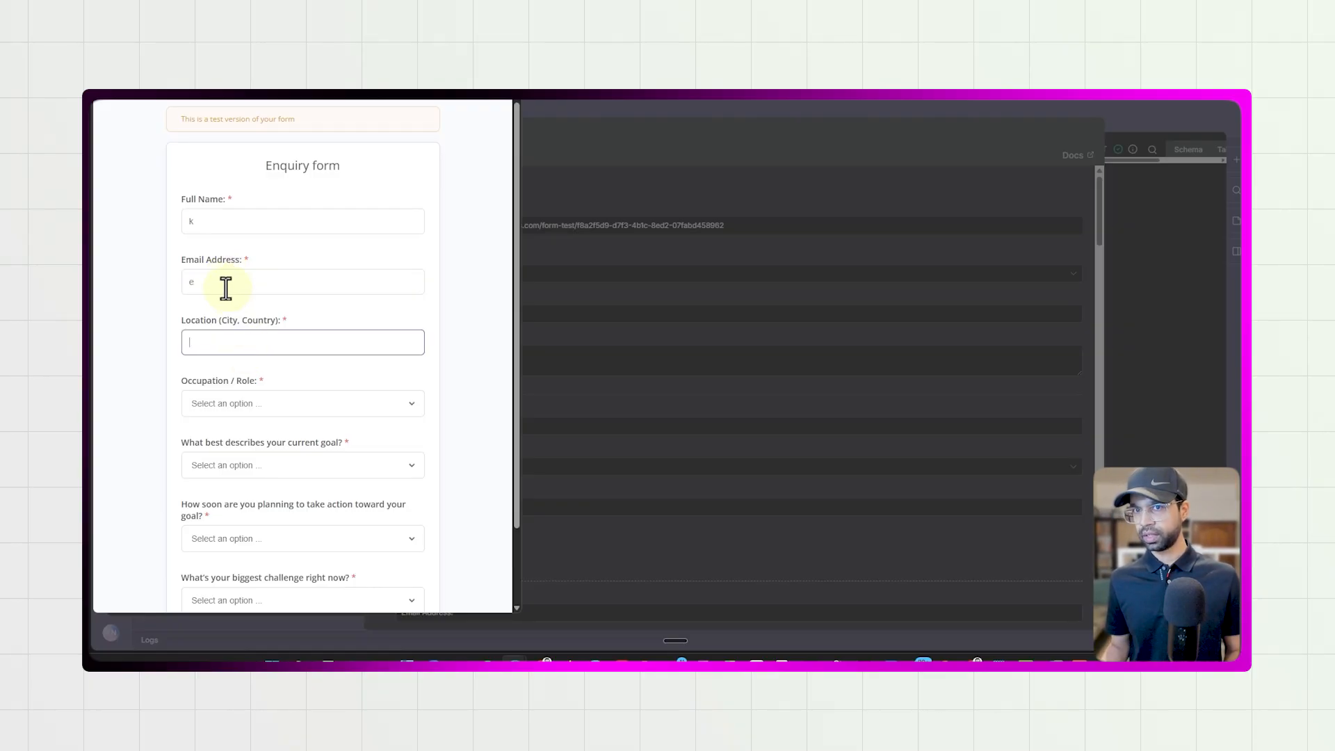
click(197, 220)
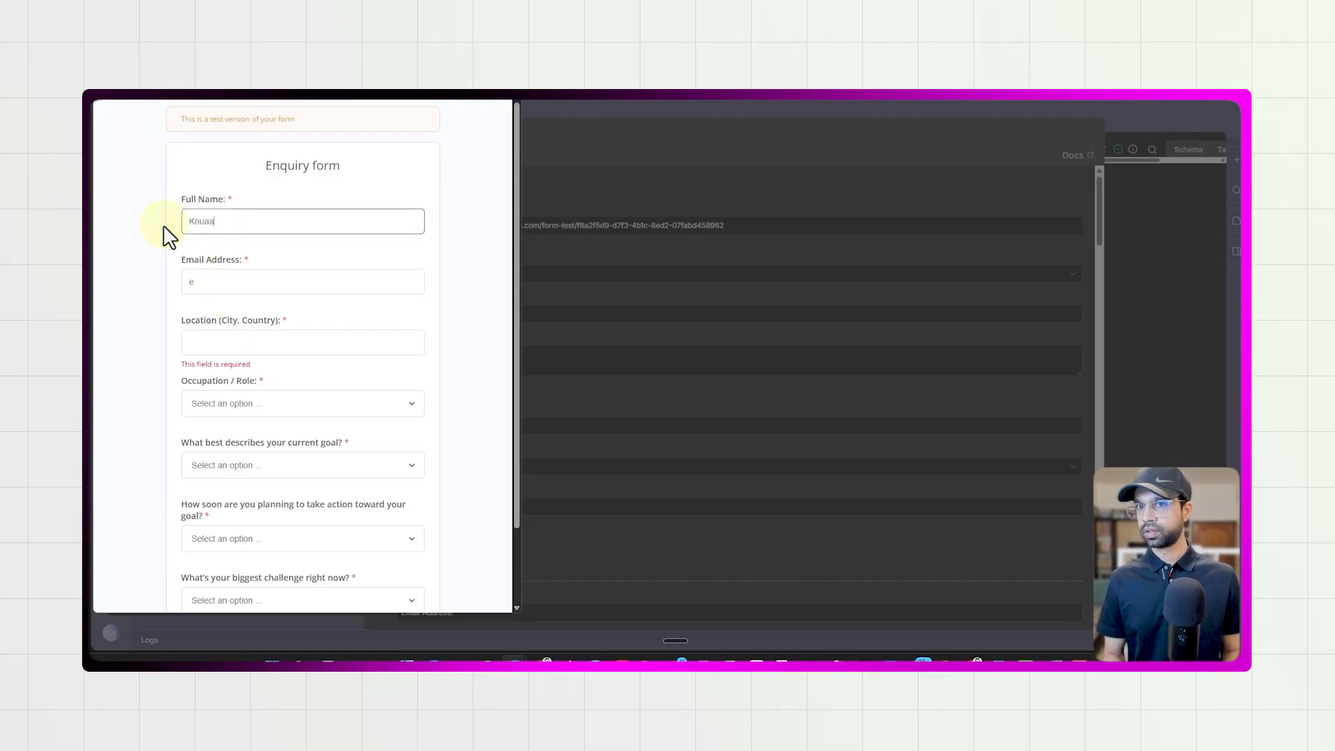
text(l)
key(Tab)
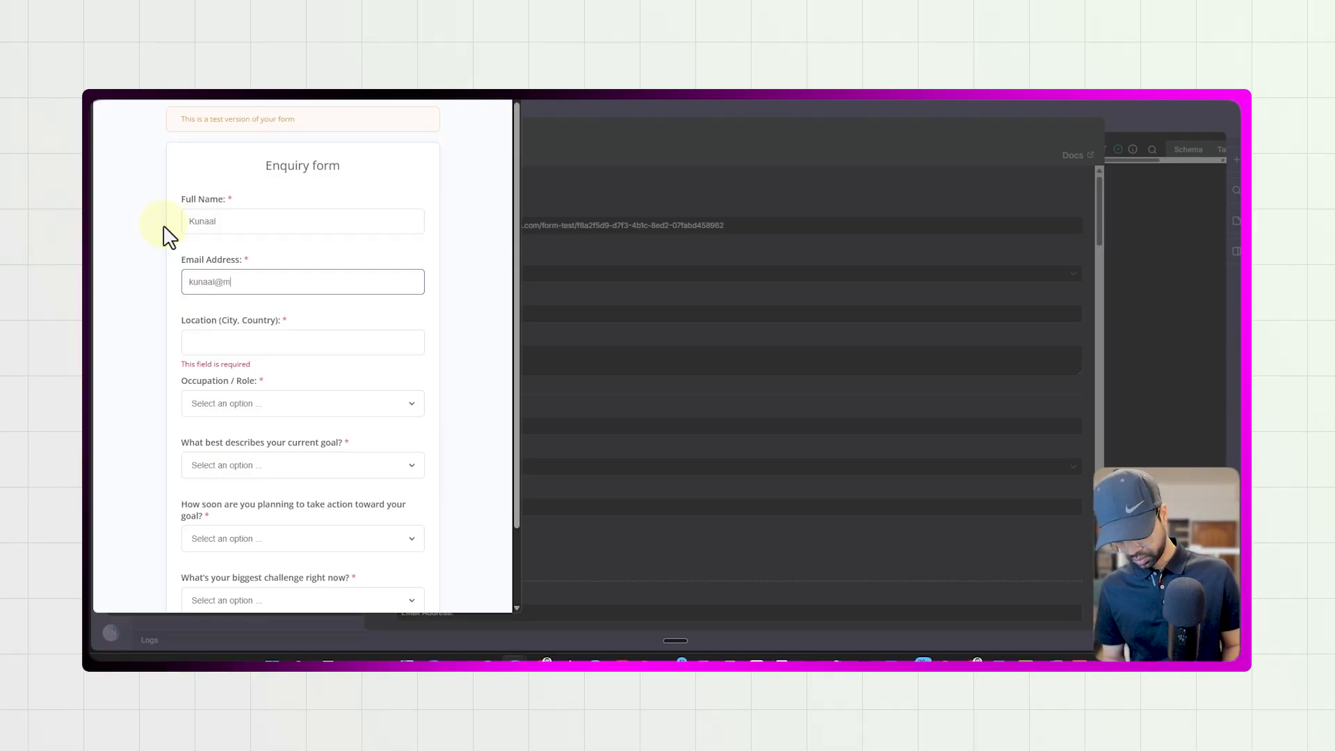
key(Tab)
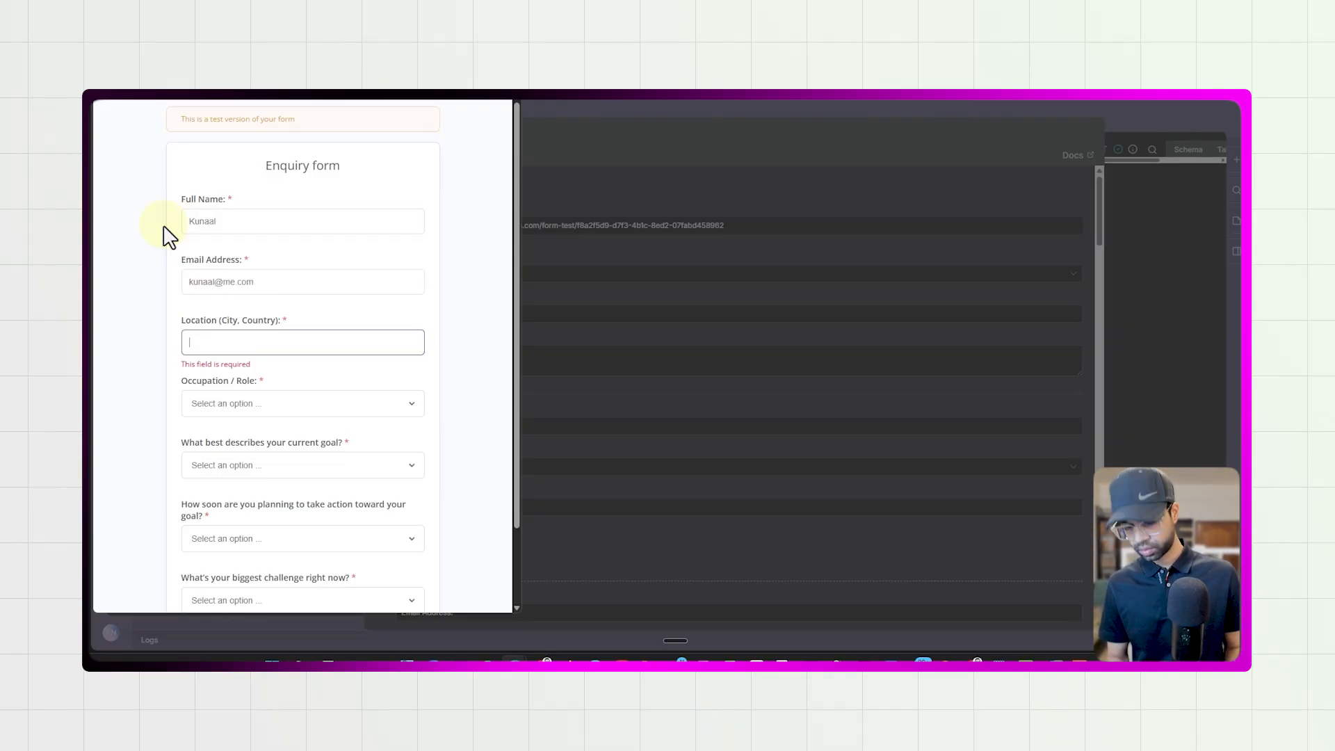
key(Tab)
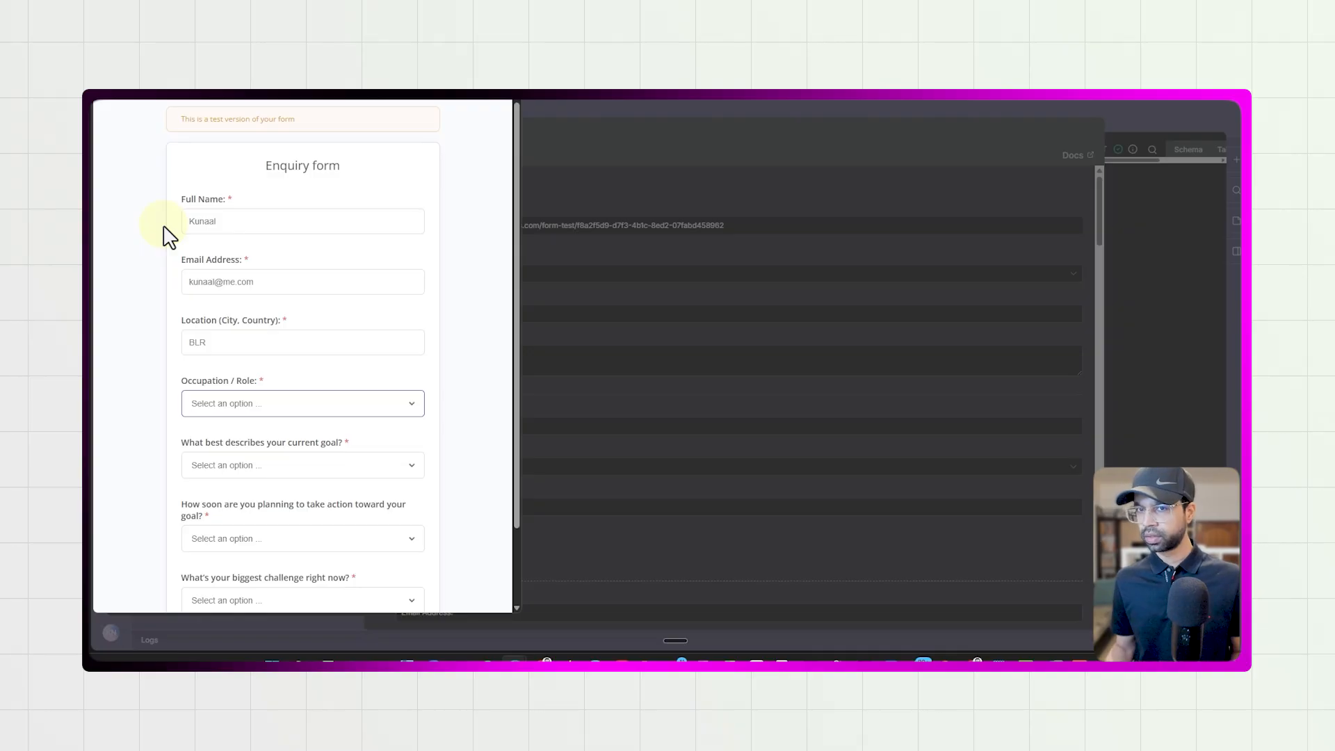
- Set occupation to Student, goal to Learn new skills, timing to Immediately (this week) and challenge to Lack of time
scroll(167, 236, down, 3)
click(262, 314)
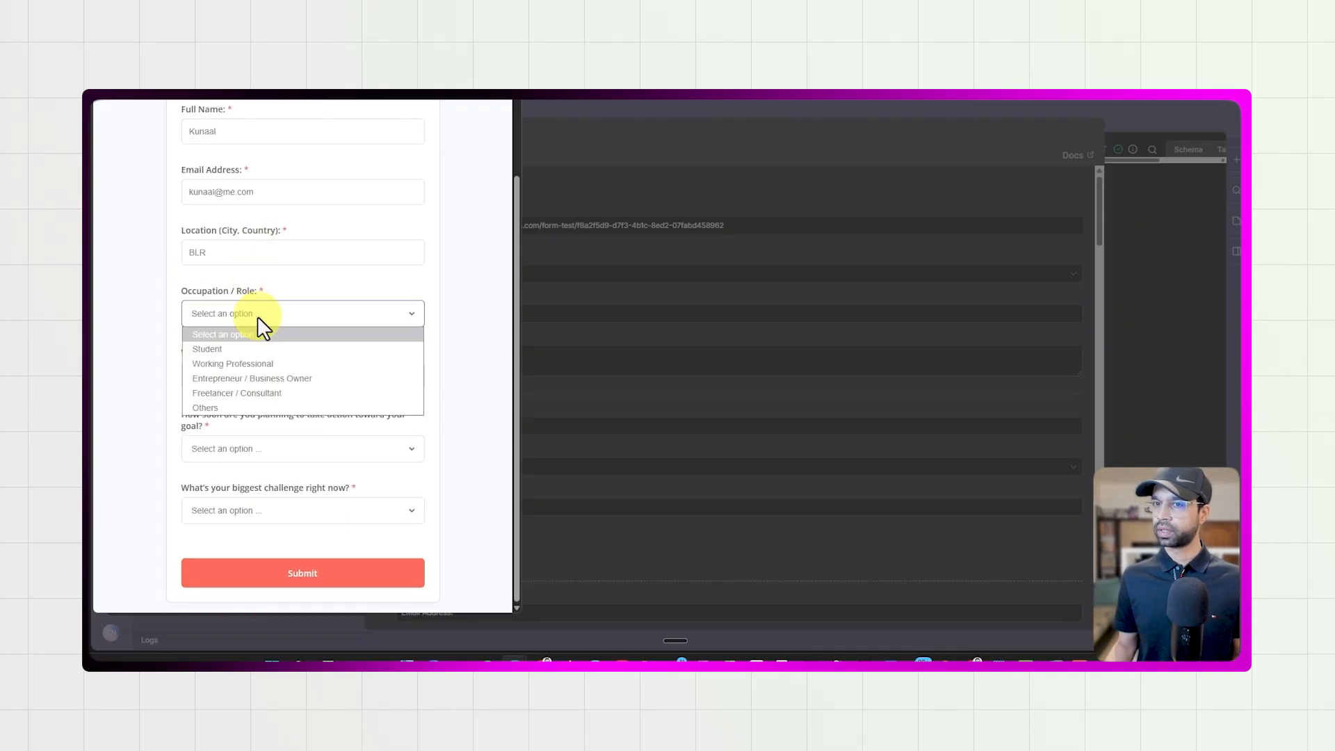
click(241, 350)
click(243, 375)
click(239, 410)
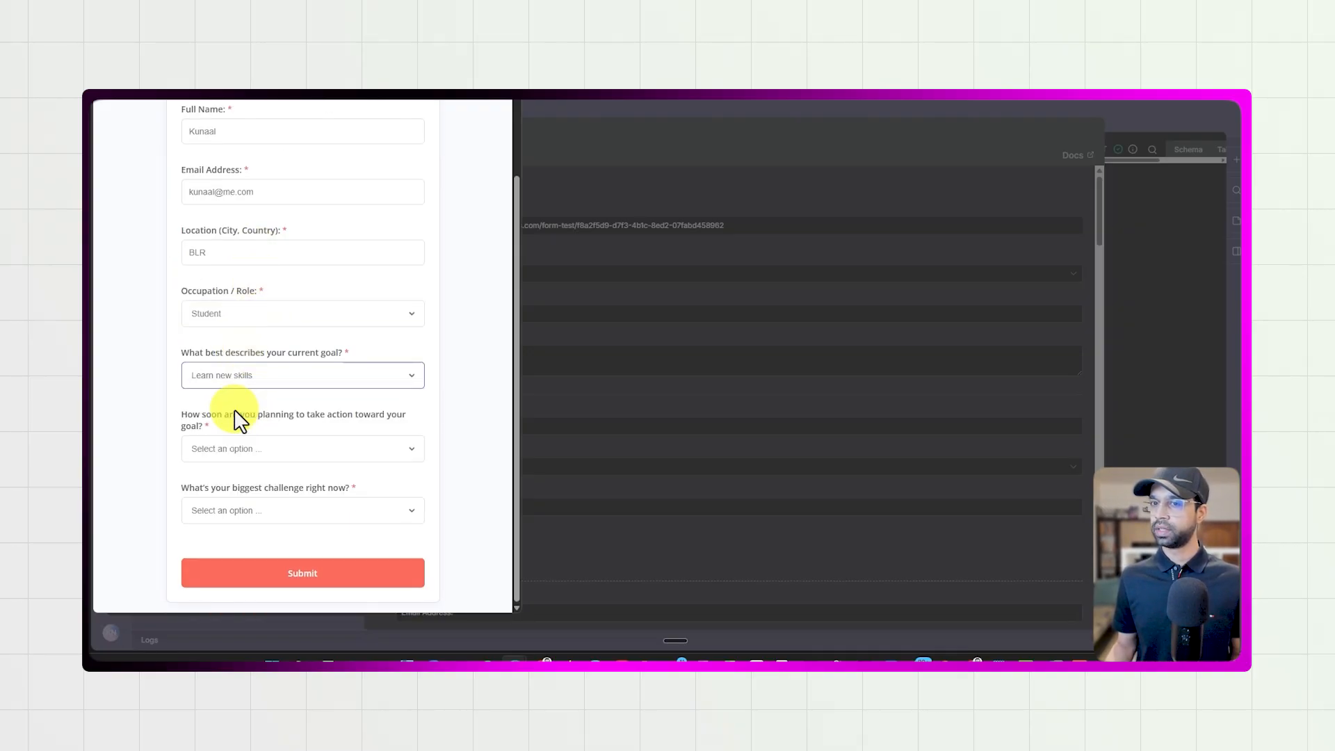
click(257, 450)
click(259, 482)
click(262, 510)
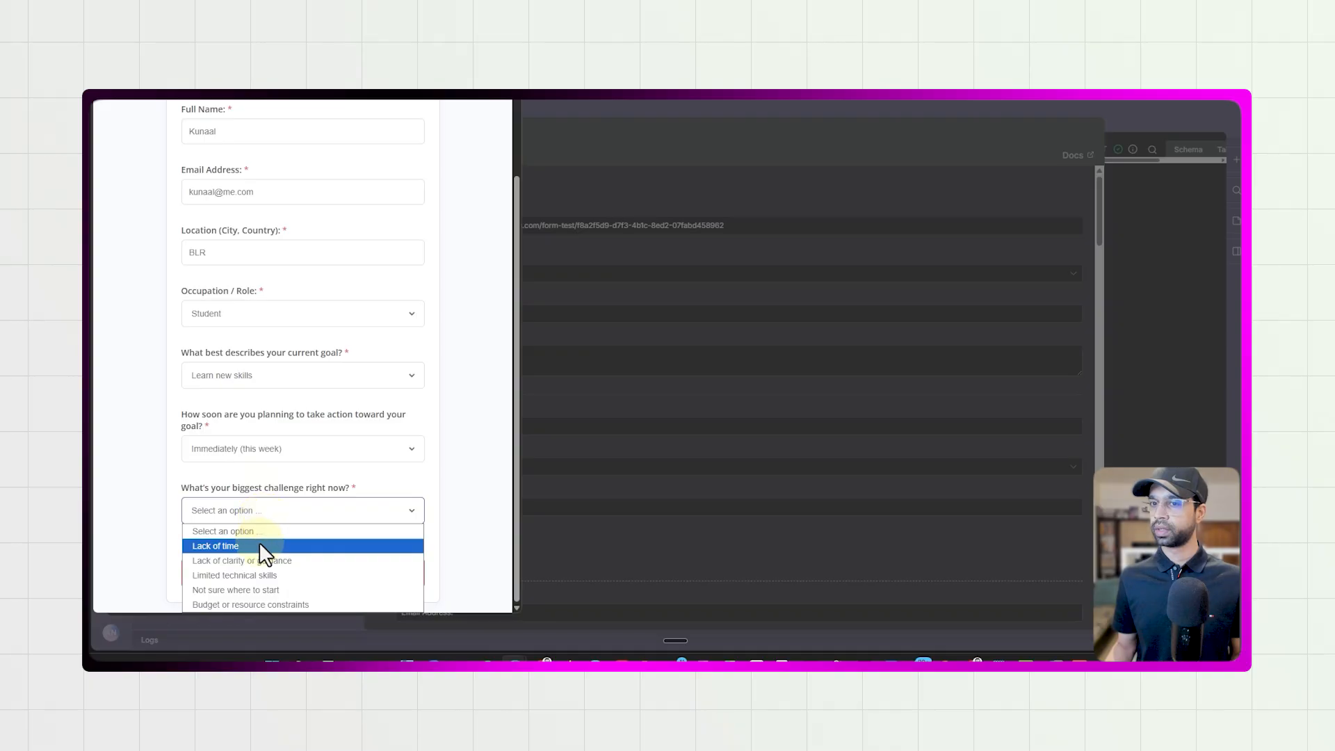
click(260, 547)
- Submit the enquiry form and widen the On form submission output area to view the received data
click(271, 575)
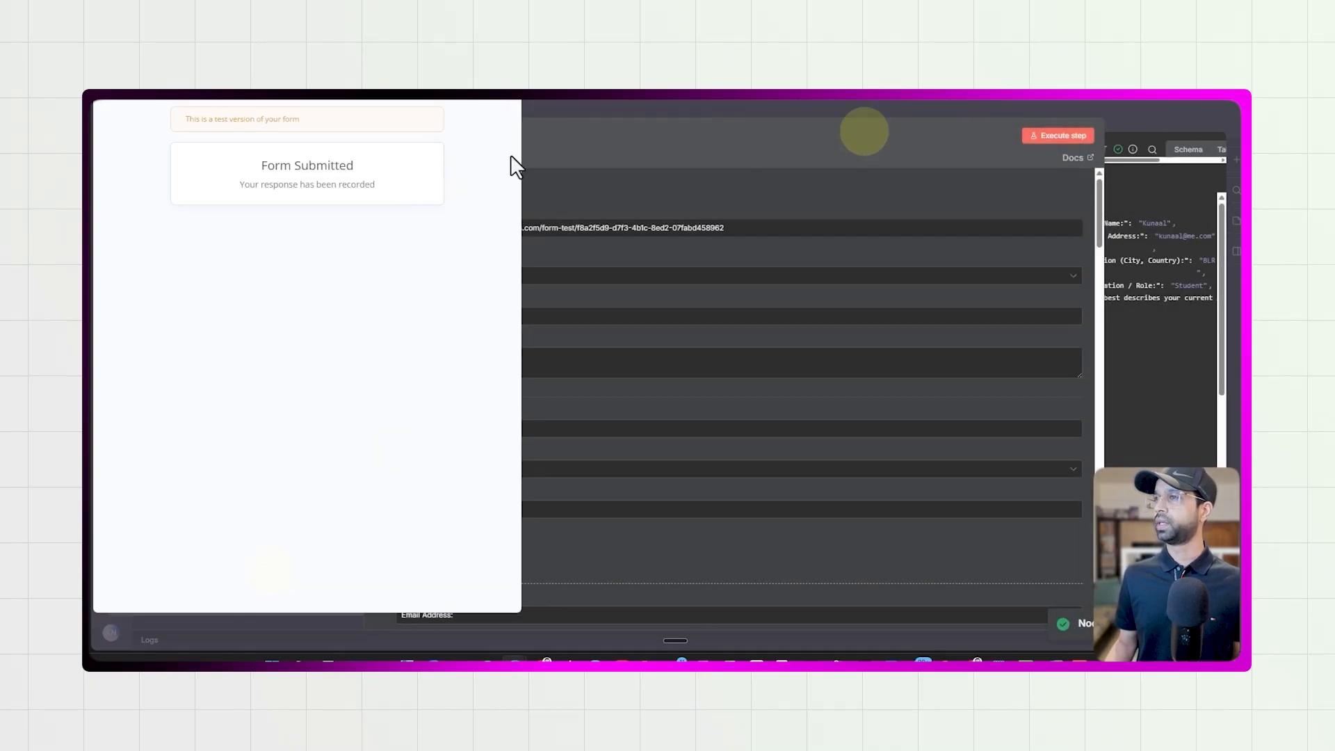
click(511, 94)
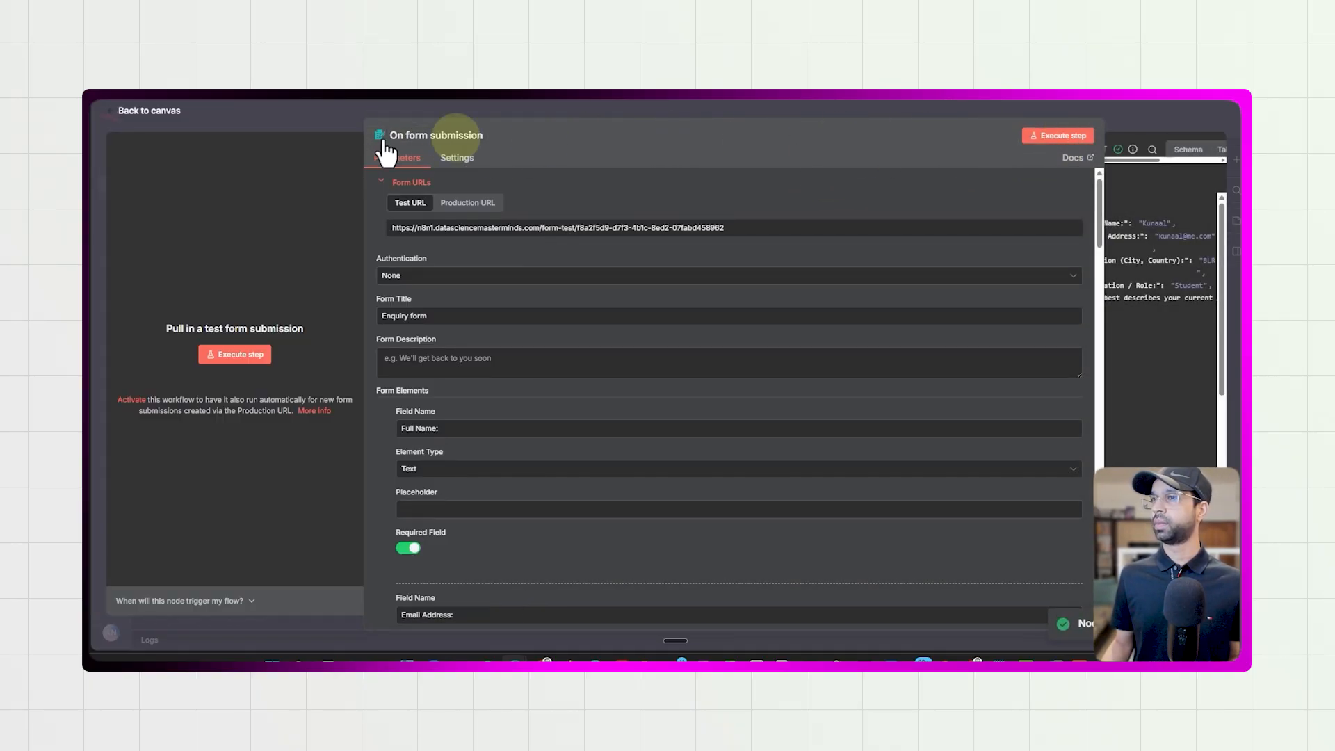
drag(1103, 204, 630, 202)
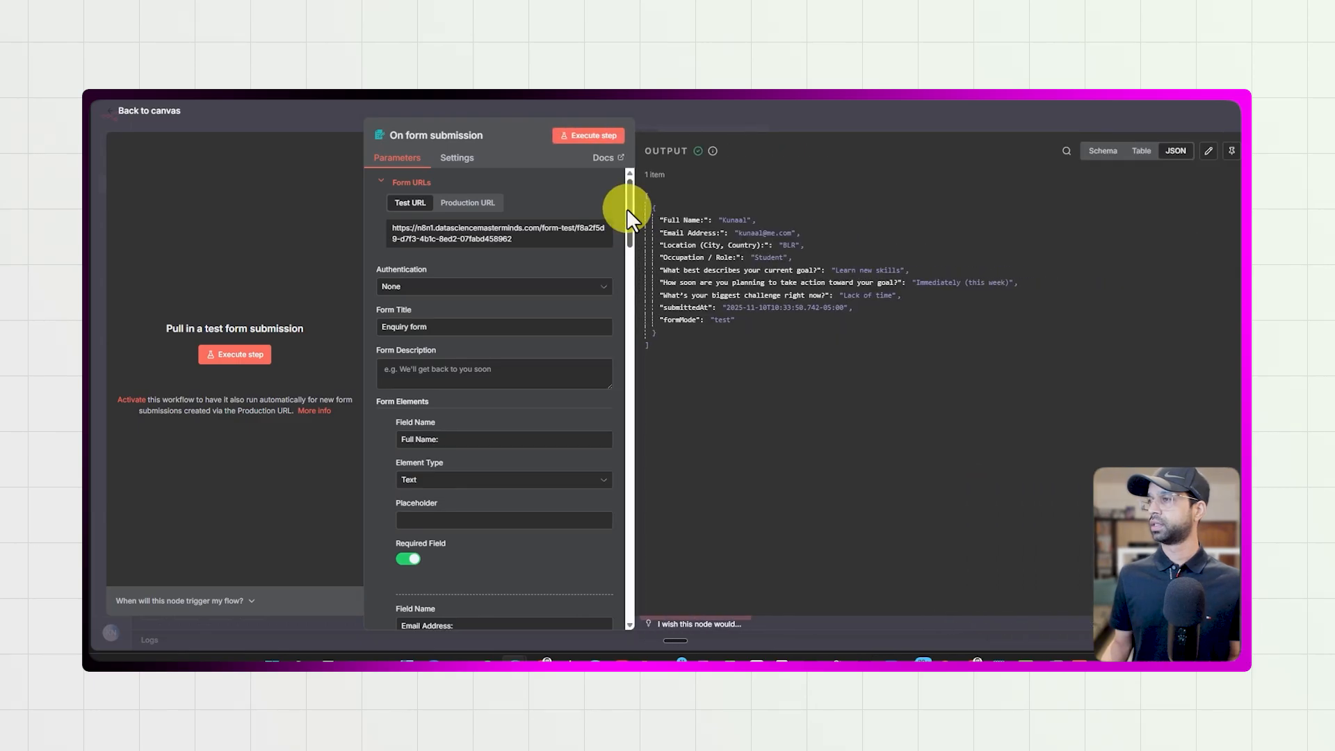
click(586, 139)
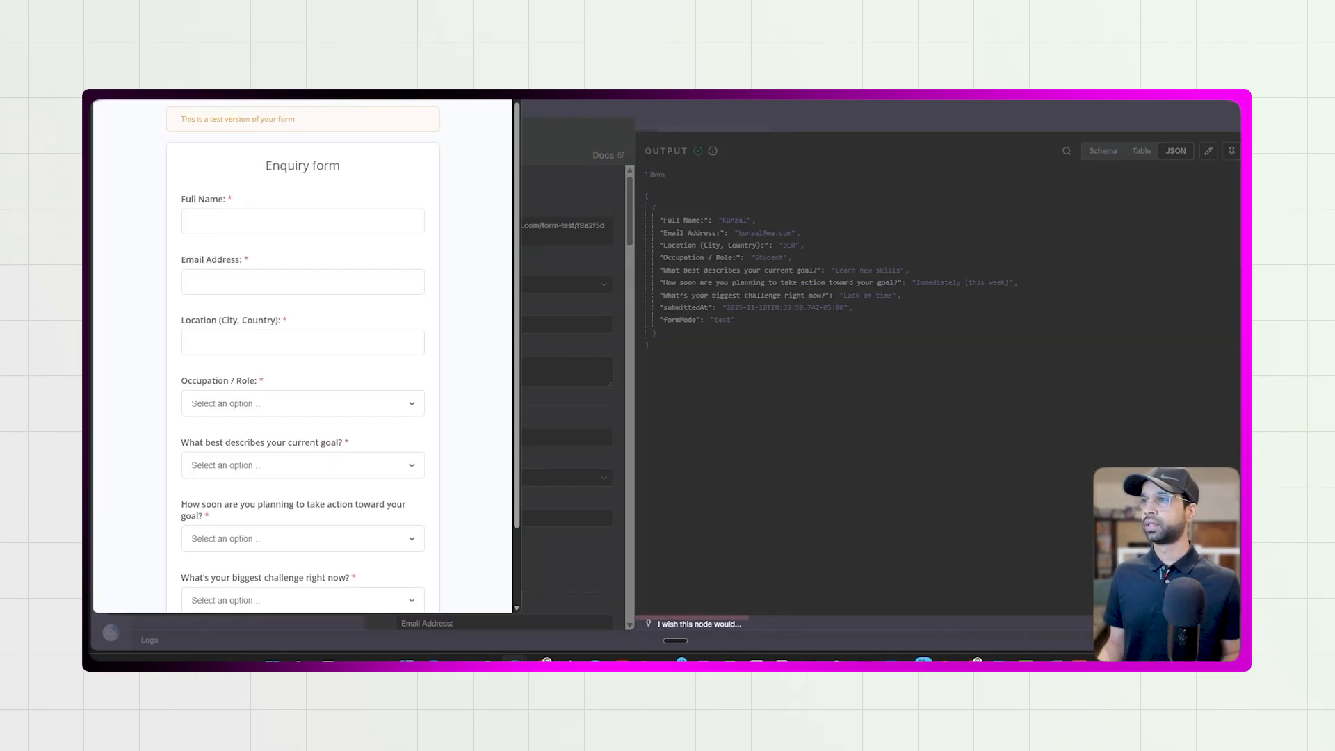
click(502, 95)
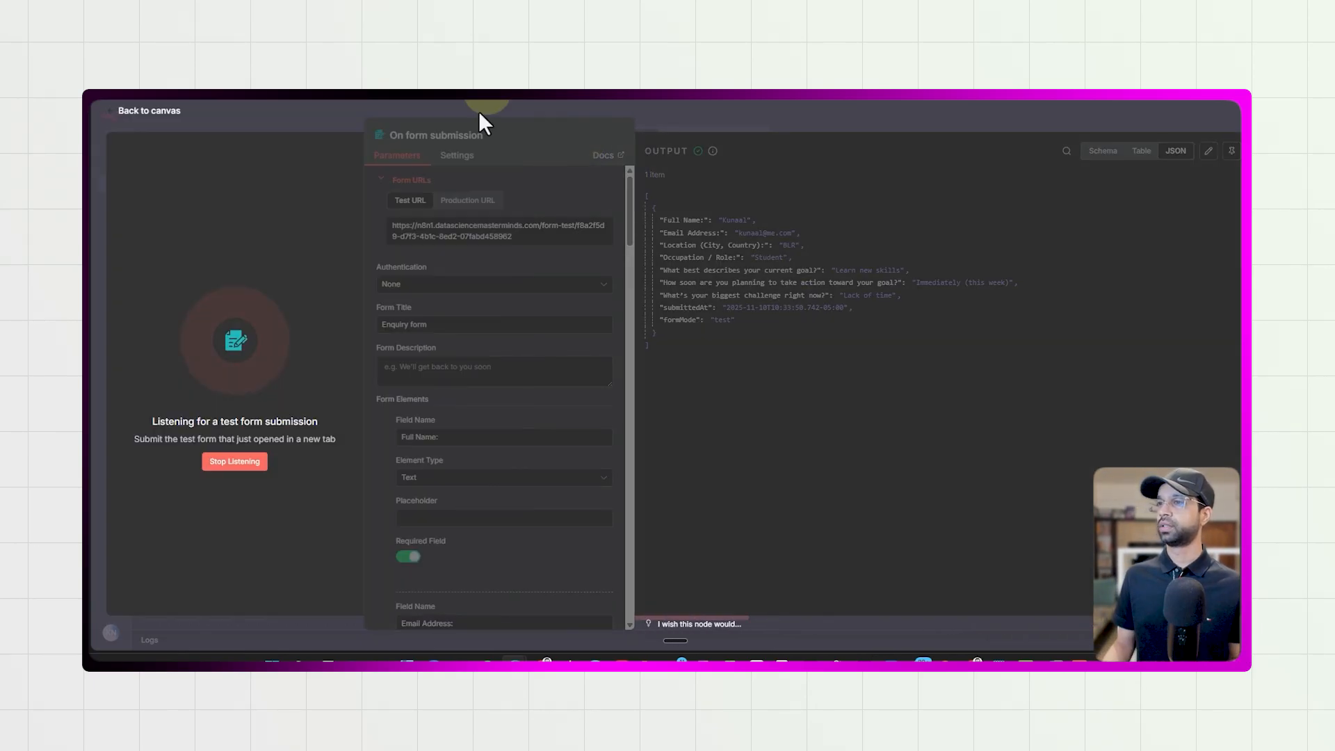
click(232, 465)
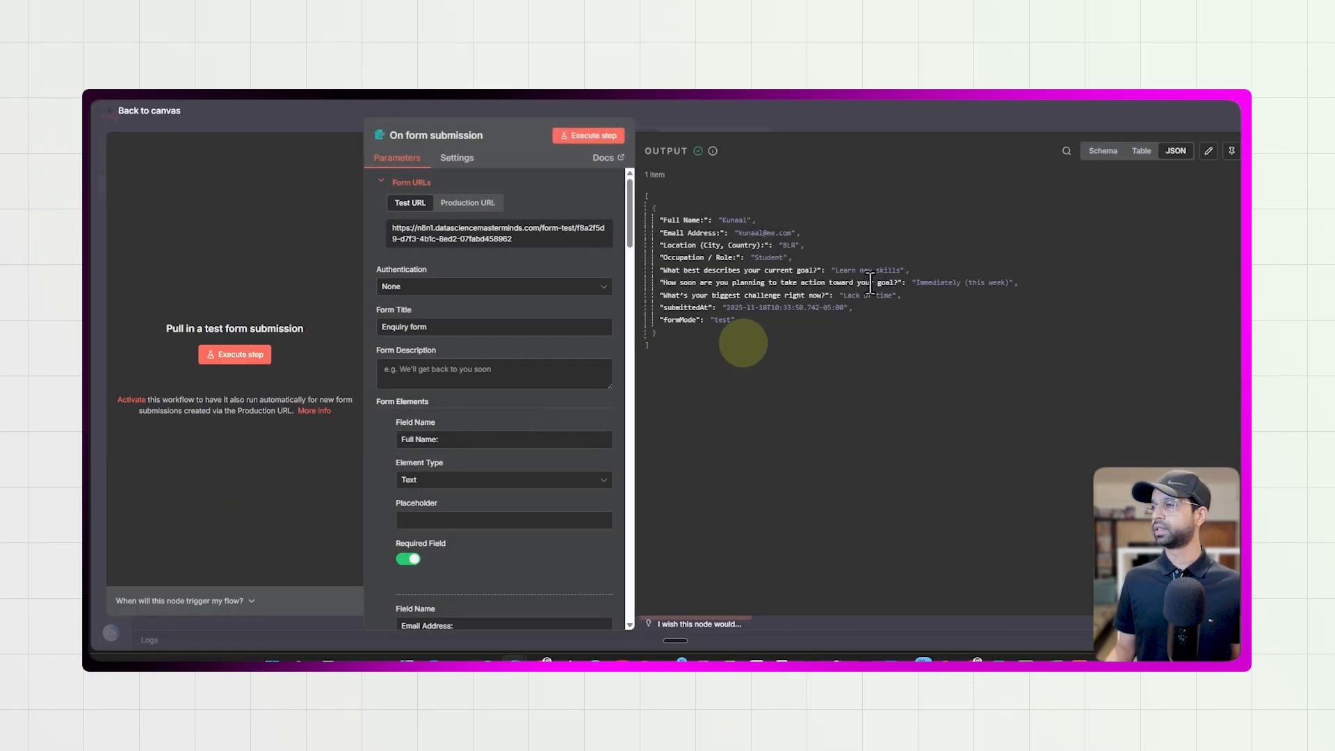
- Pin the On form submission output, execute the Score Lead node on it and return to the canvas
click(1232, 151)
click(154, 122)
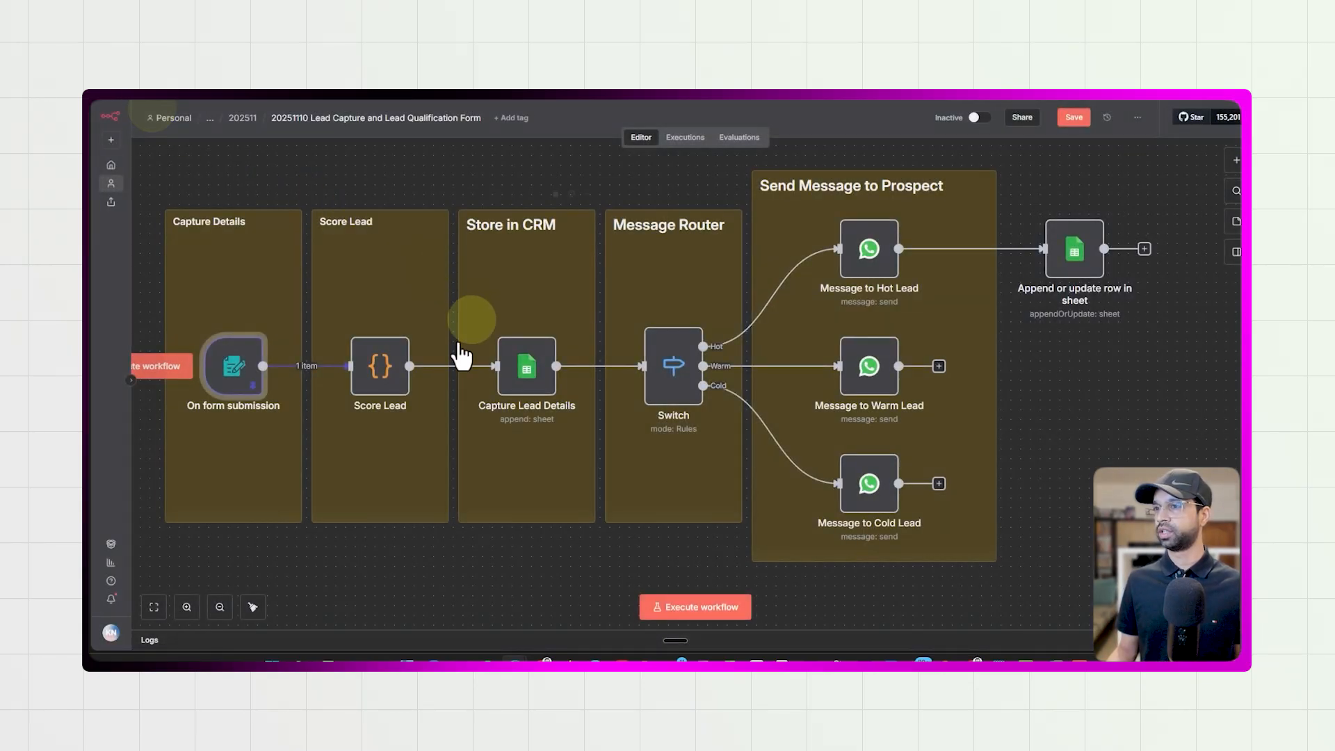
double_click(369, 375)
click(886, 138)
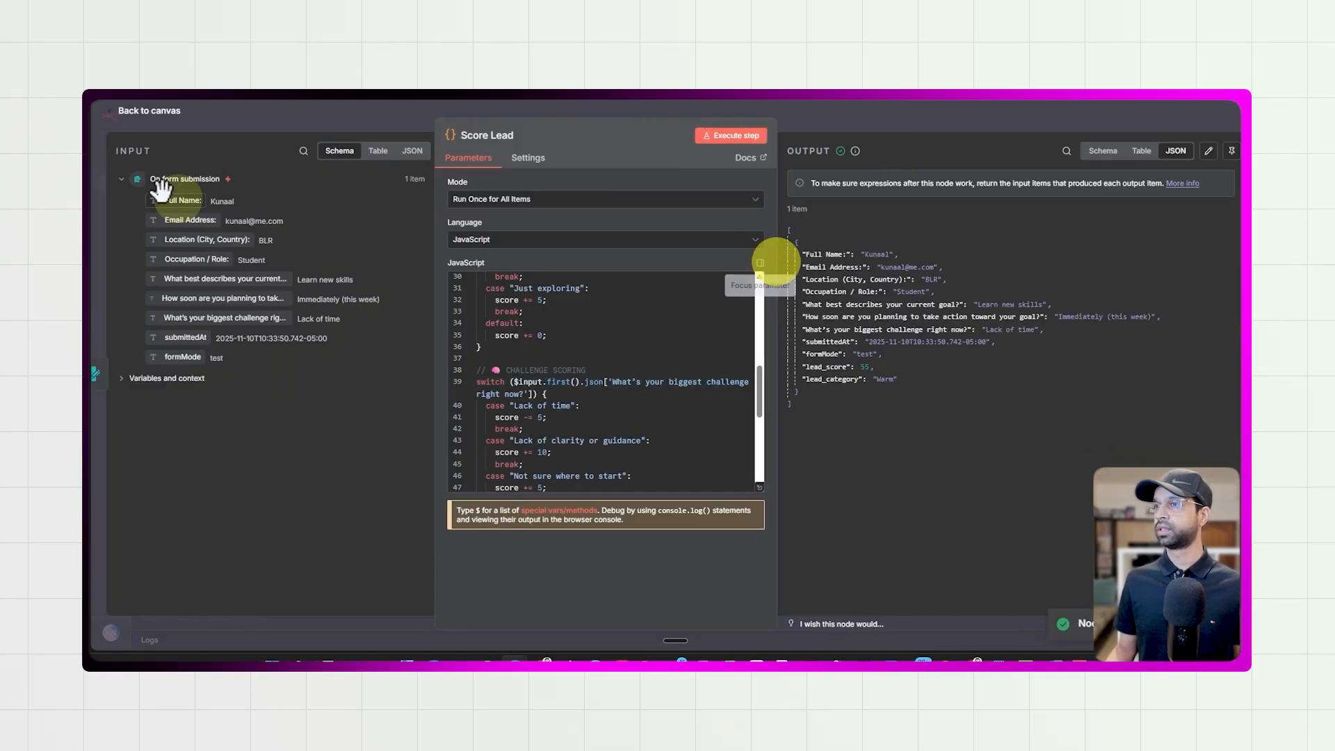
click(156, 114)
- Execute the Capture Lead Details node and check the appended lead row in the Lead1 sheet
double_click(520, 378)
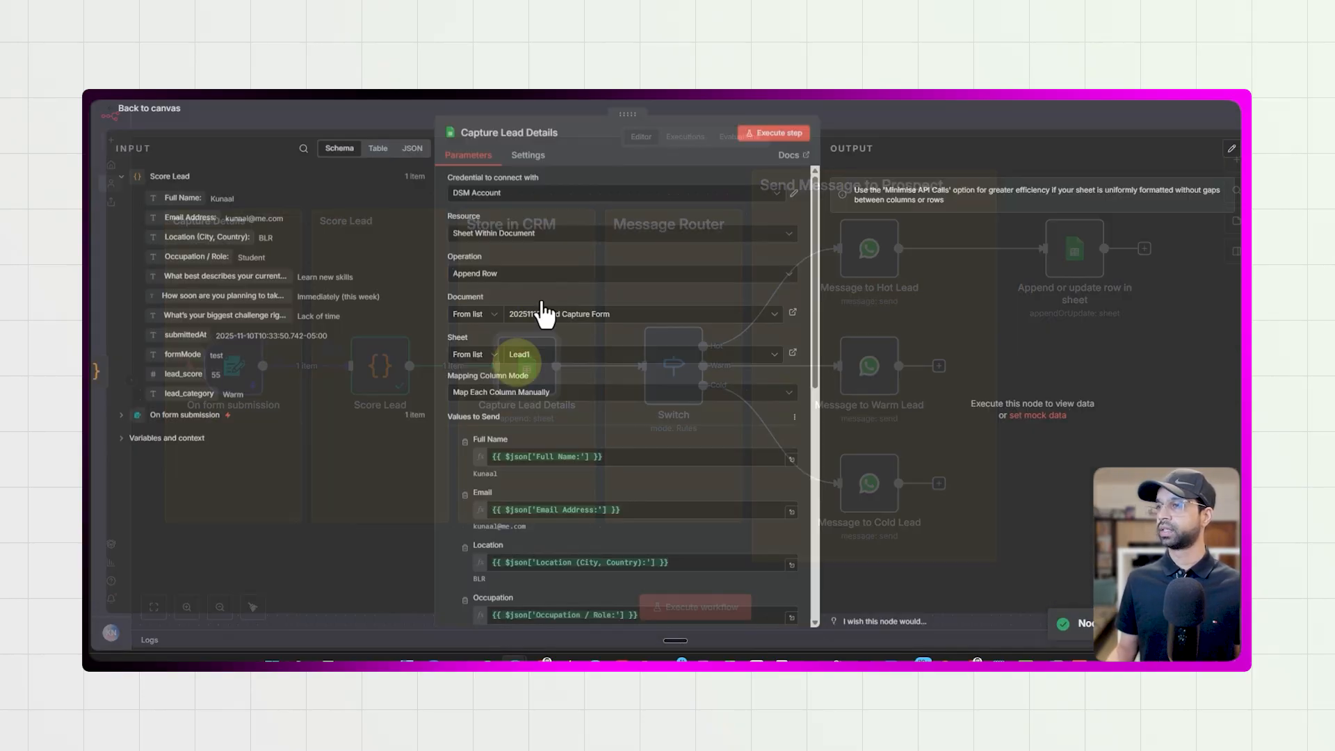
click(765, 133)
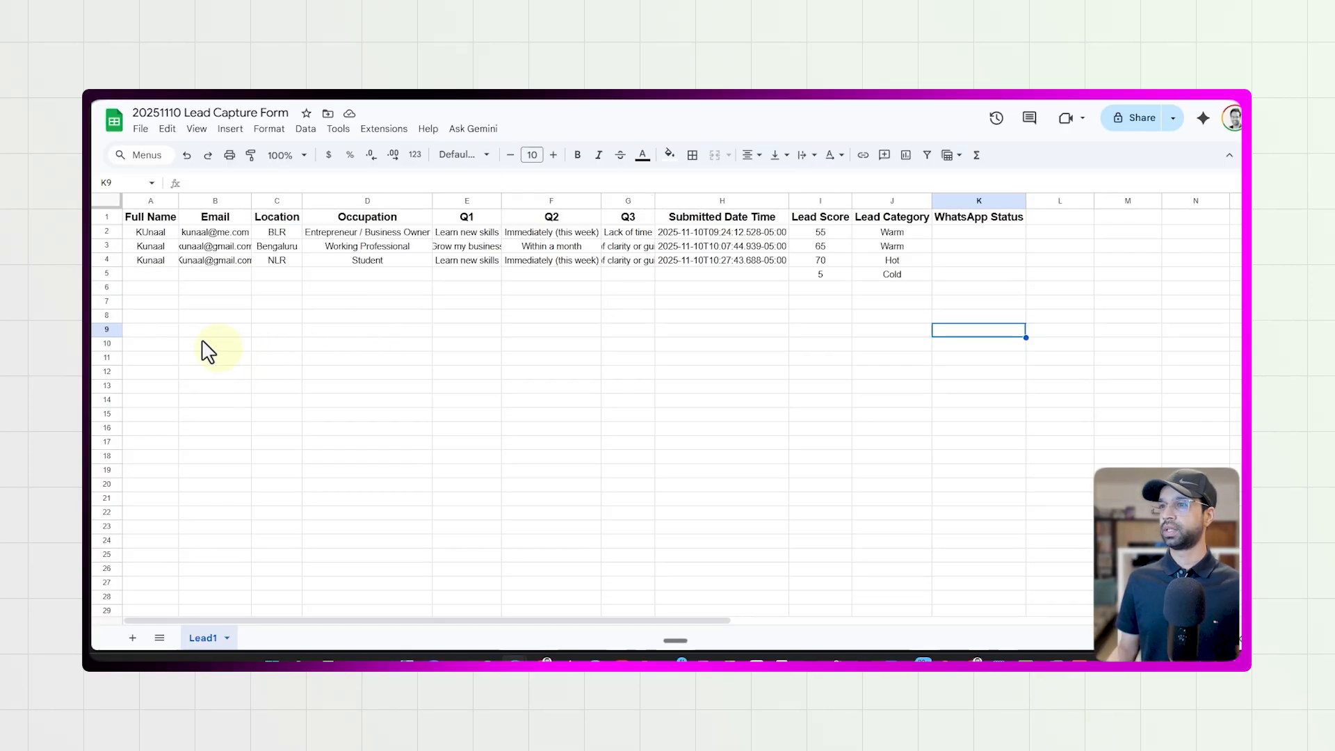
drag(154, 289, 870, 292)
click(859, 377)
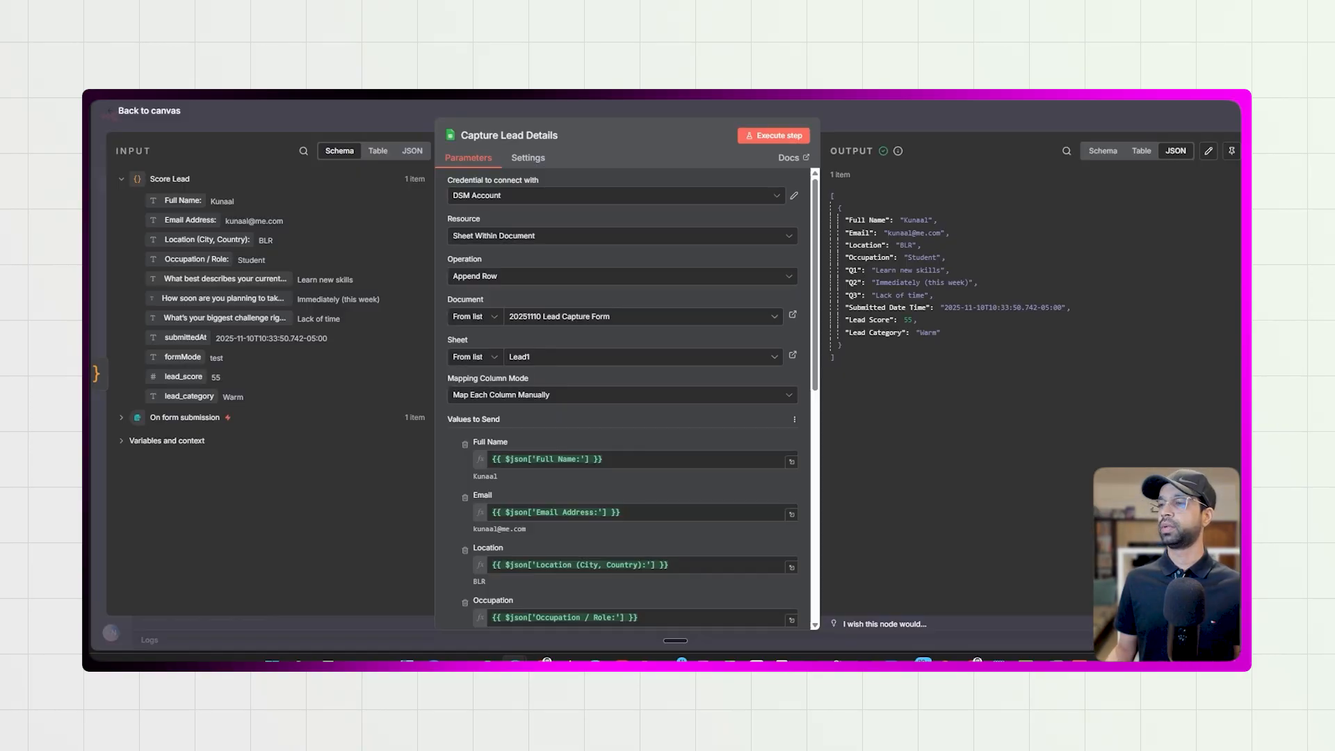
click(154, 118)
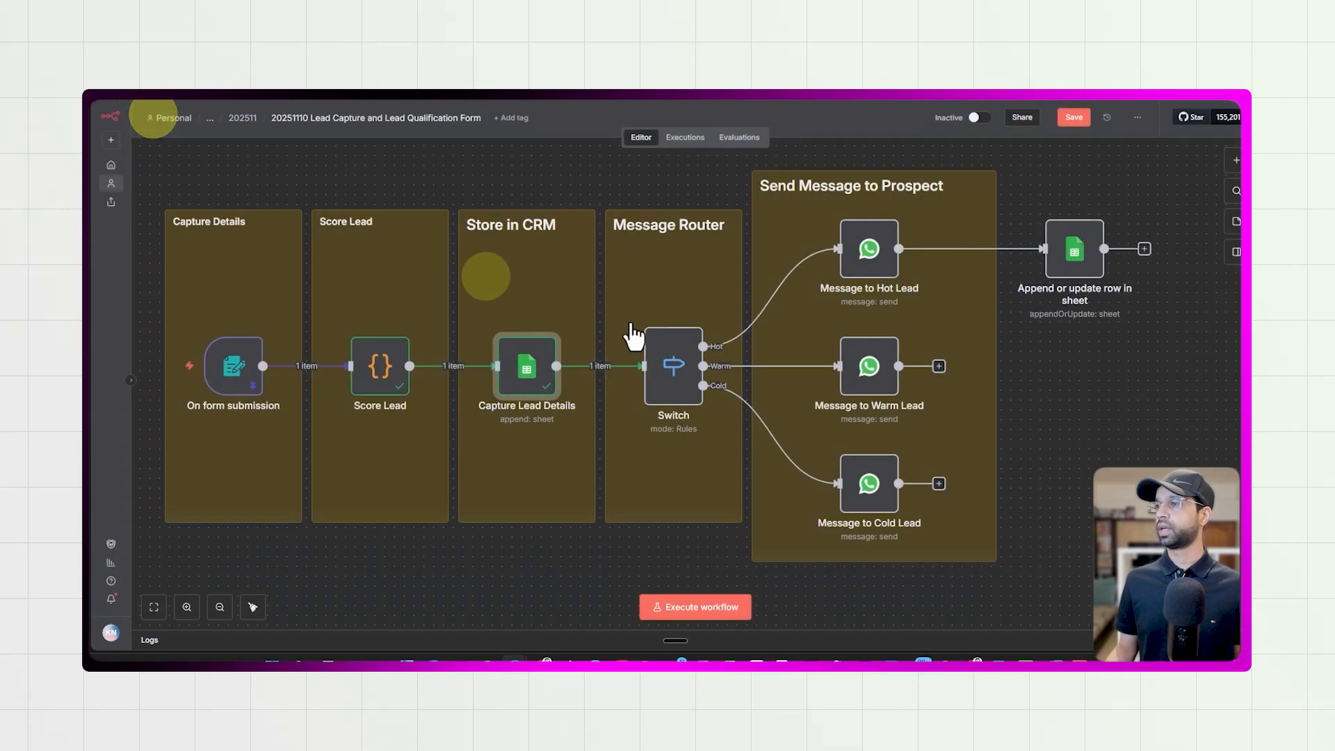
- Execute the Switch node, view its Warm output branch and return to the canvas
double_click(664, 370)
click(750, 137)
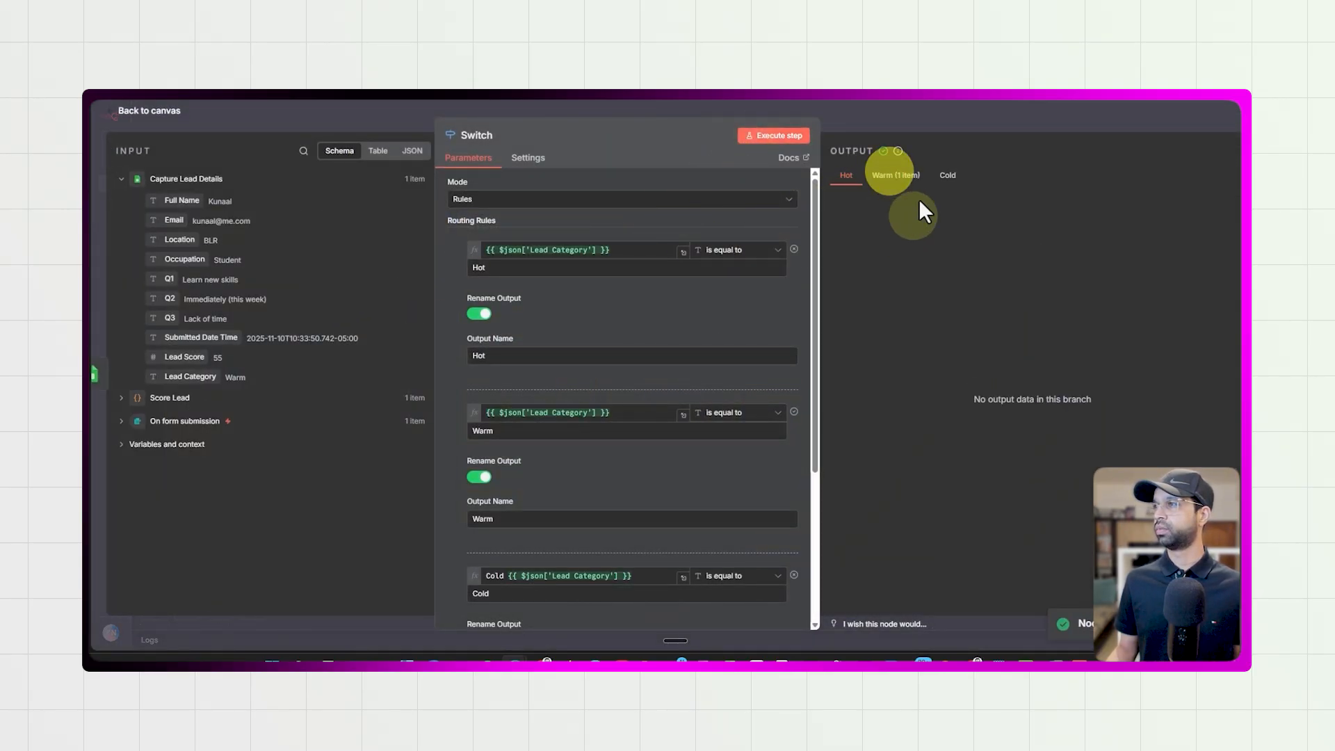
click(891, 175)
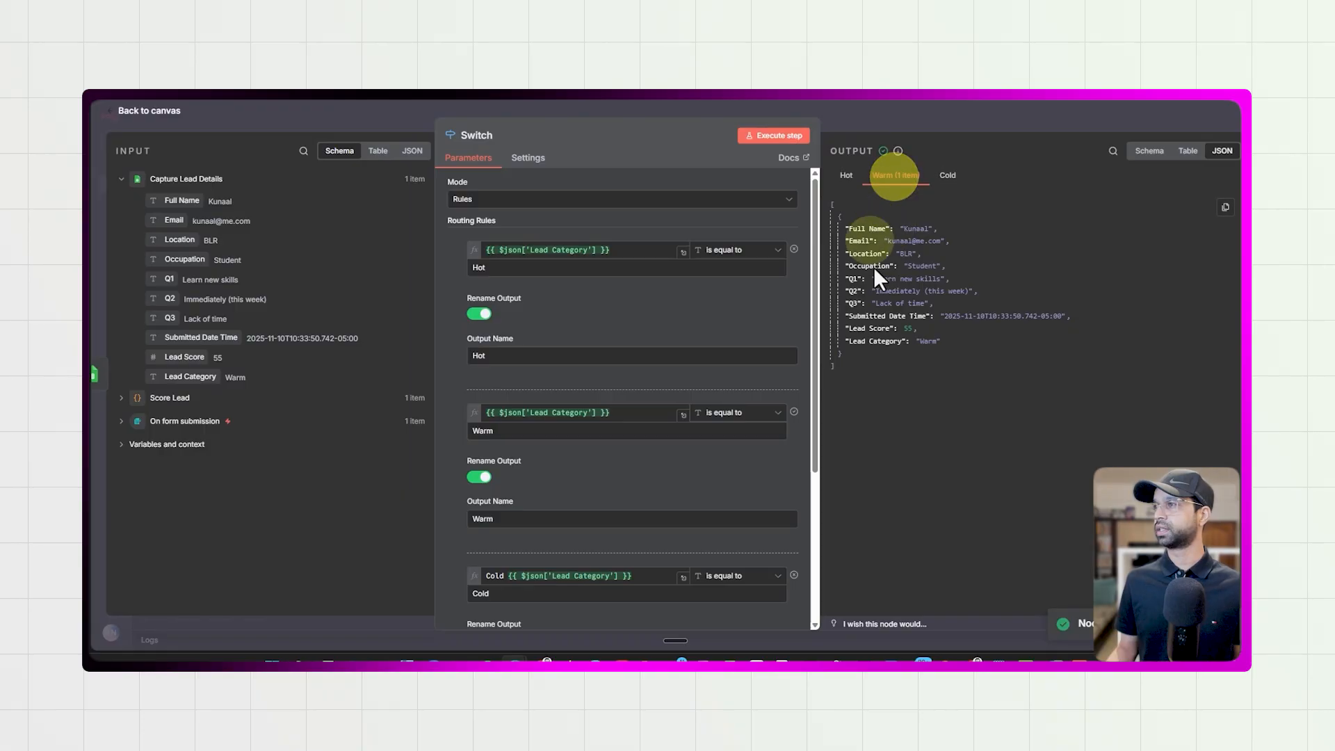
click(150, 110)
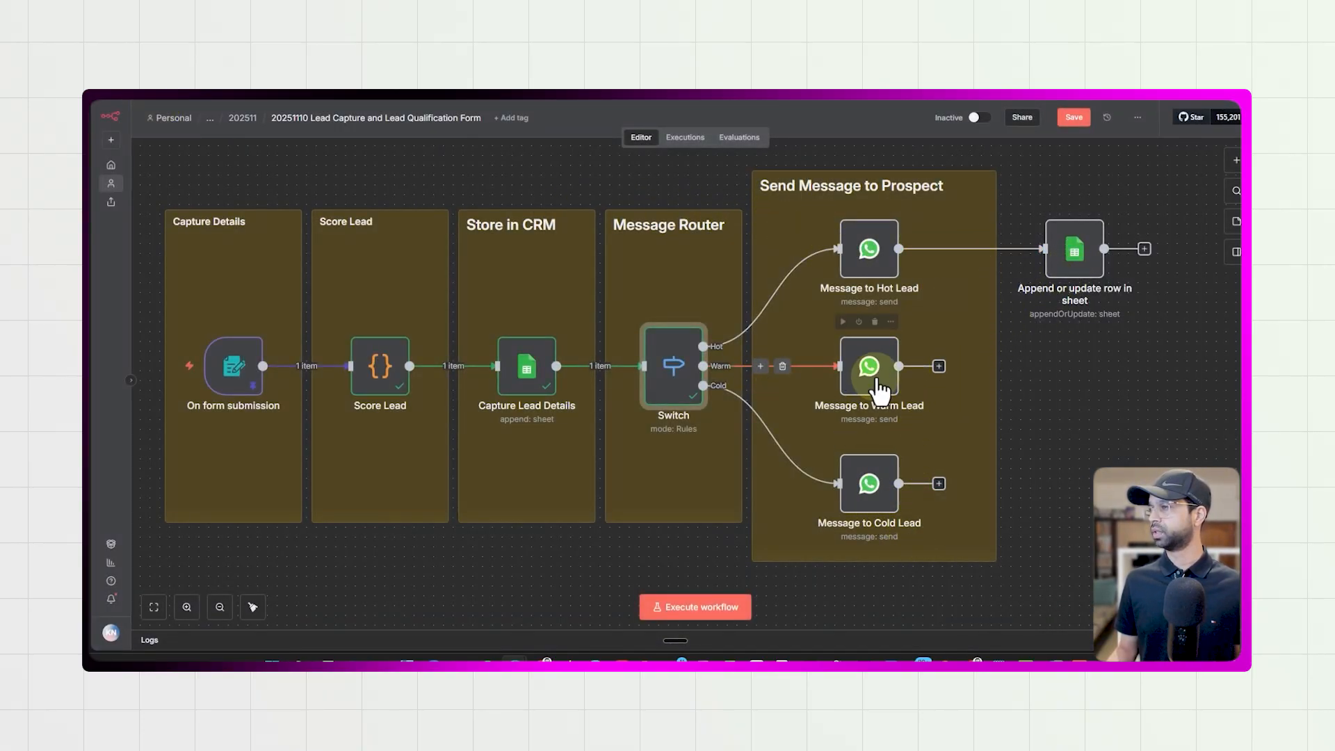
- Move the Append or update row in sheet node level with Message to Warm Lead and connect all three WhatsApp message nodes to it
mouse_move(980, 256)
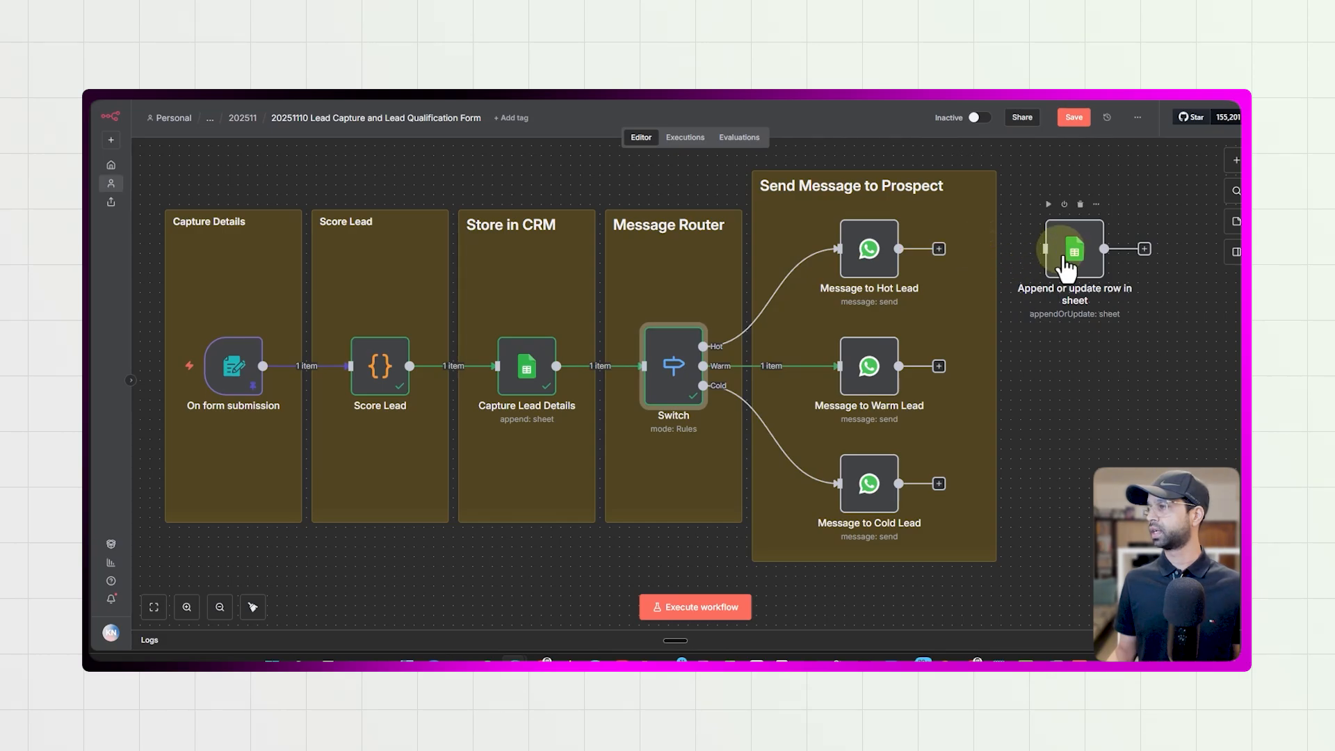
drag(1066, 264, 1077, 362)
drag(942, 372, 1068, 372)
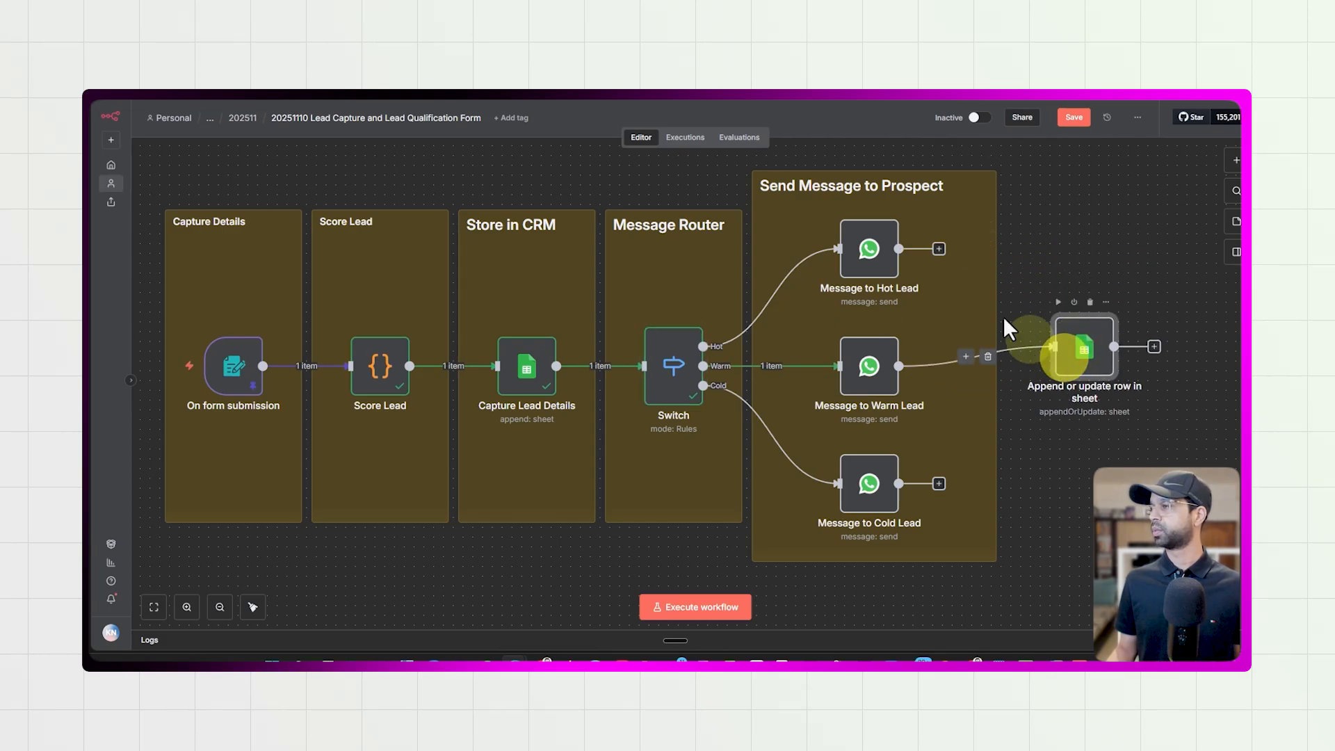
drag(939, 249, 1056, 348)
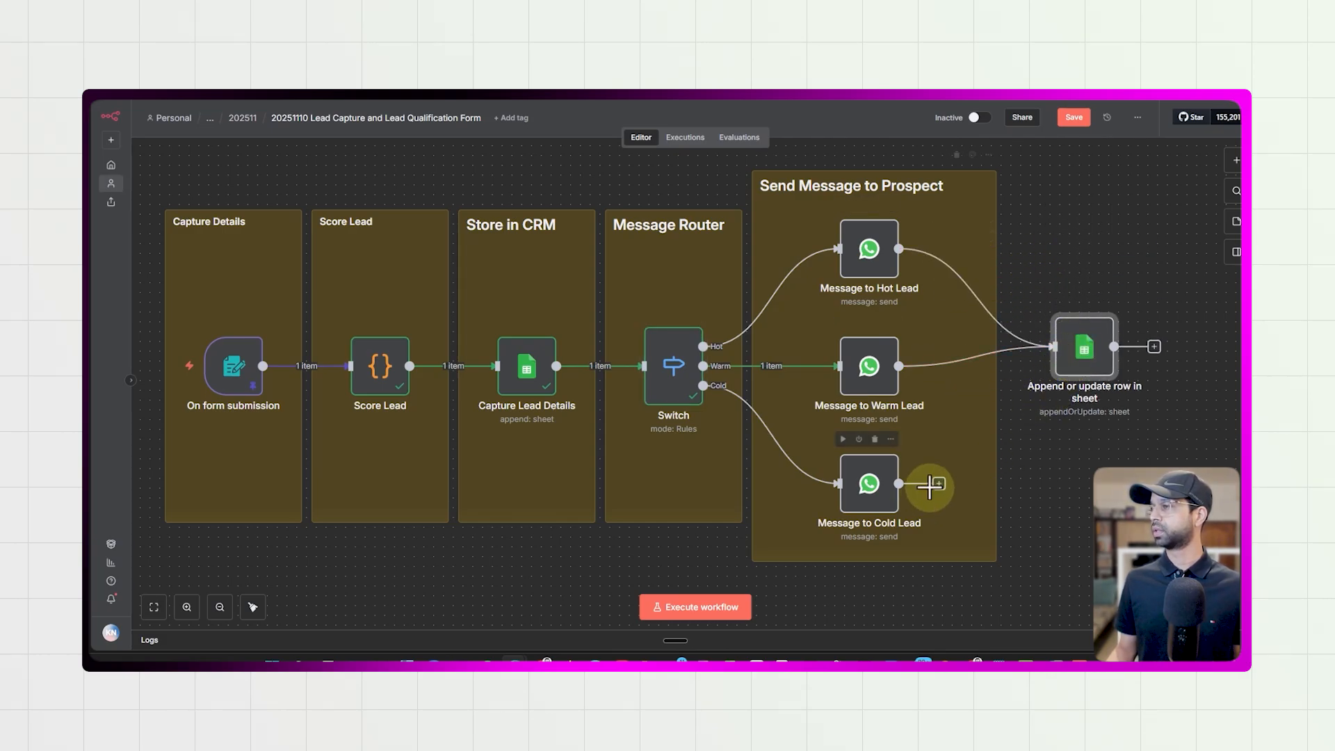
mouse_move(930, 487)
mouse_down()
mouse_move(977, 452)
mouse_move(1043, 357)
mouse_move(1097, 373)
mouse_up()
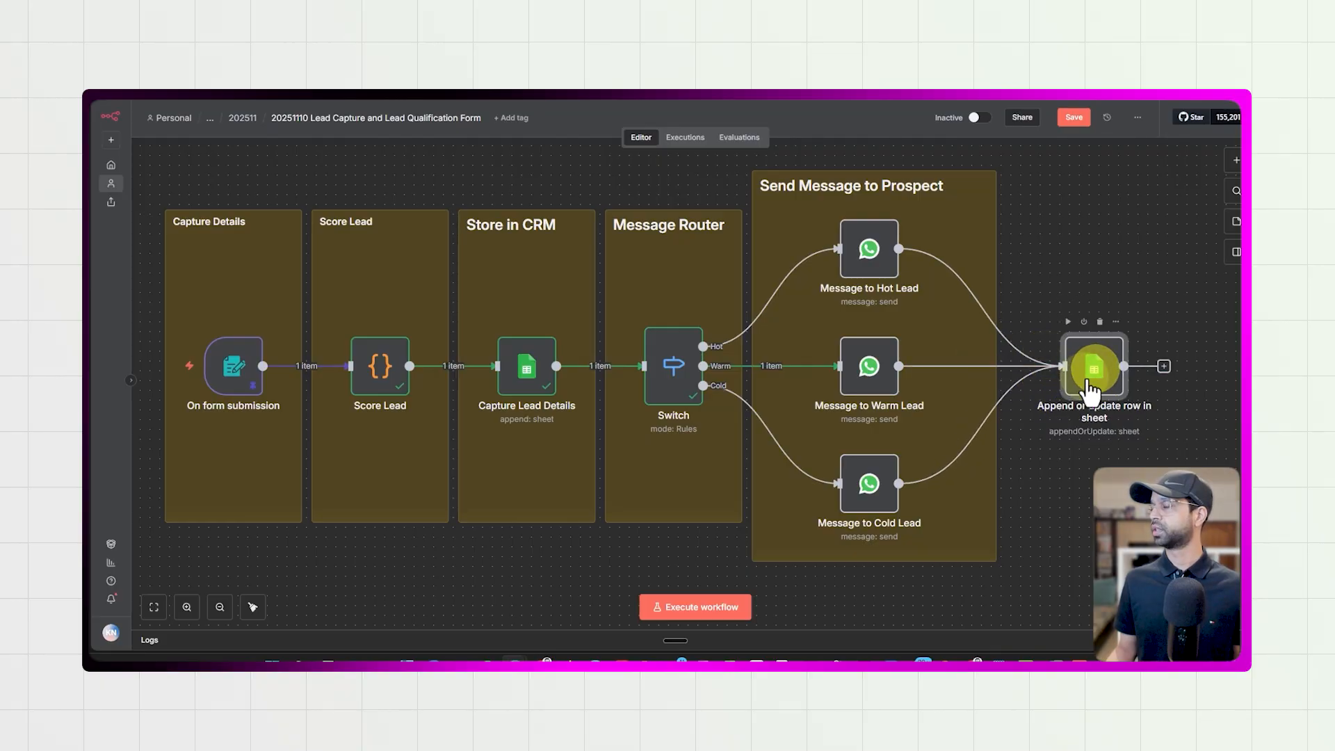
- Rename the Append or update row in sheet node to Update WhatsApp Status
key(F2)
text(Up)
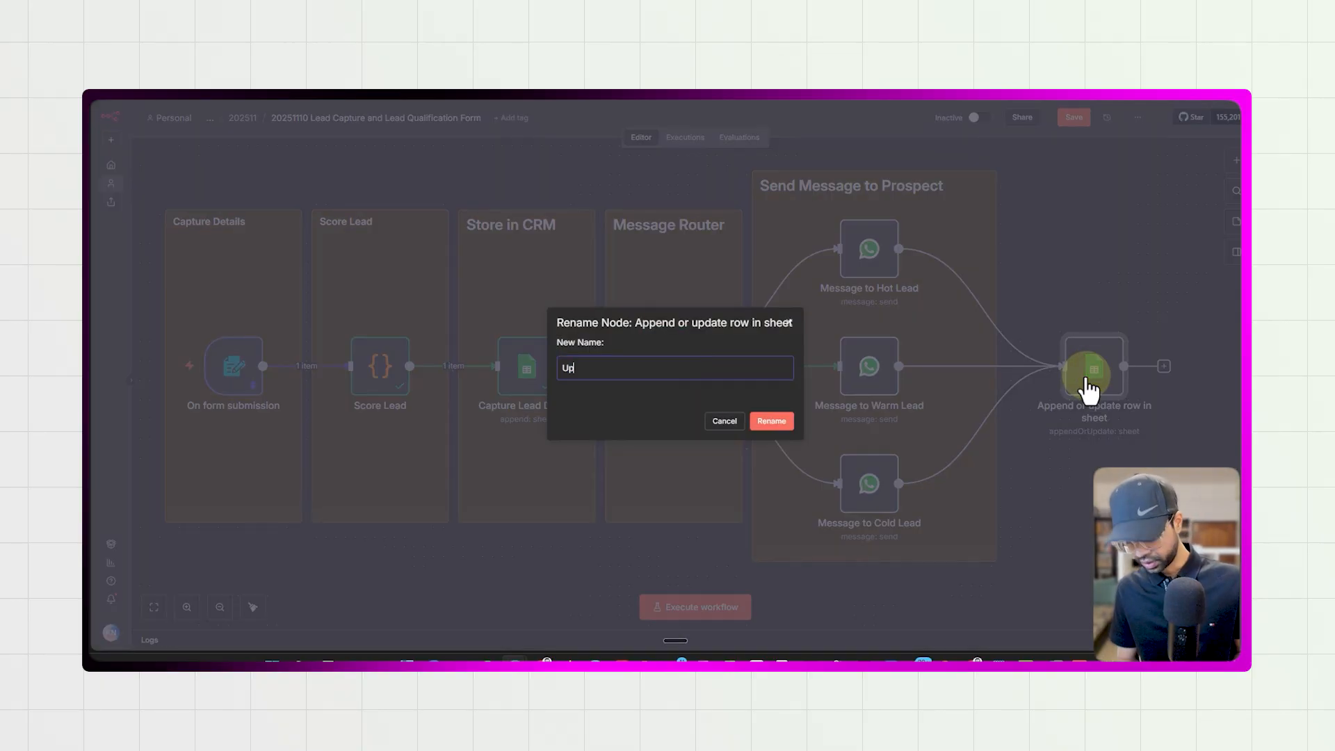
text(date WhatsA)
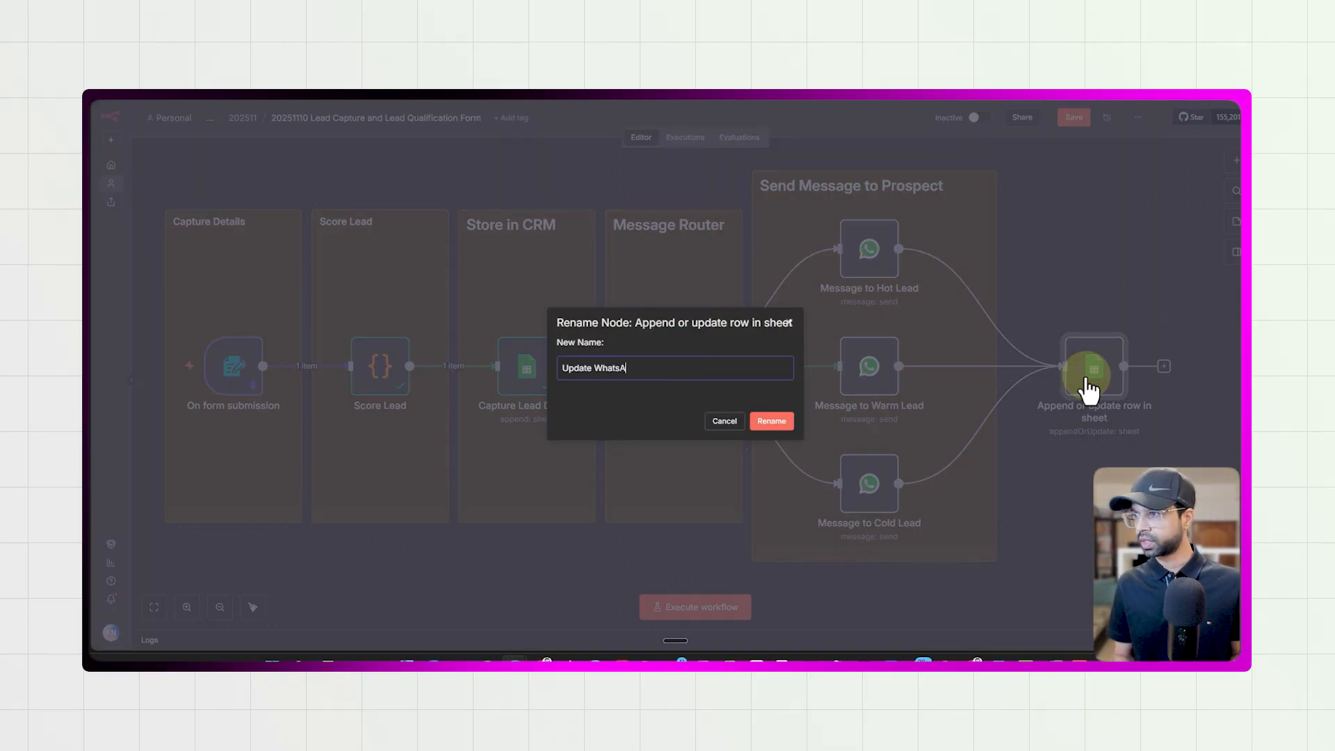
text(pp Syatus)
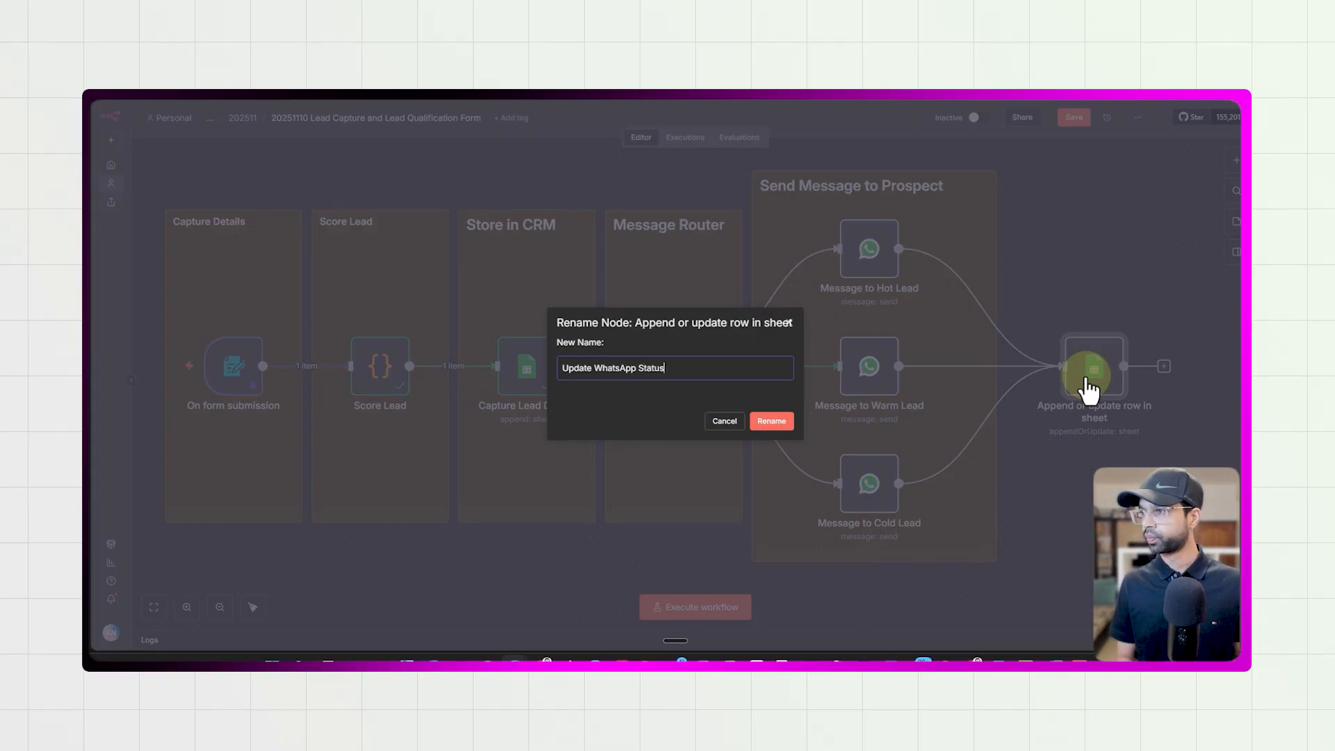
key(Return)
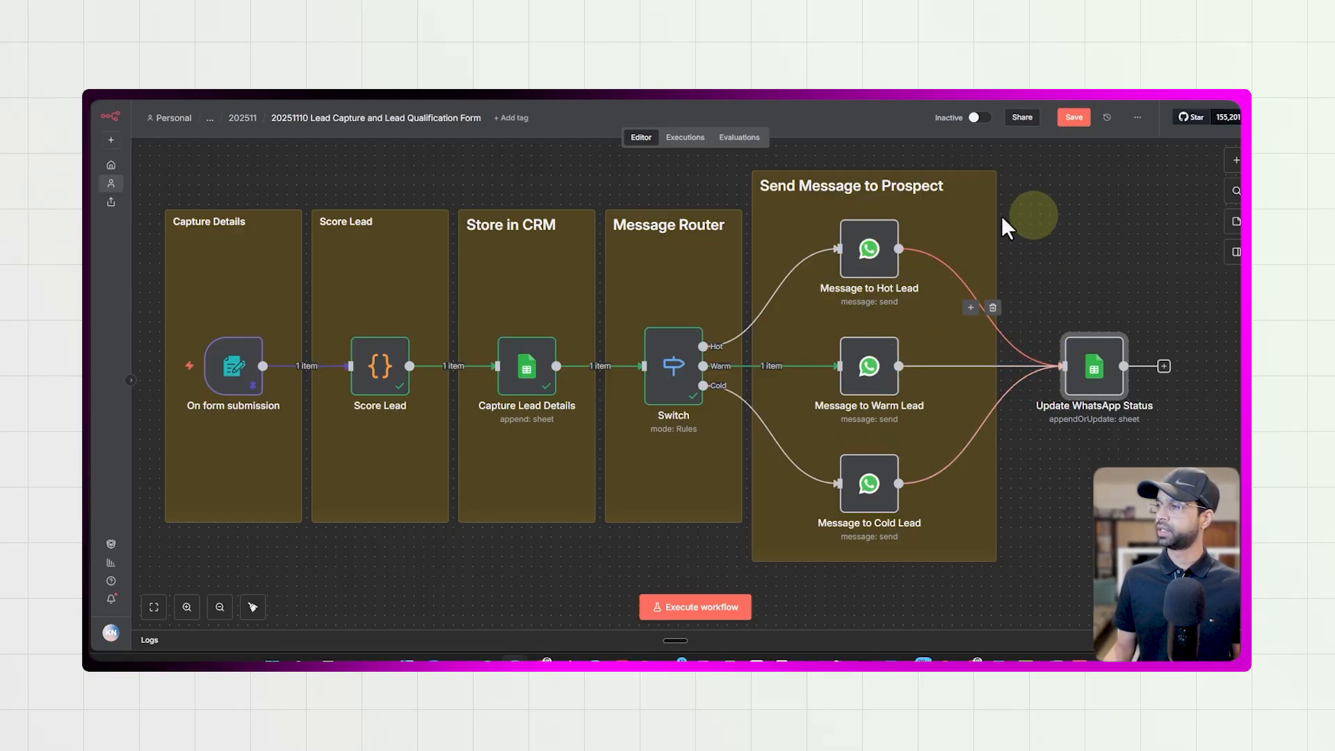
- Save the workflow and shift the Update WhatsApp Status node slightly farther from the message nodes
click(1075, 118)
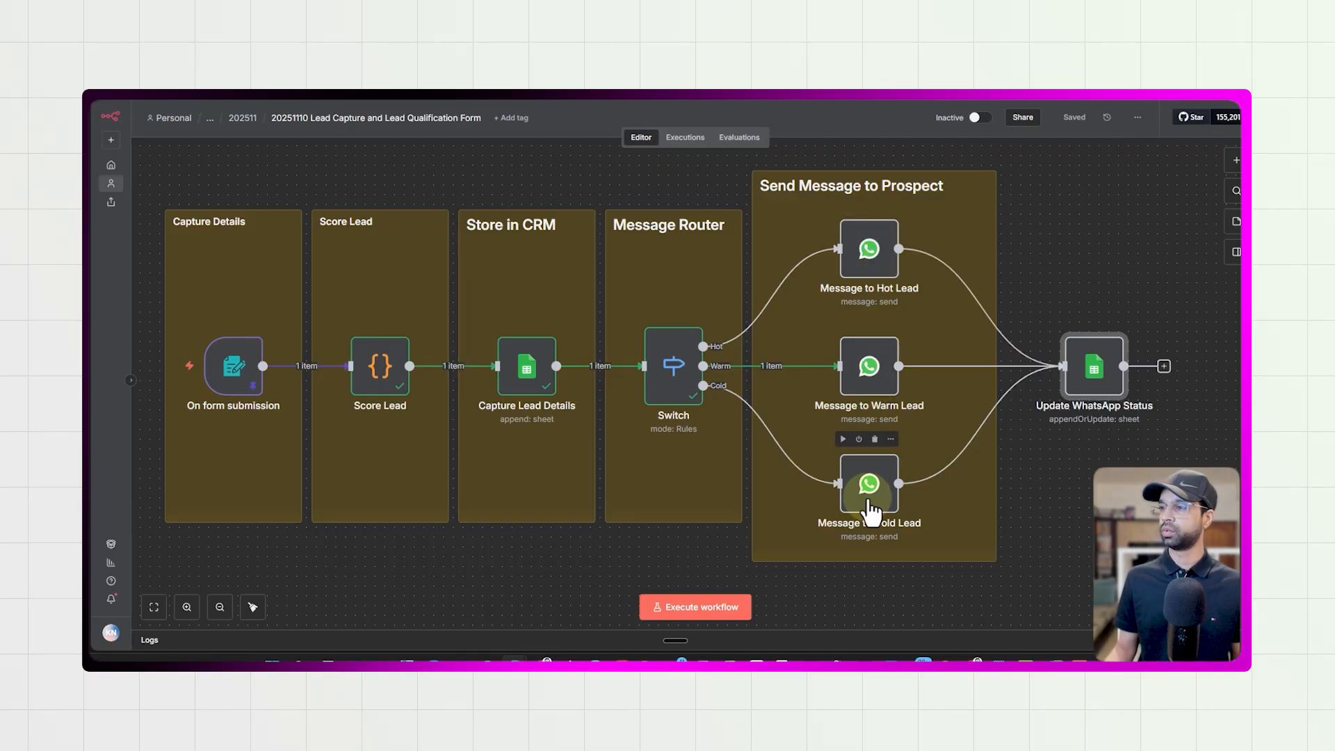
drag(1094, 379, 1104, 381)
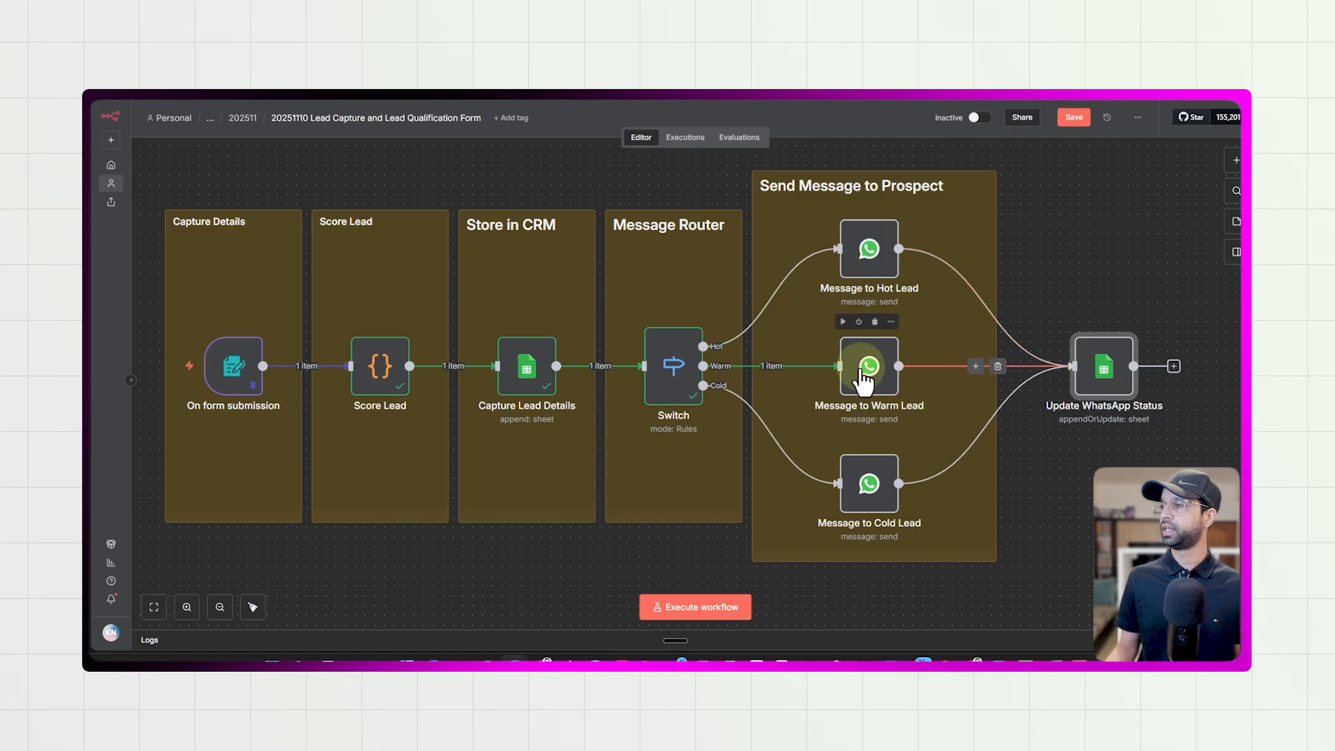
- Execute the Message to Warm Lead node and check the delivered warm-lead message in the WhatsApp chat
click(843, 321)
mouse_move(924, 659)
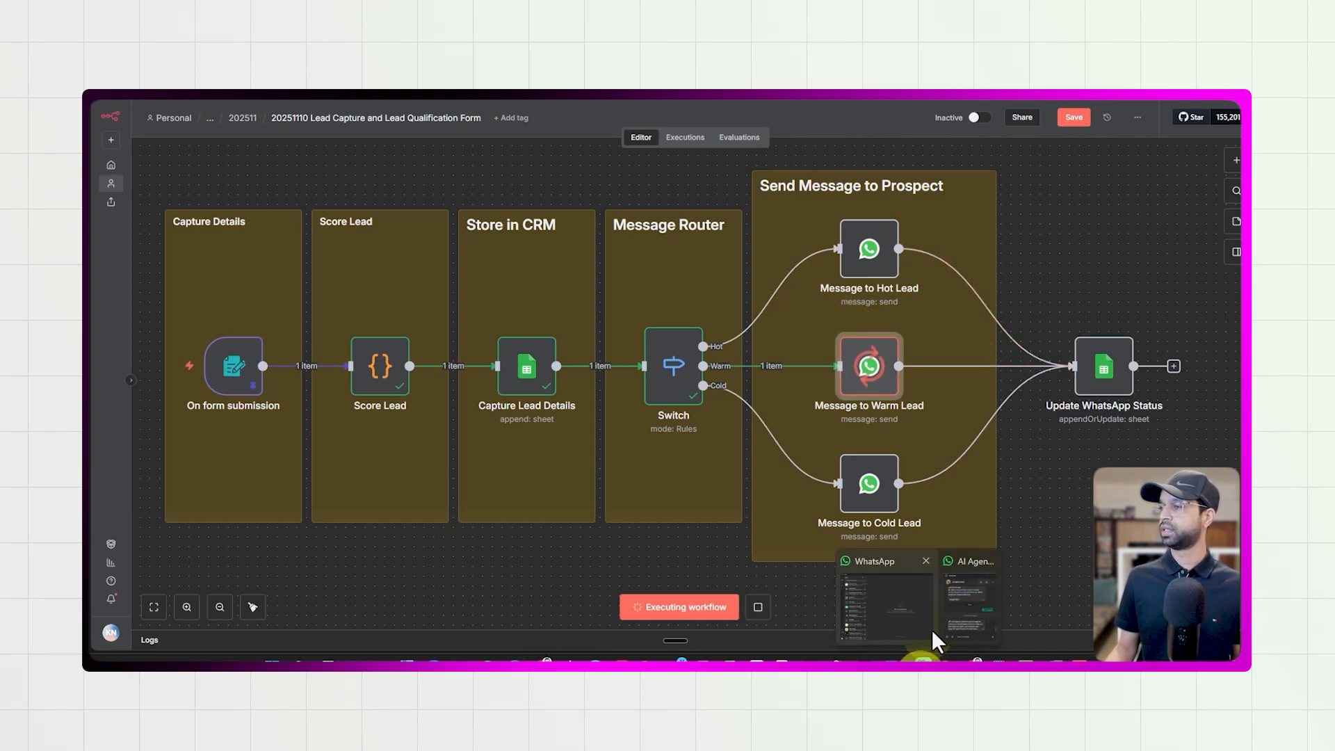
click(985, 598)
drag(996, 286, 1047, 313)
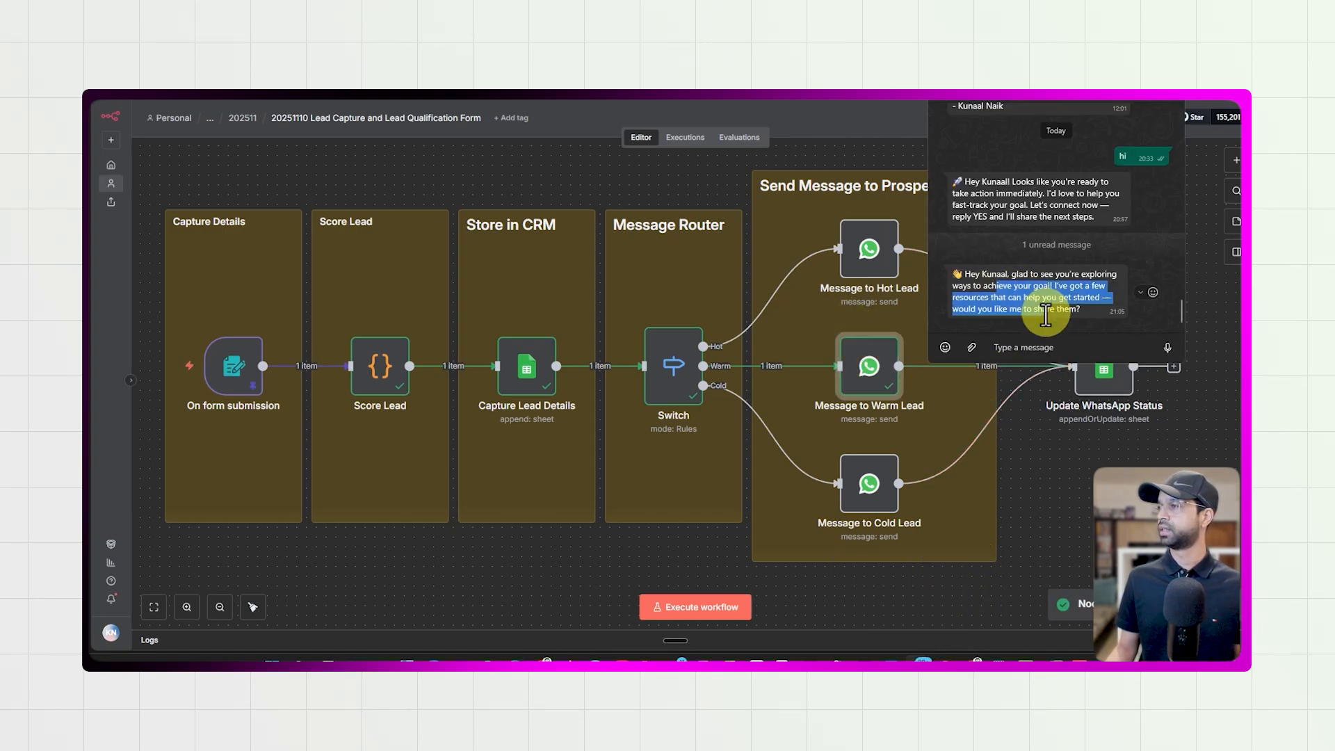
click(1074, 532)
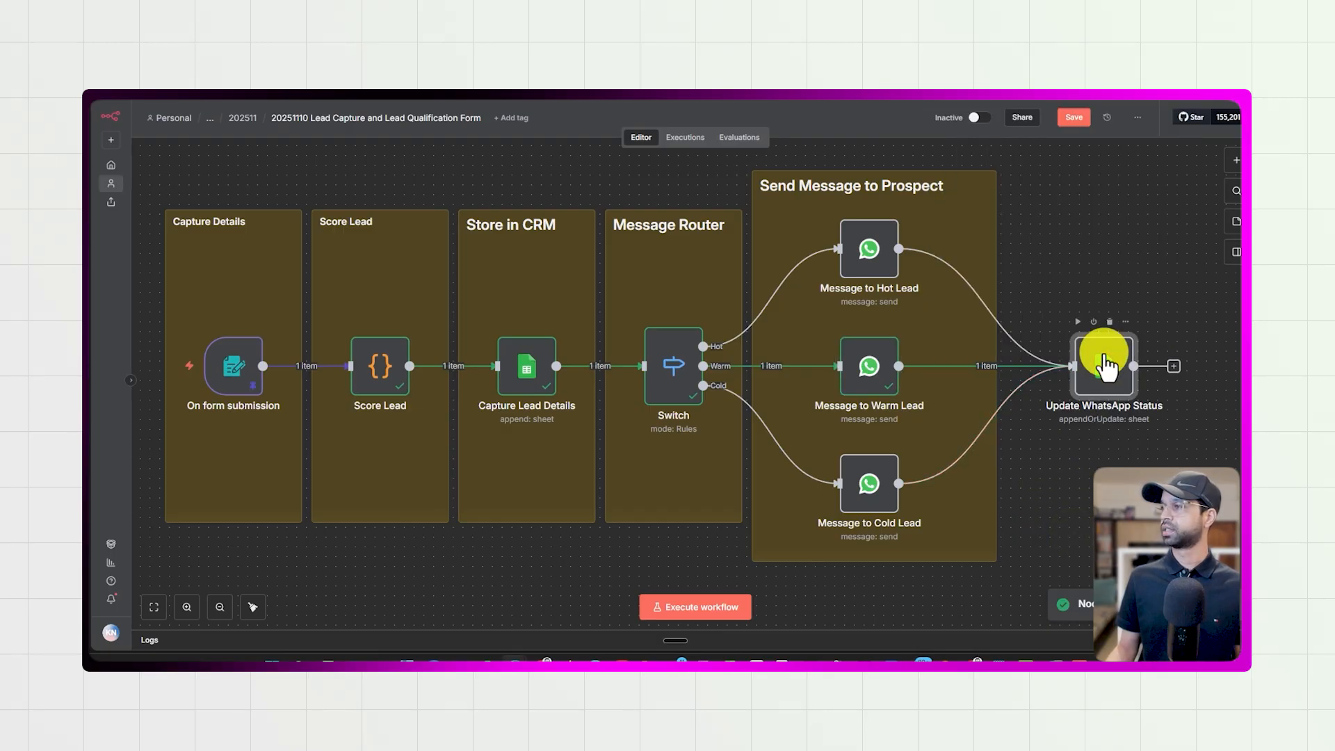
- Try to execute the Update WhatsApp Status node and check the newest lead's row in the Lead1 sheet
double_click(1104, 358)
click(769, 137)
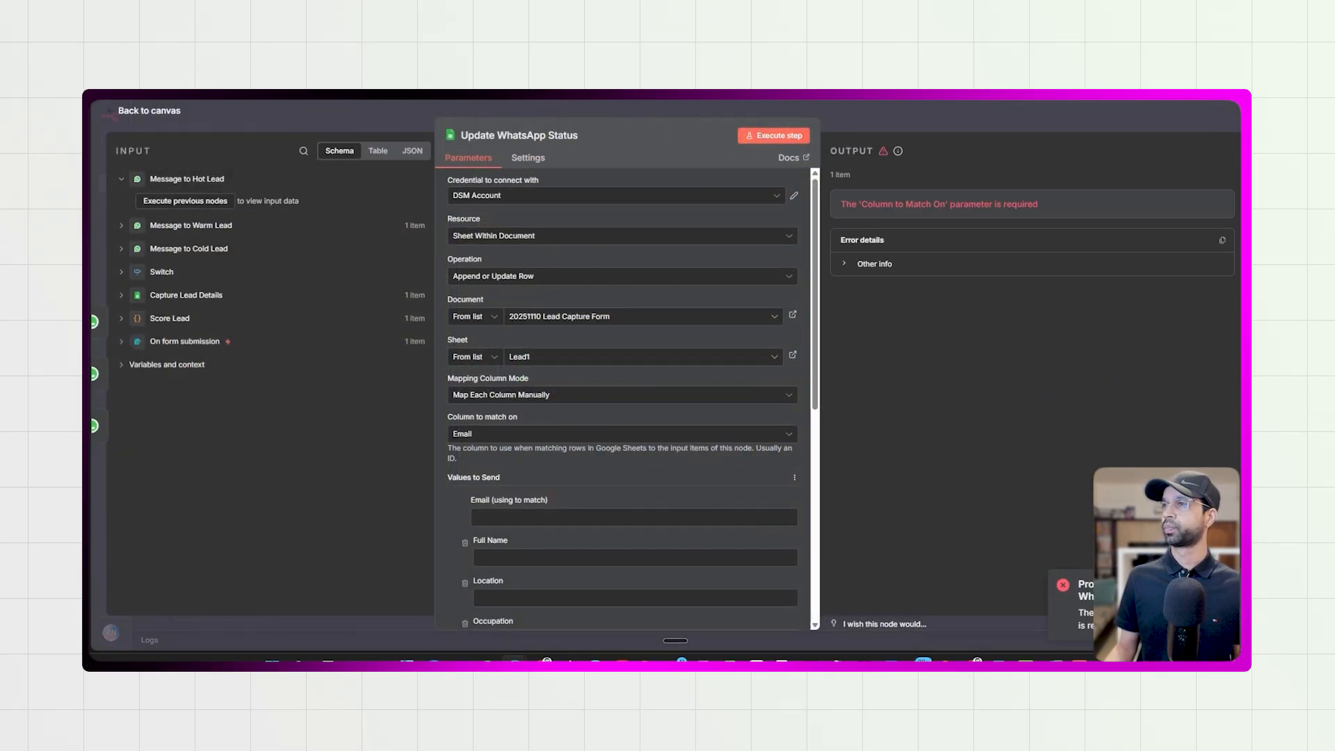
key(ctrl+Tab)
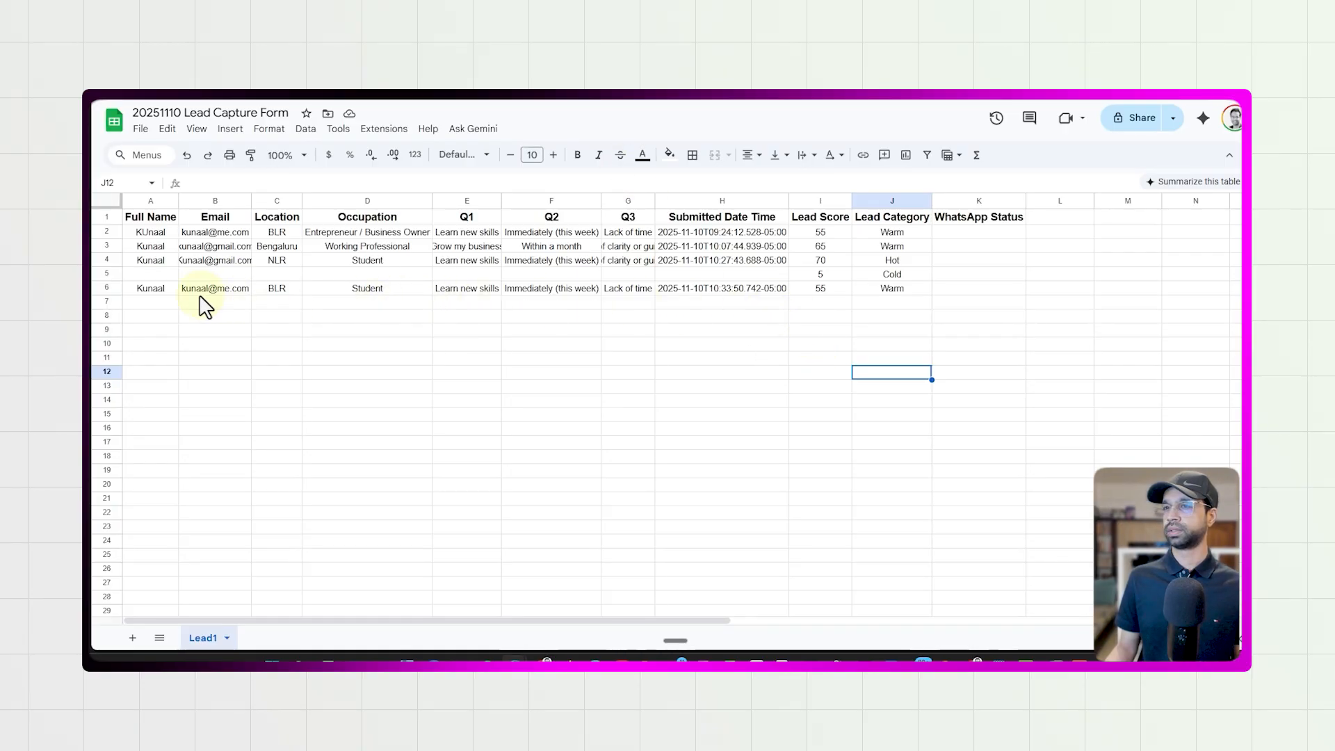
drag(200, 290, 936, 288)
click(896, 291)
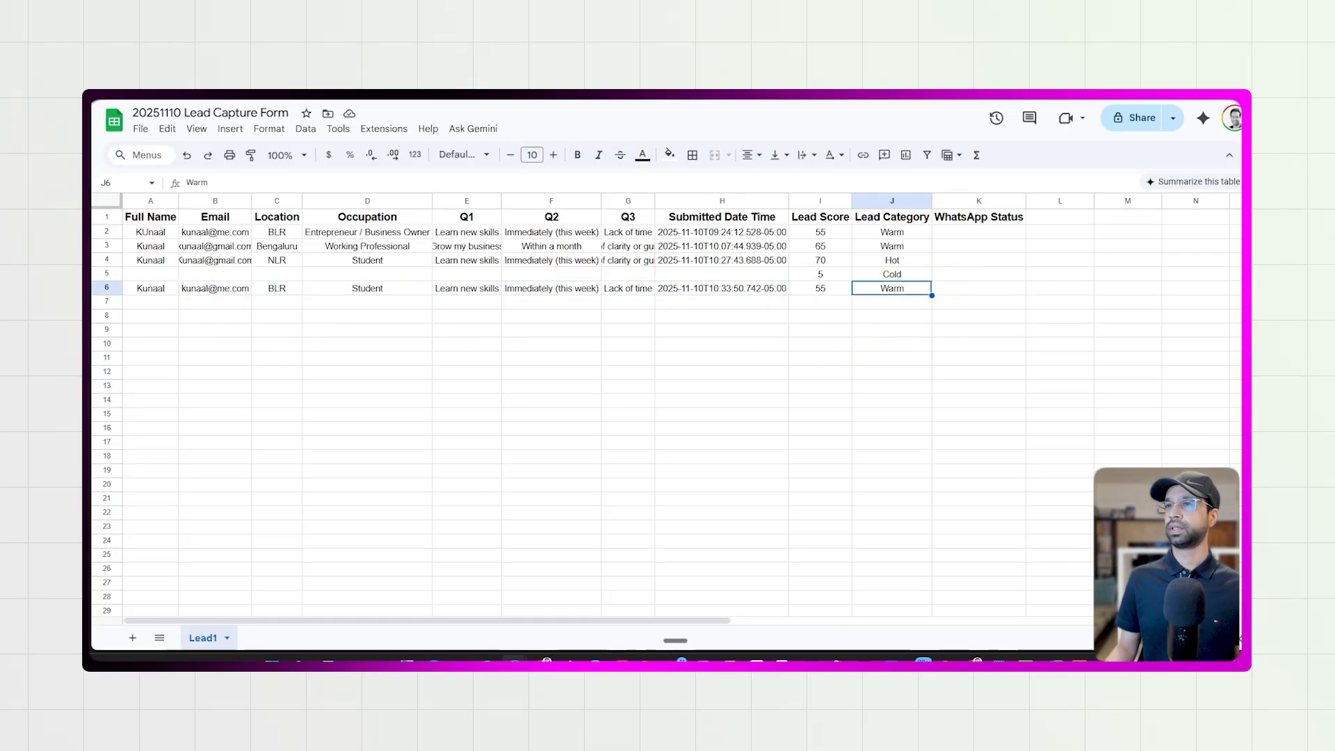
key(ctrl+shift+Tab)
- In the Update WhatsApp Status node, map the form submission's Email Address to the Email (using to match) value
scroll(612, 414, down, 3)
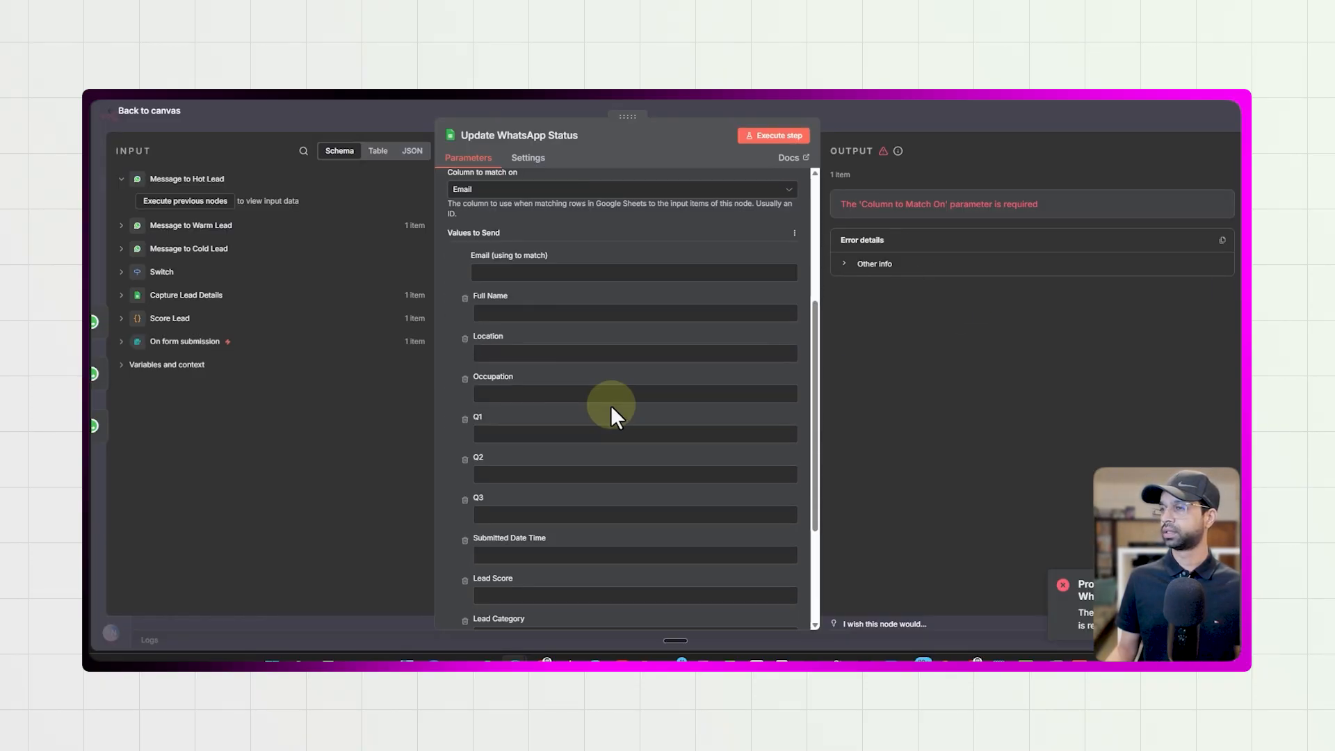
scroll(598, 396, up, 1)
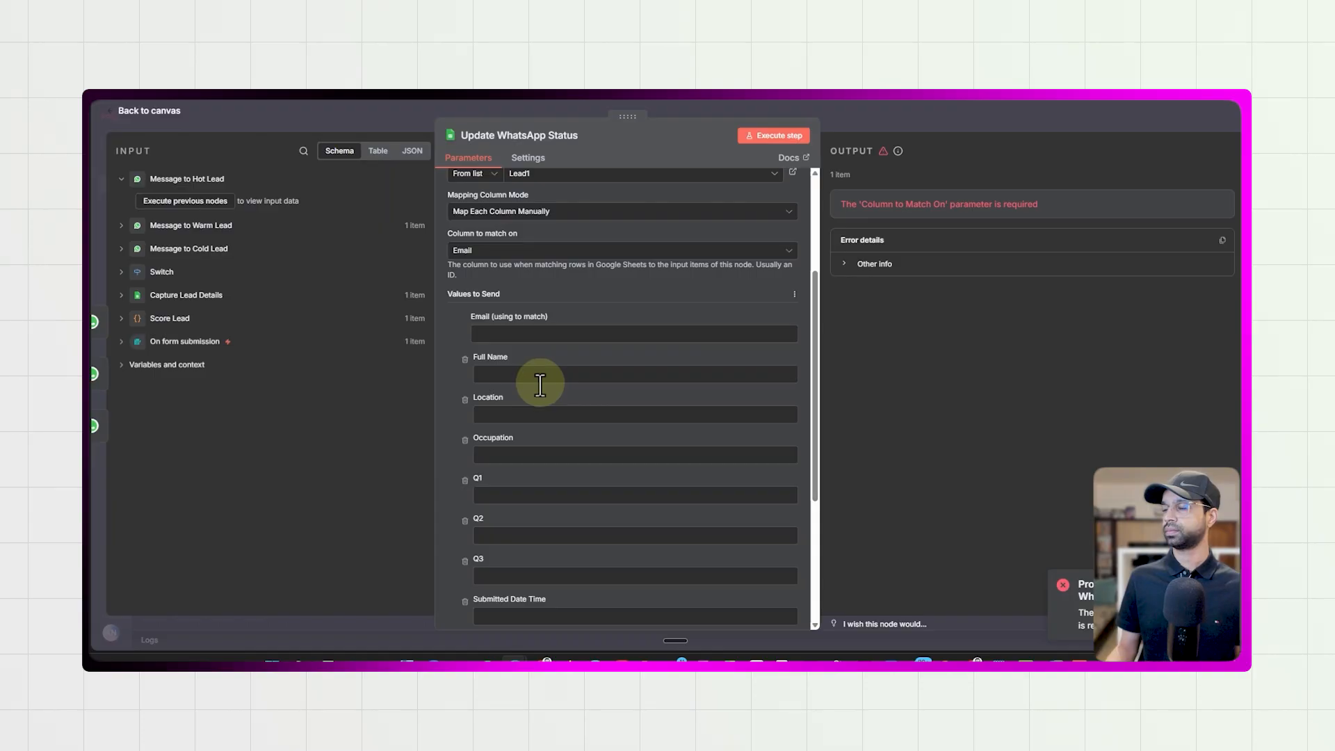
scroll(540, 384, down, 4)
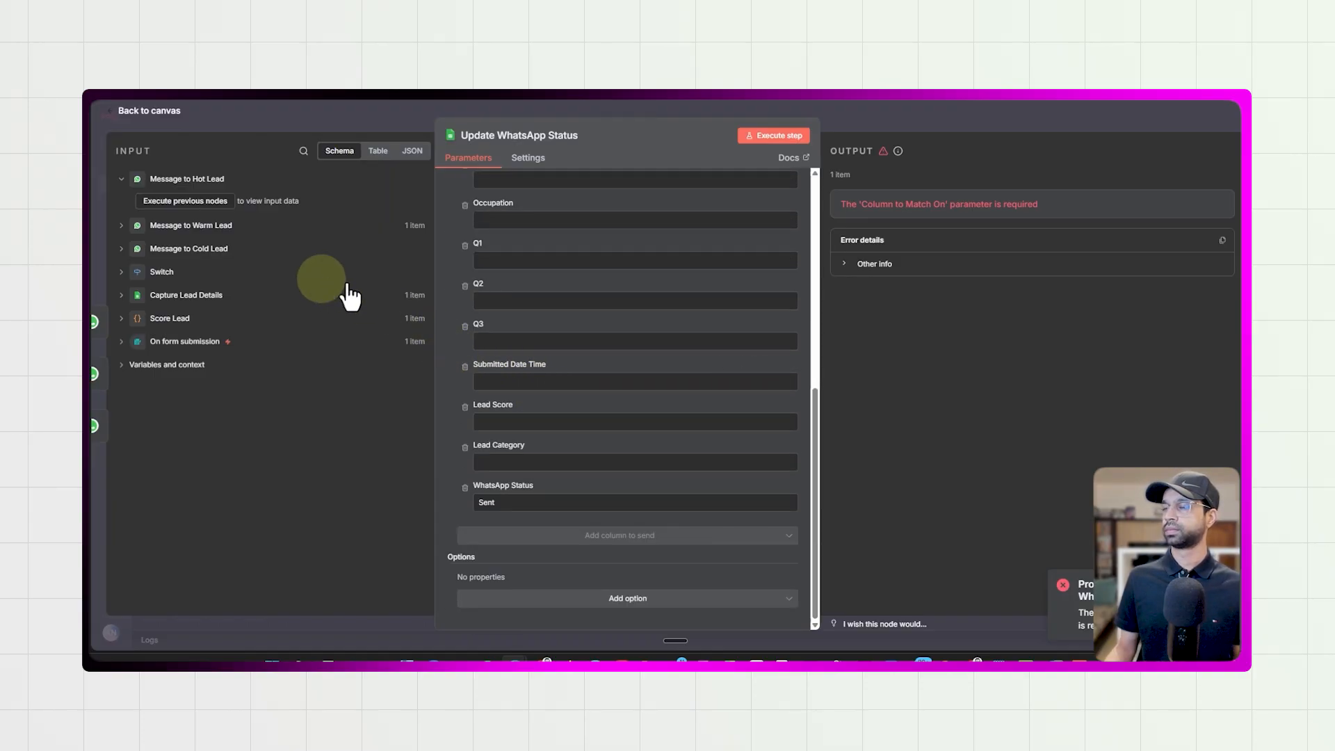
scroll(512, 298, up, 4)
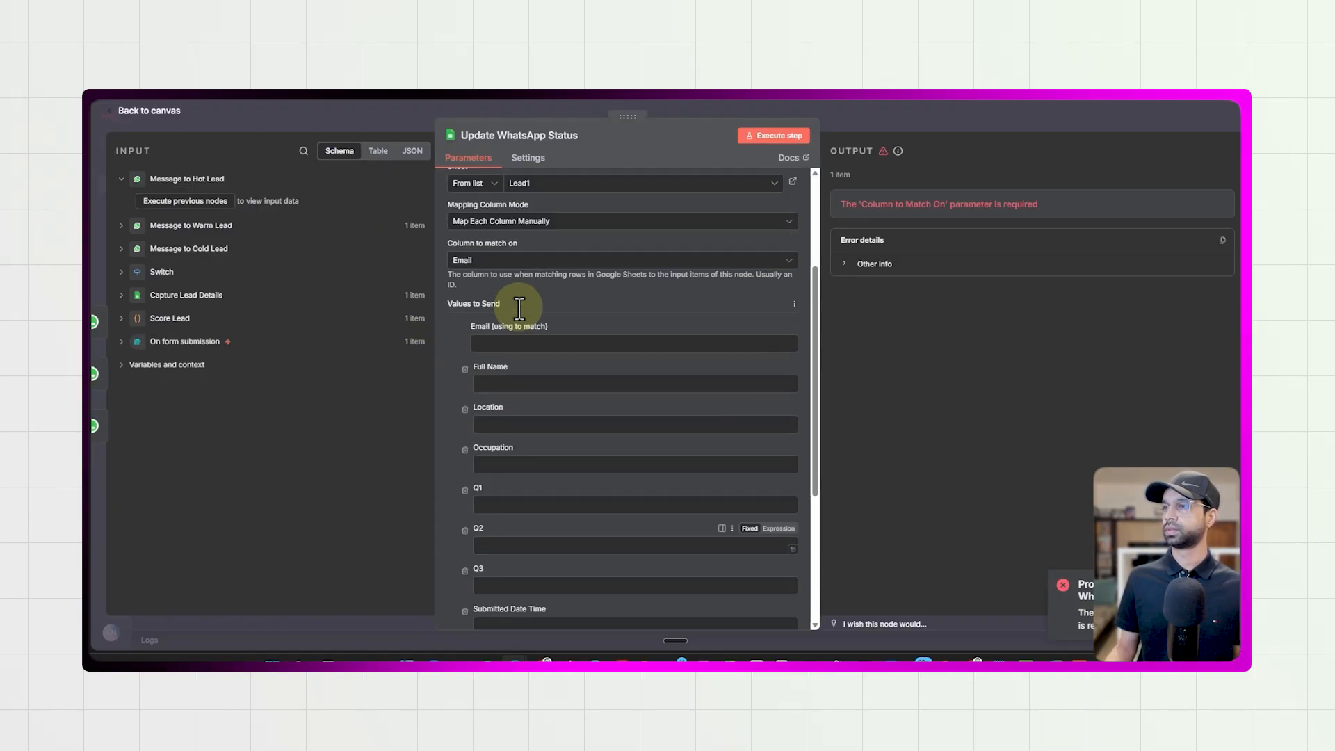
click(149, 112)
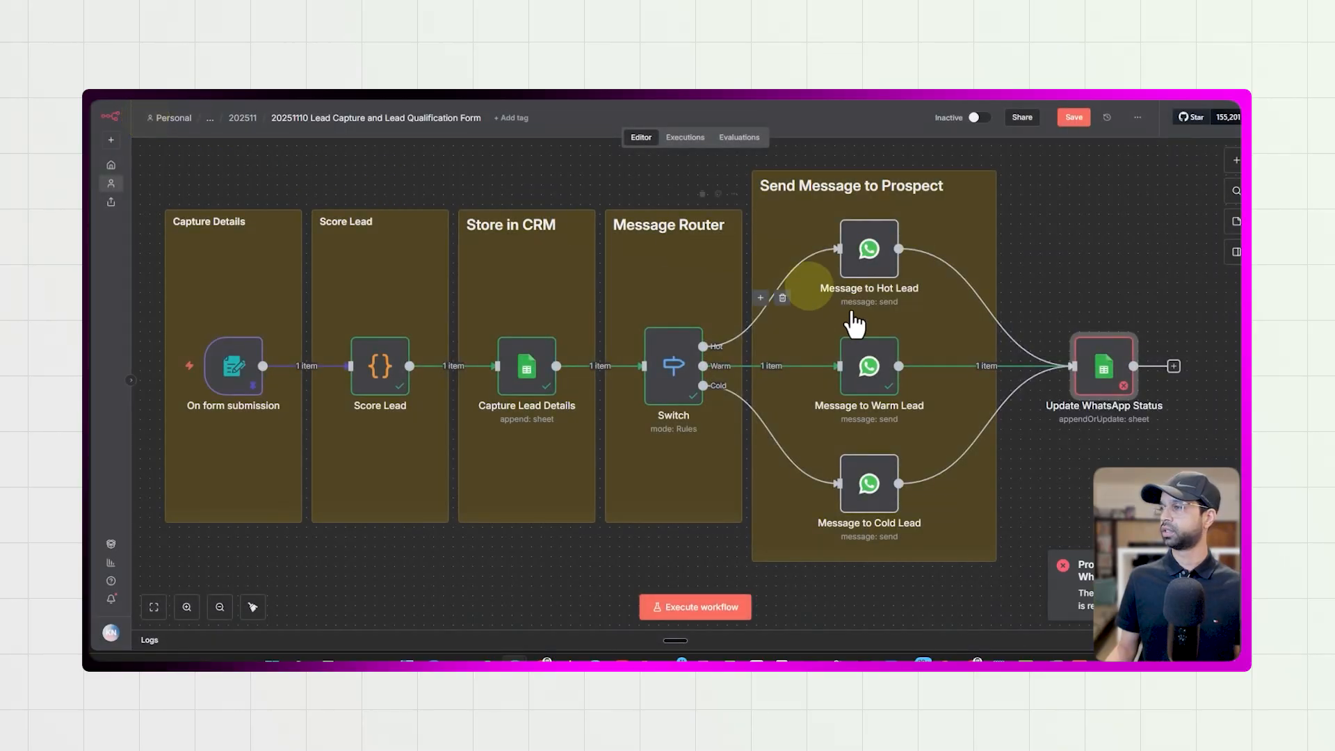
double_click(1103, 377)
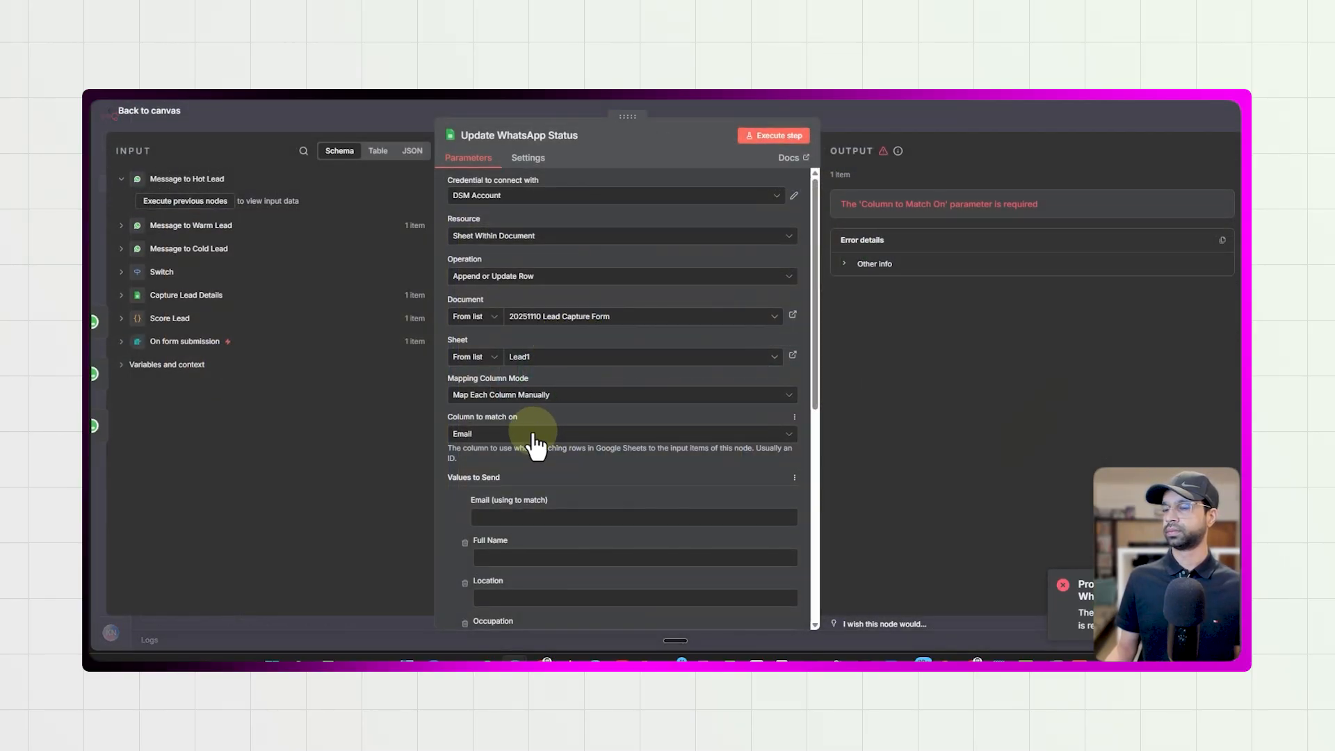
scroll(539, 451, down, 1)
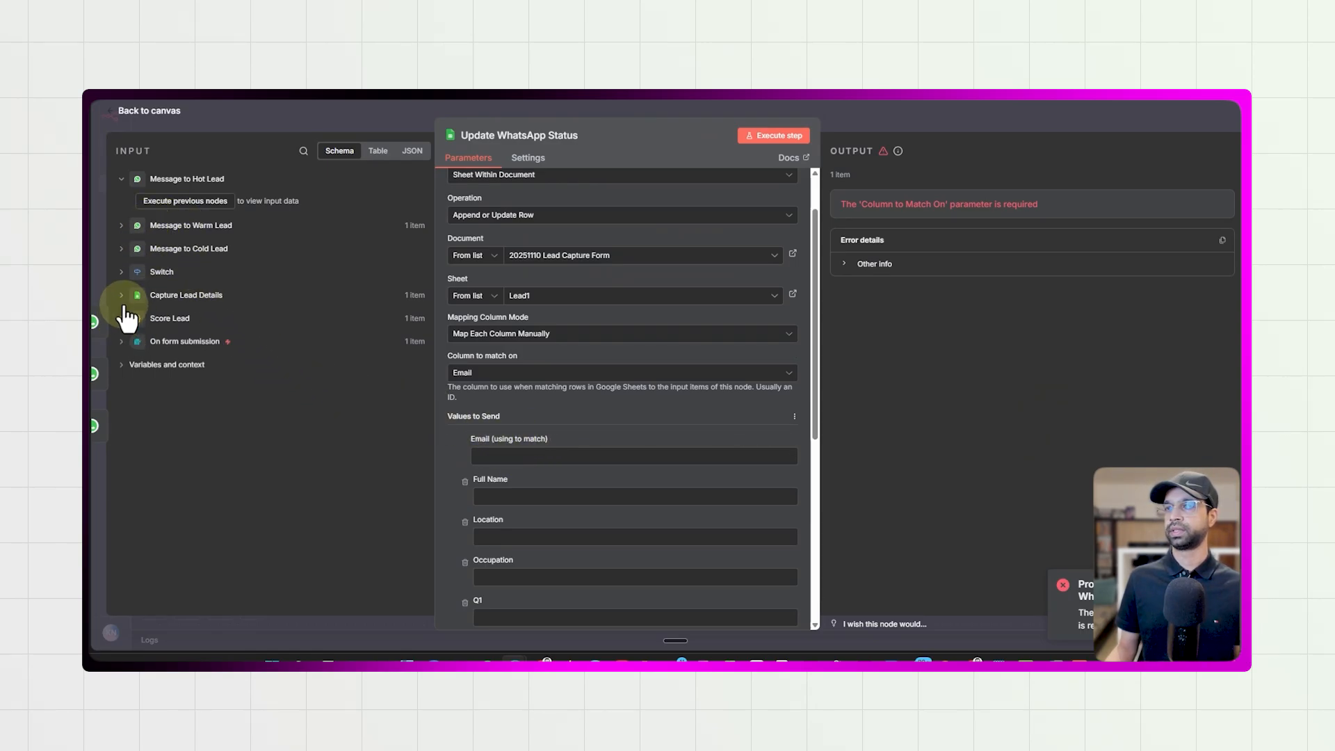
click(122, 341)
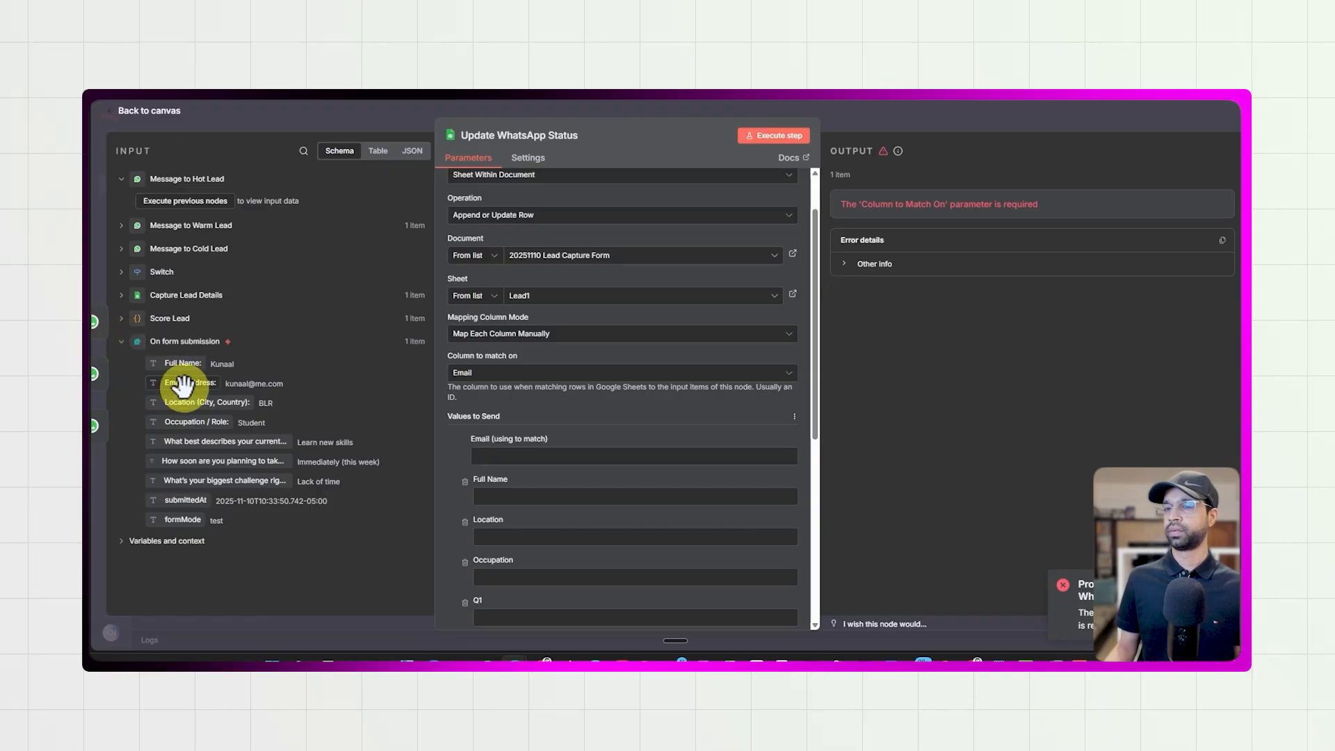
drag(183, 383, 545, 462)
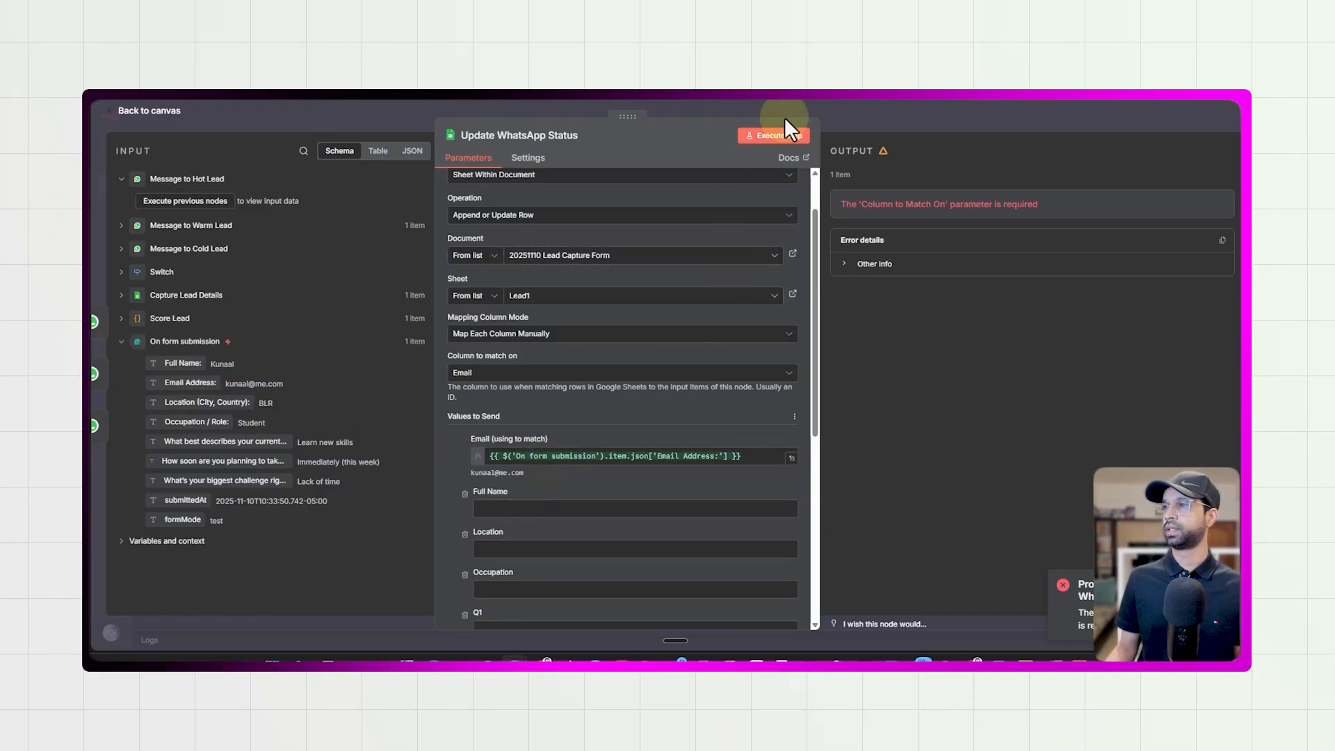
- Execute the Update WhatsApp Status node and check row 2 and its WhatsApp Status in the Lead1 sheet
click(783, 137)
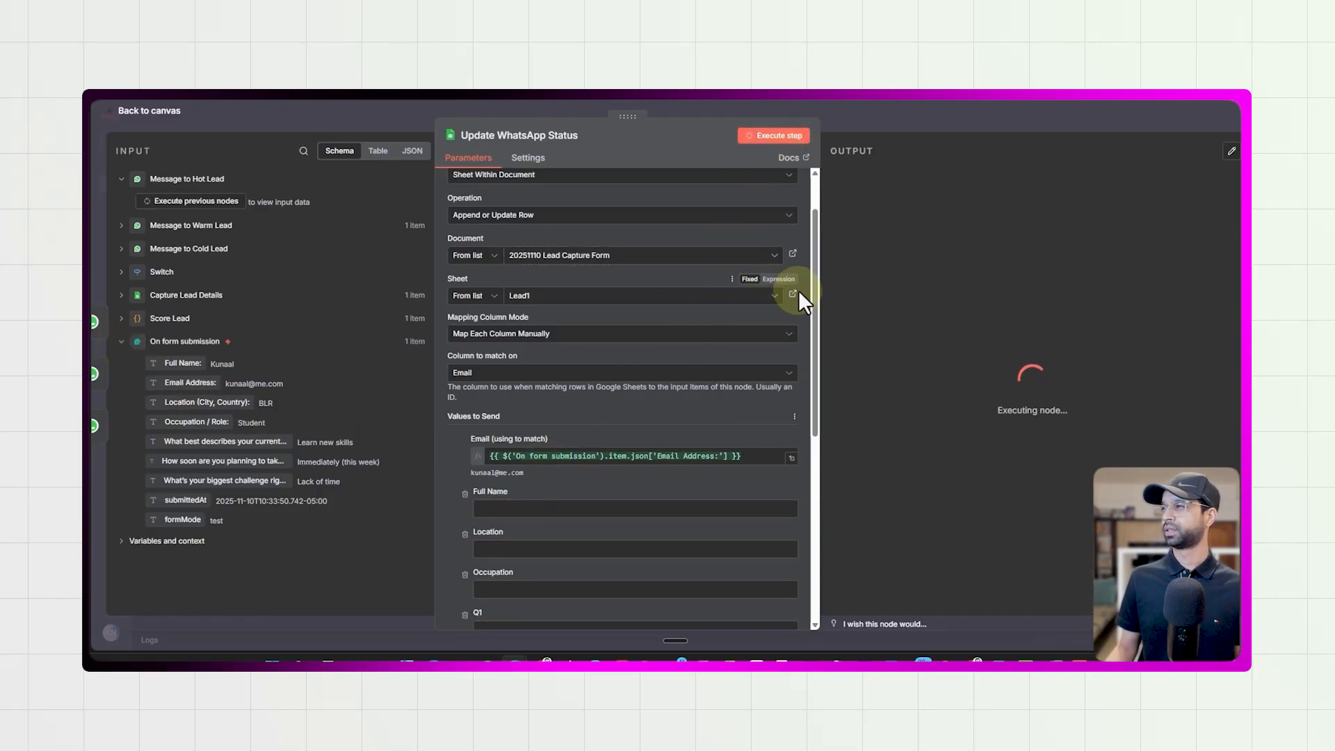
click(650, 96)
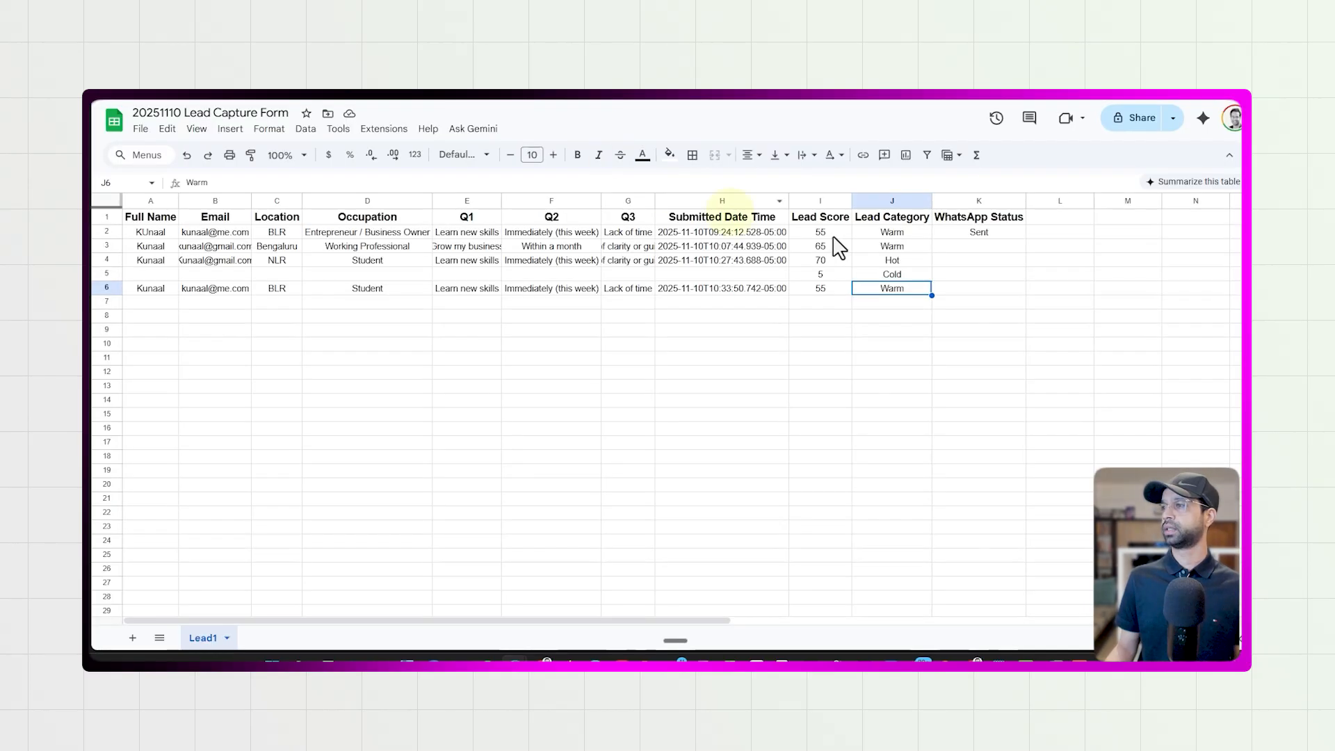
drag(979, 232, 152, 240)
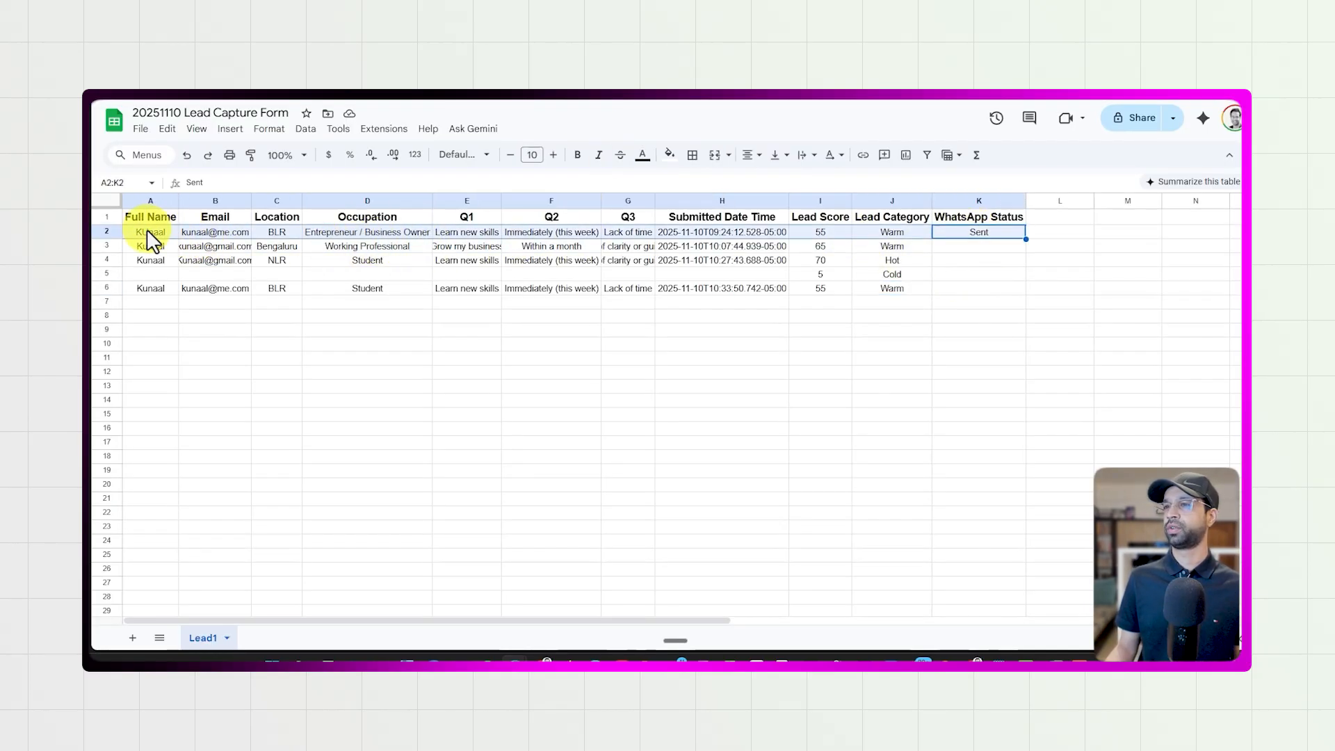
click(968, 237)
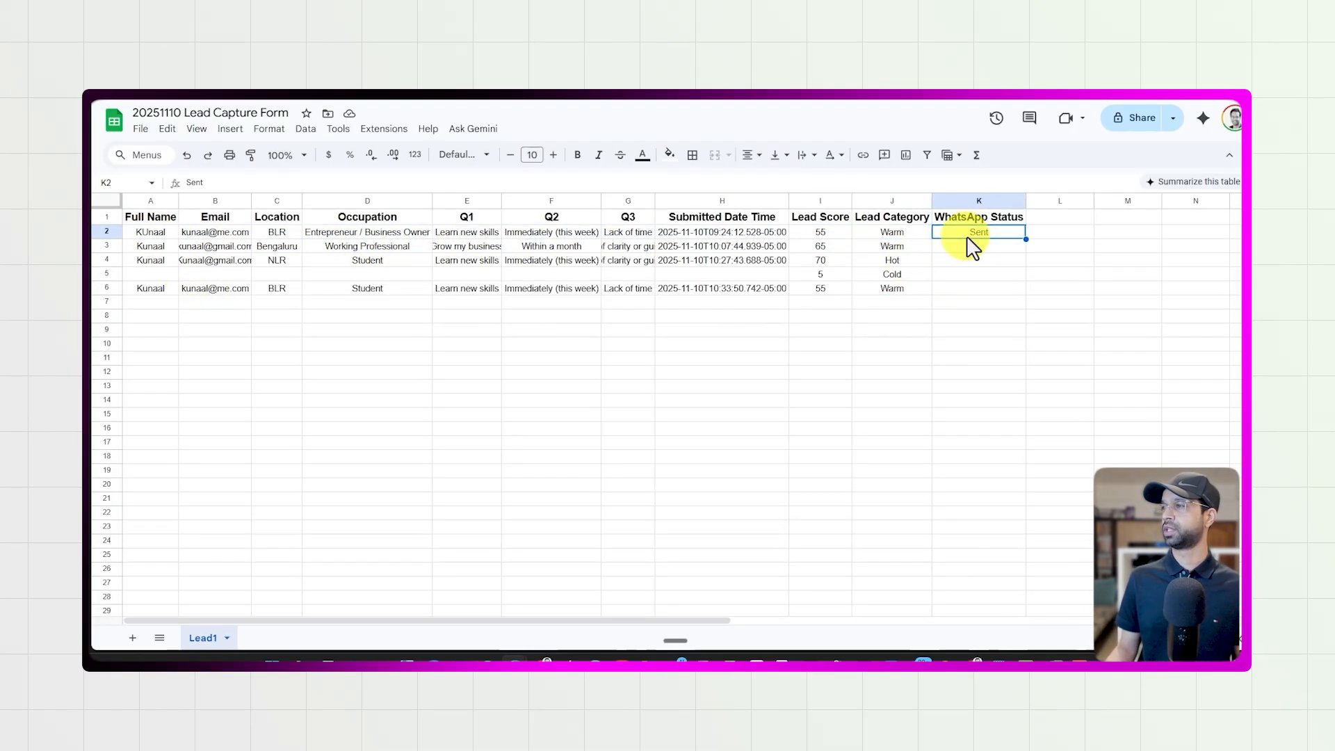
- Move the Sent value from row 2 to row 6 in the sheet's WhatsApp Status column and review both rows
click(995, 288)
text(Sent)
click(982, 345)
drag(971, 292, 894, 289)
click(111, 233)
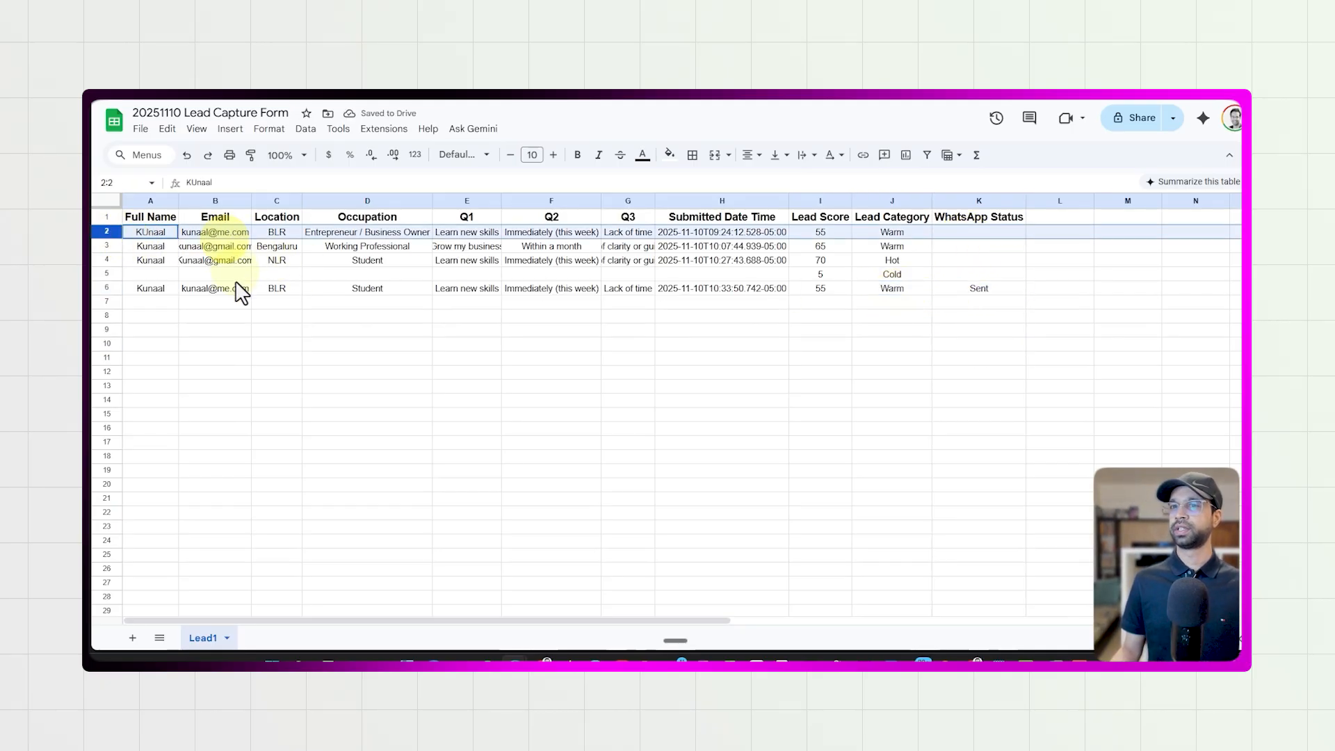
drag(156, 291, 971, 292)
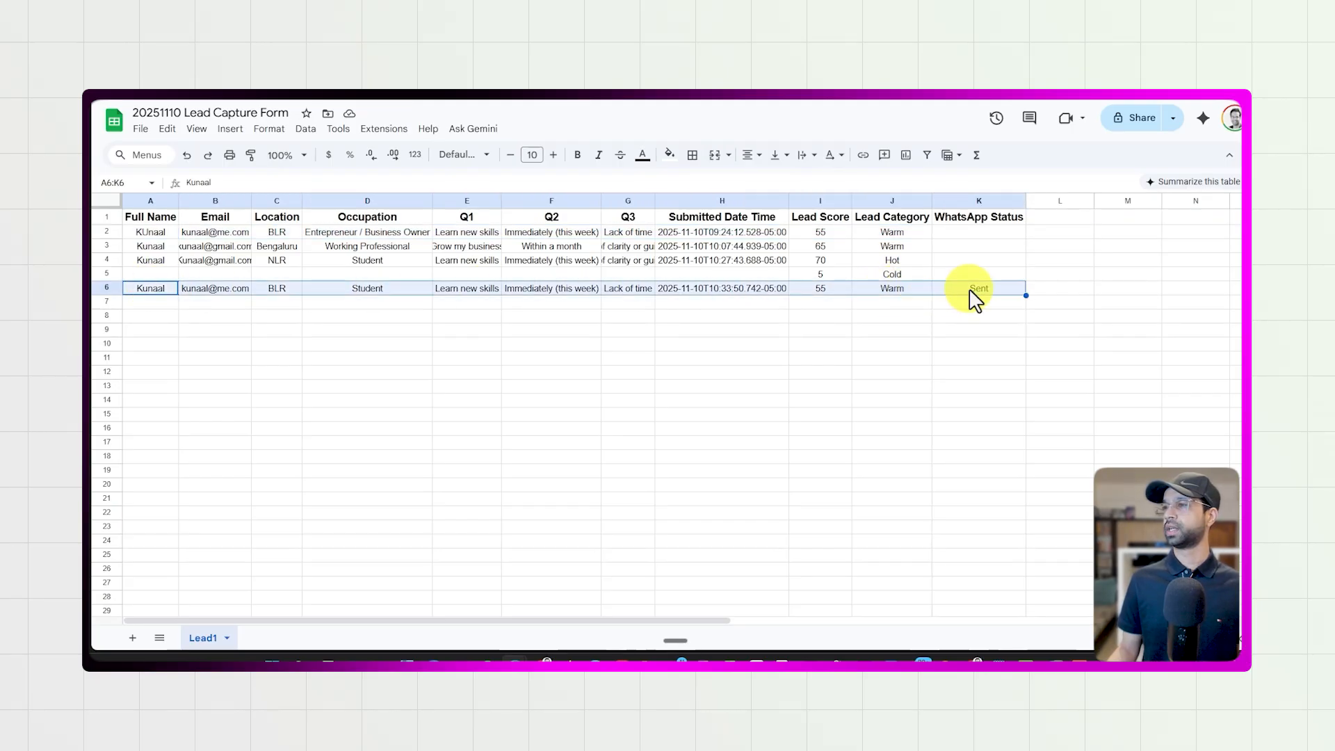
click(971, 292)
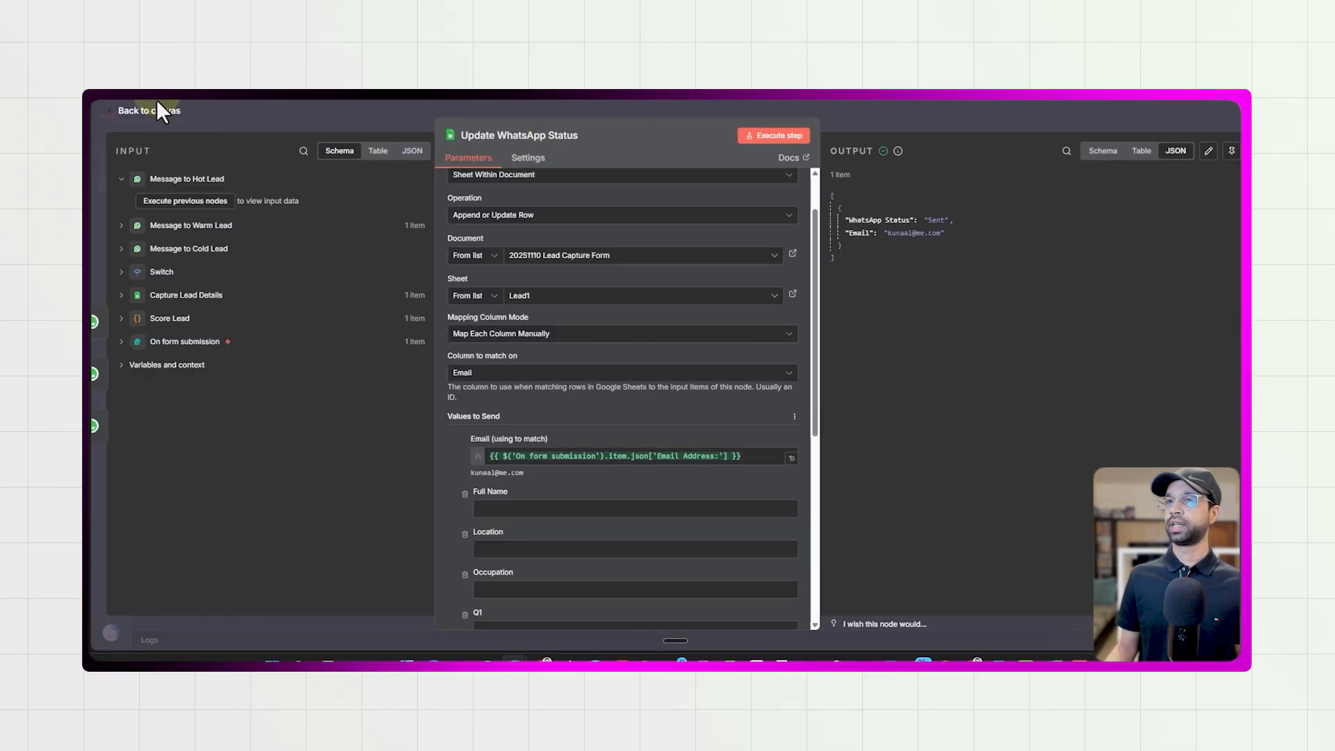
- Return to the n8n canvas and save the lead capture workflow
click(160, 104)
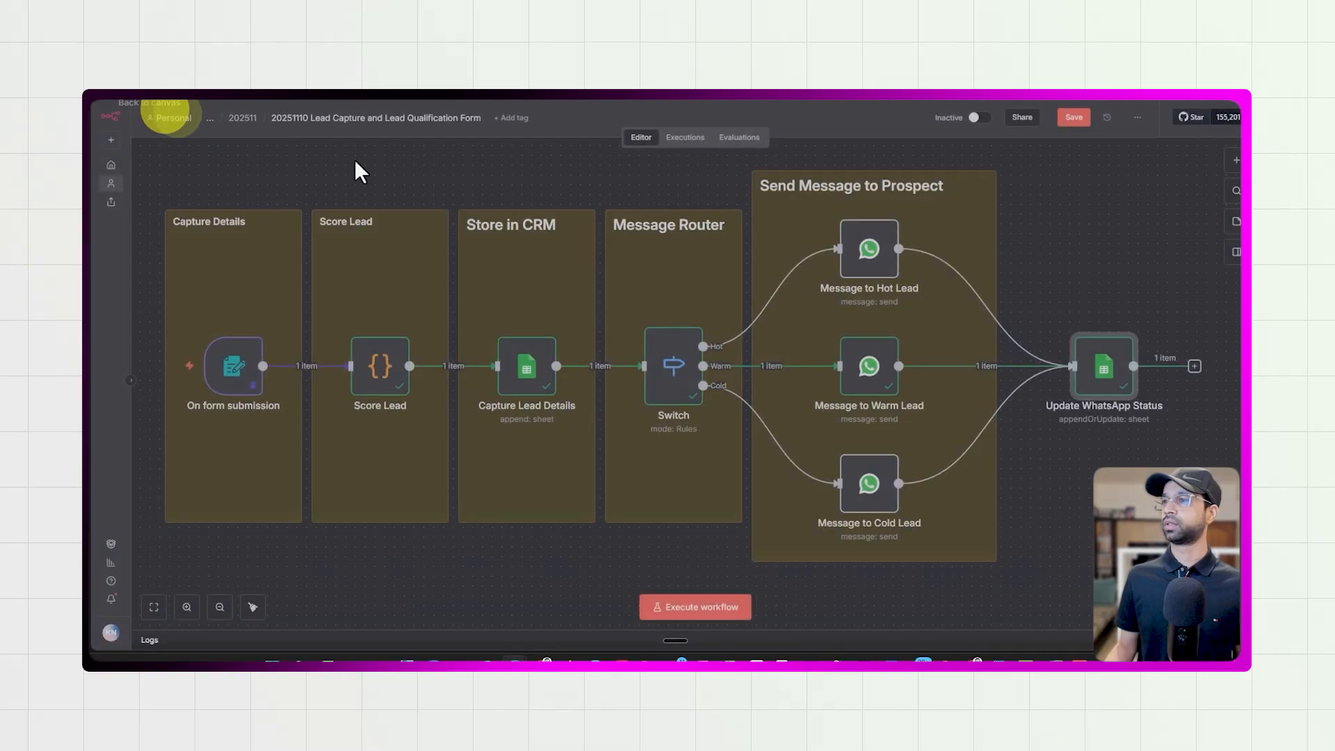
click(1078, 120)
click(1054, 258)
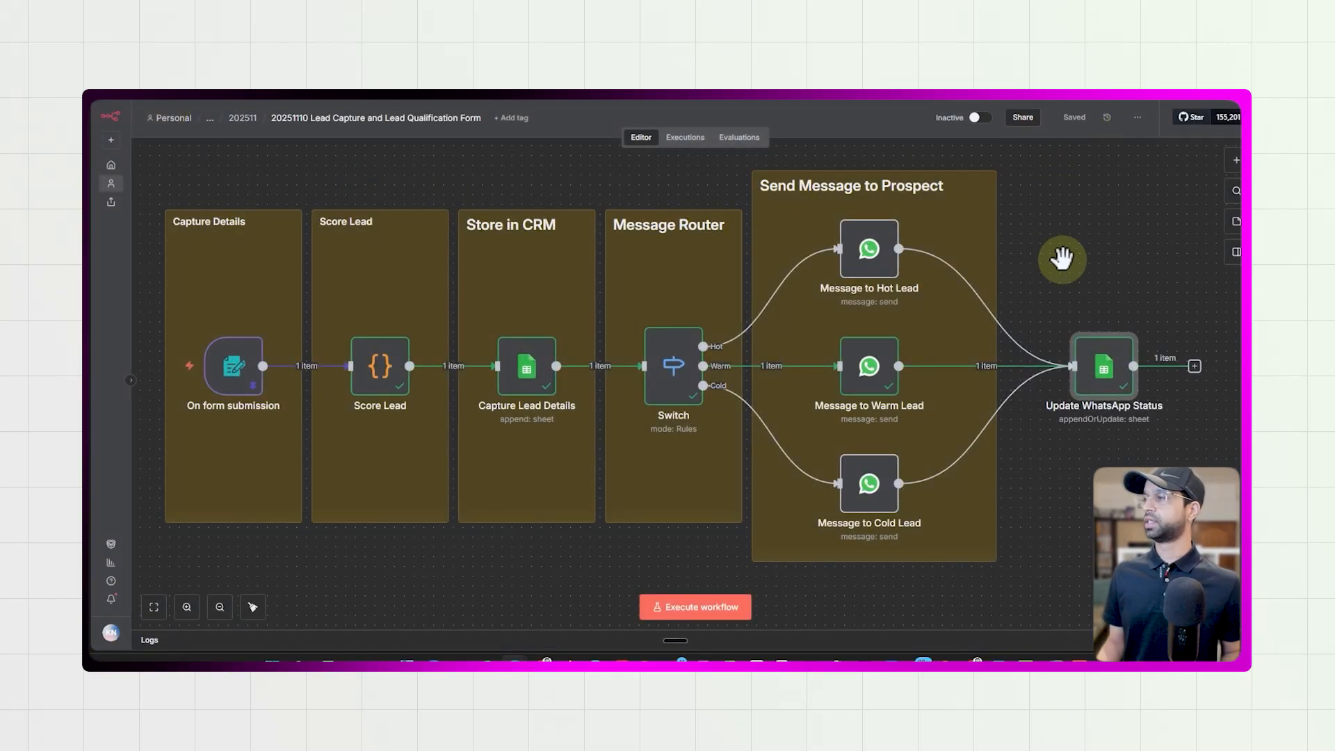
scroll(1063, 259, down, 2)
drag(1180, 464, 1020, 478)
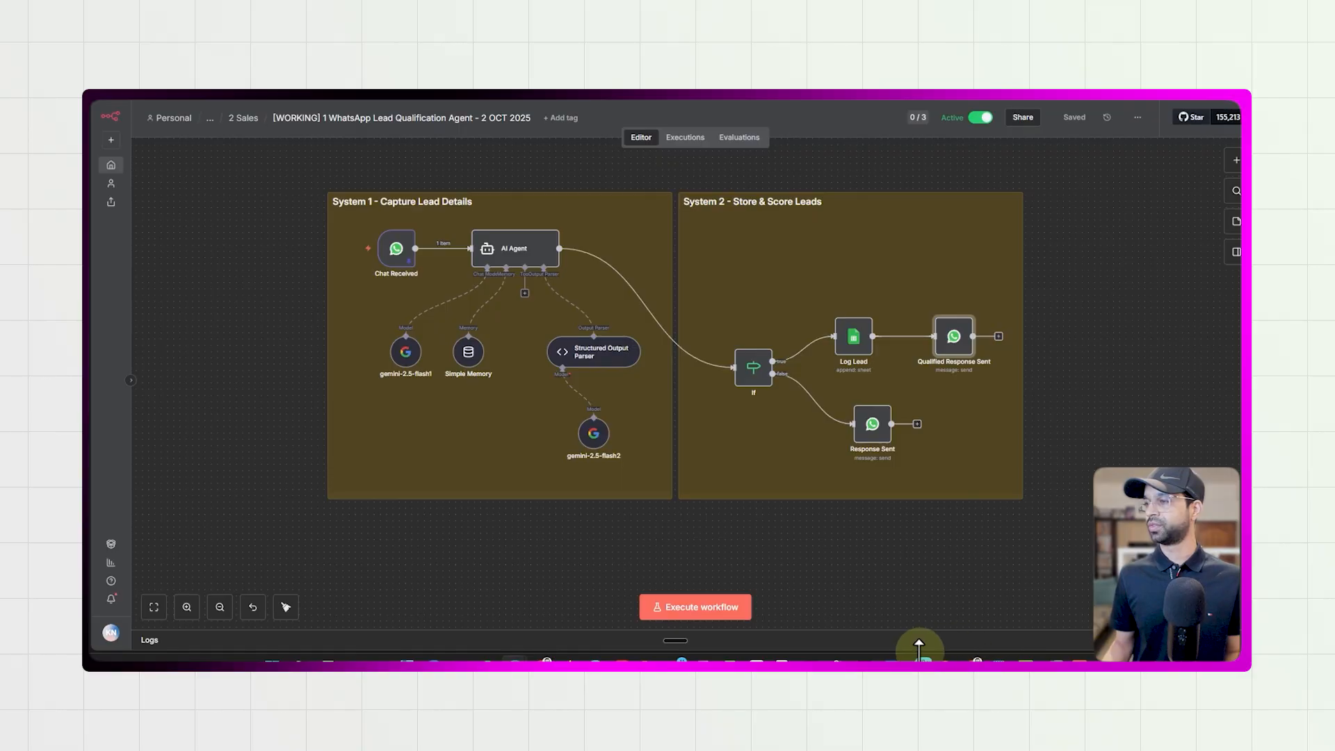
- Send "hi" in the WhatsApp chat to test the active Lead Qualification Agent and read its reply
mouse_move(959, 655)
click(972, 616)
click(993, 348)
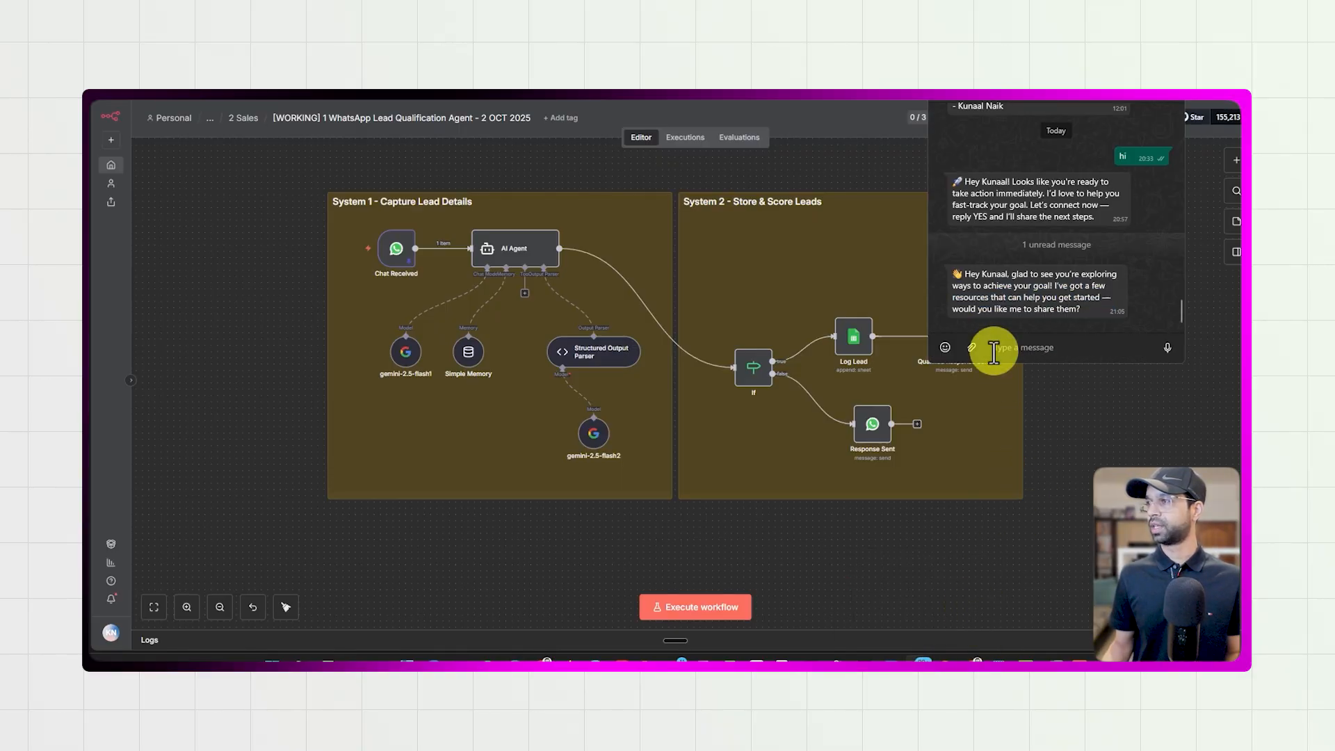
text(hi)
key(Return)
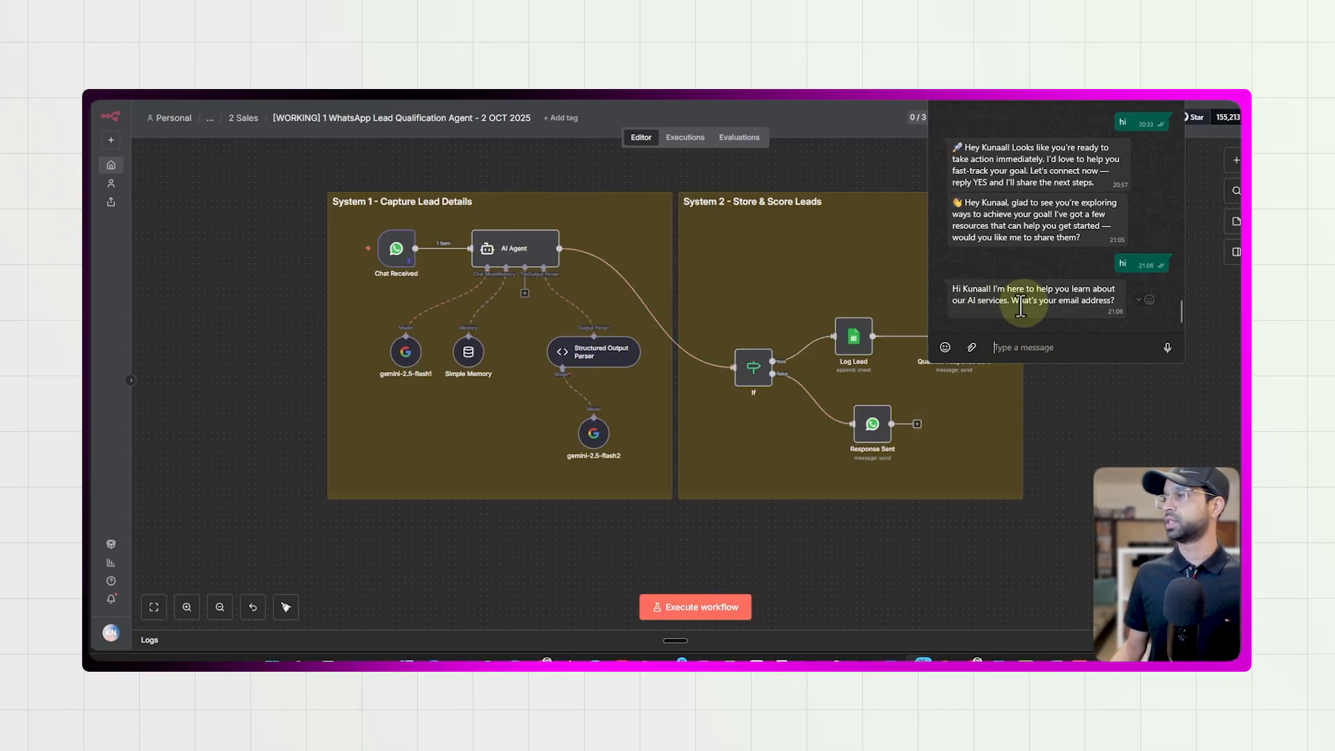
drag(1006, 289, 1069, 299)
click(1069, 299)
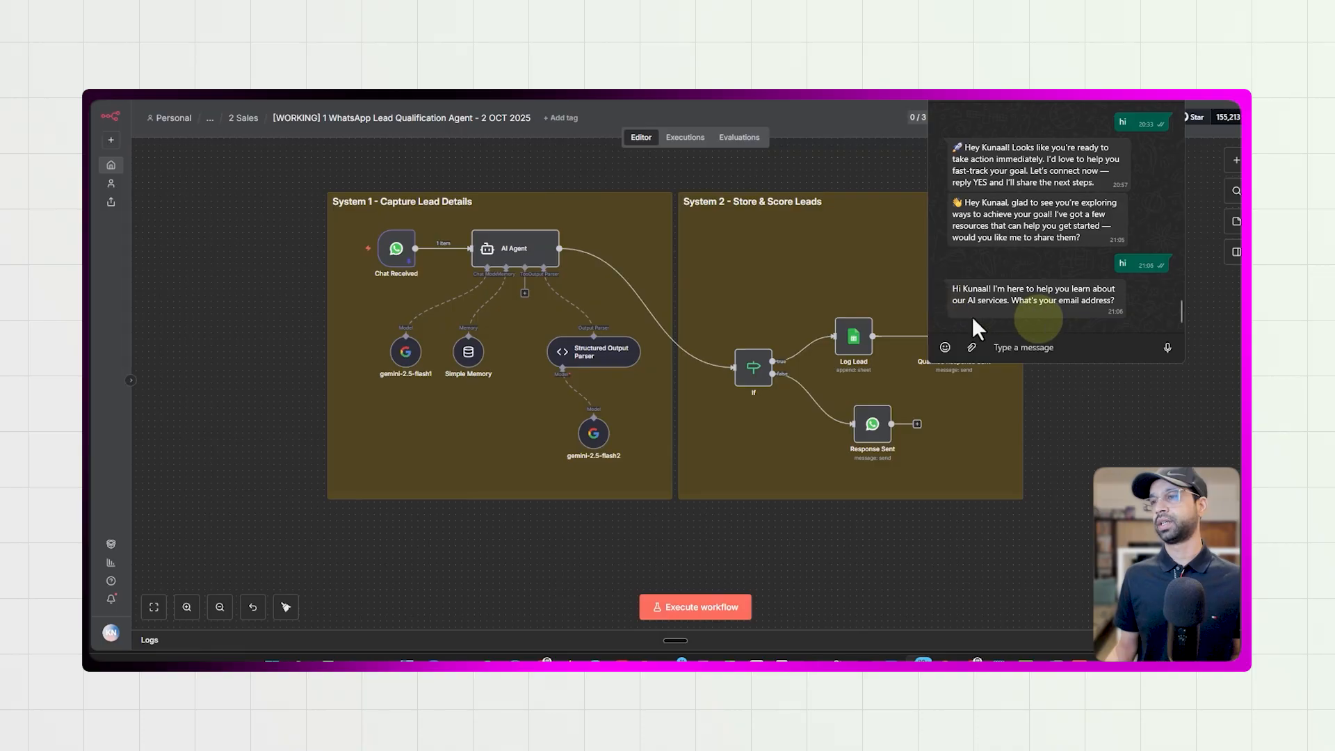